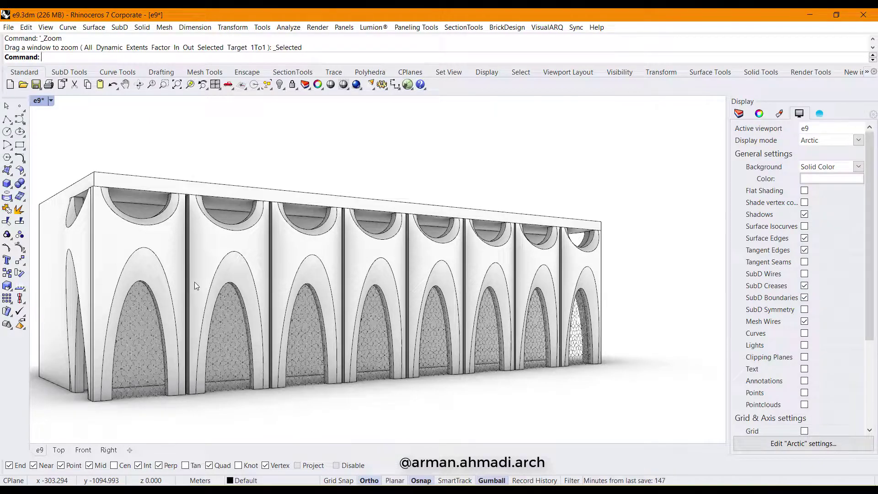
# Step: Examine the finished arcade model from several sides, including its arched bays and the star-patterned screens in the openings
pyautogui.moveTo(243, 311); pyautogui.dragTo(378, 328, button='right')
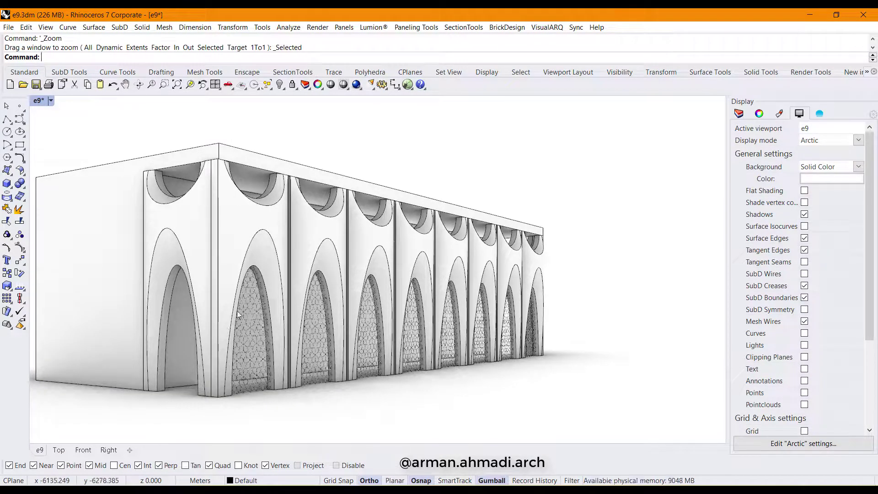
pyautogui.moveTo(364, 378); pyautogui.dragTo(270, 413, button='right')
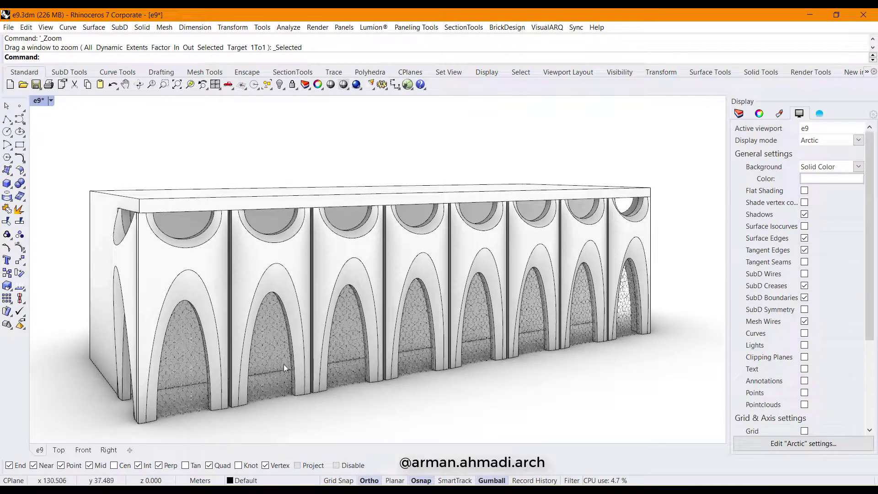
pyautogui.scroll(10, 263, 339)
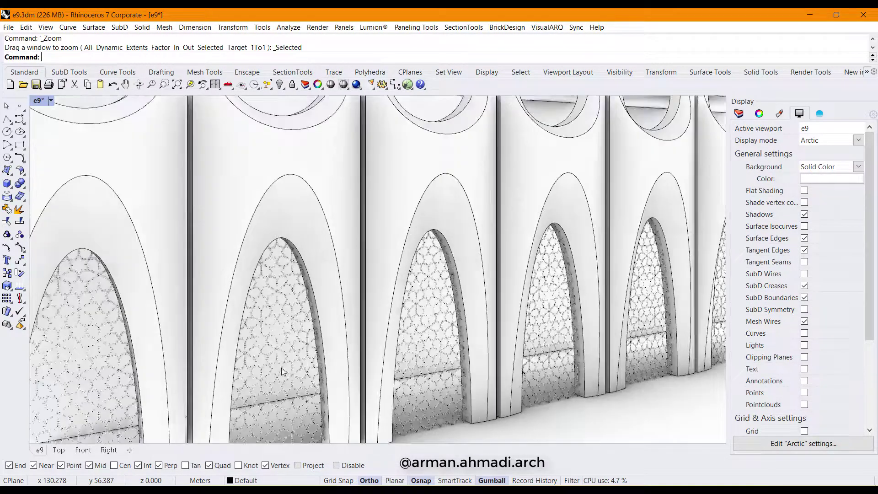
pyautogui.scroll(-8, 291, 362)
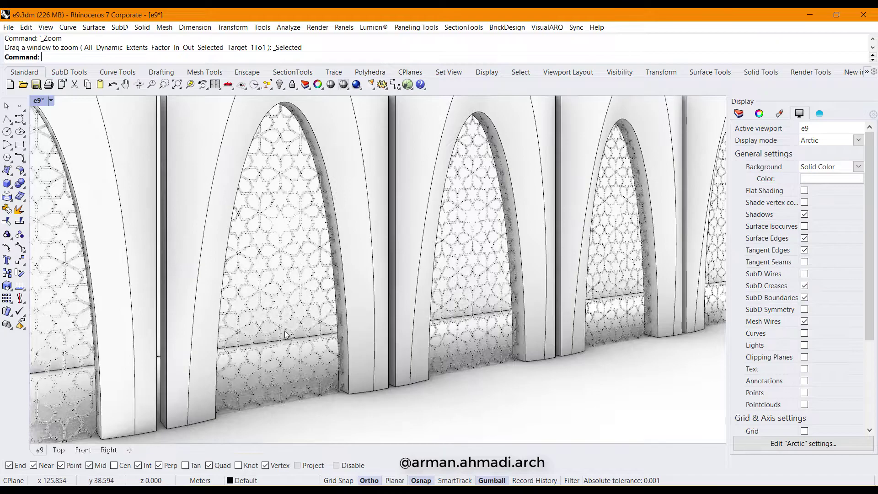
pyautogui.scroll(3, 289, 344)
pyautogui.scroll(-5, 284, 342)
pyautogui.scroll(3, 304, 334)
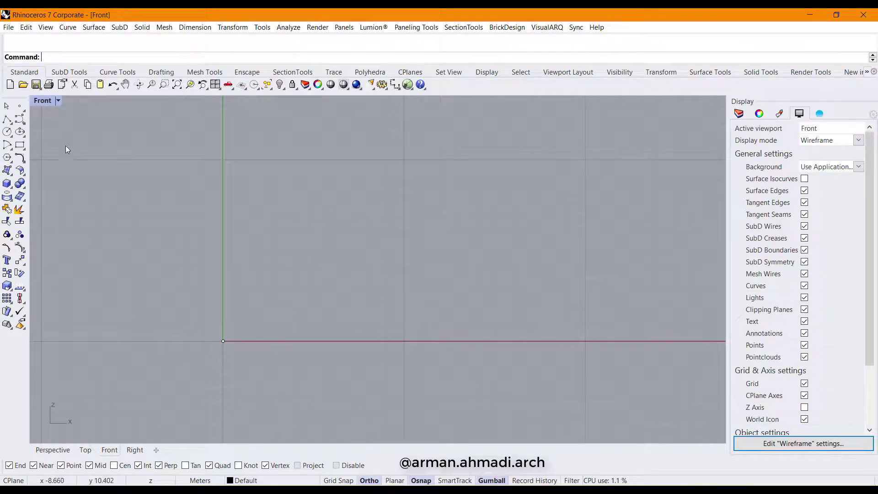
# Step: Draw a rectangle in the Front view with its first corner at the origin, 10 m high and 5 m wide
pyautogui.moveTo(292, 321); pyautogui.dragTo(358, 359, button='right')
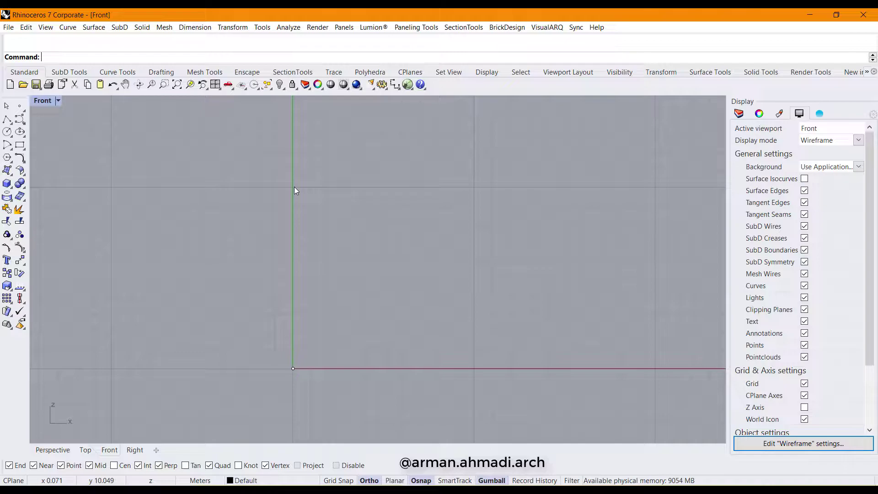
pyautogui.click(20, 146)
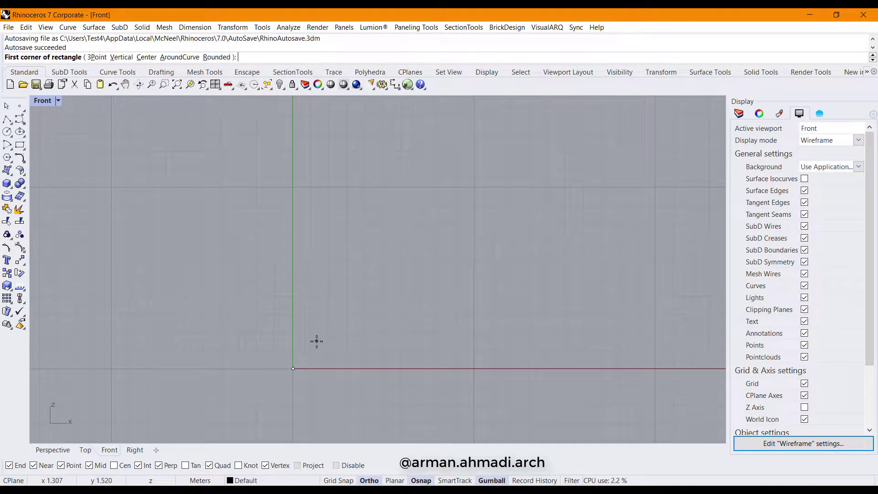
pyautogui.click(294, 368)
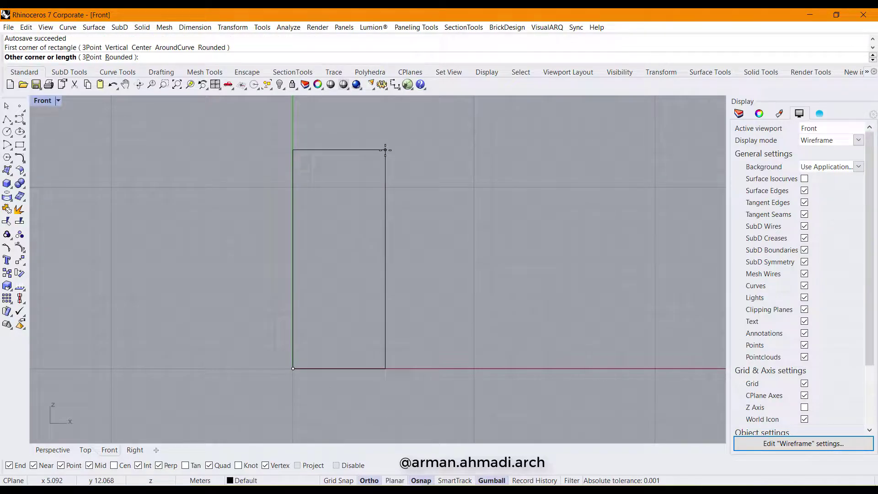
pyautogui.click(92, 57)
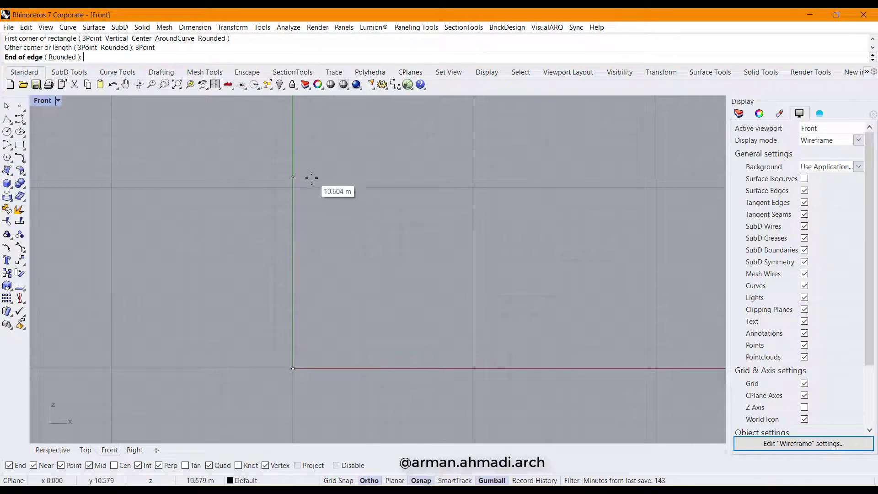
pyautogui.write('10')
pyautogui.press('Return')
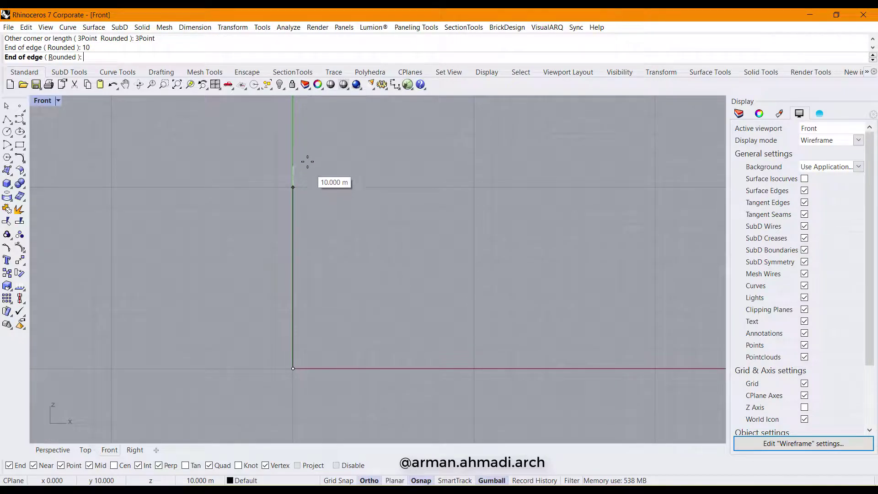
pyautogui.click(307, 162)
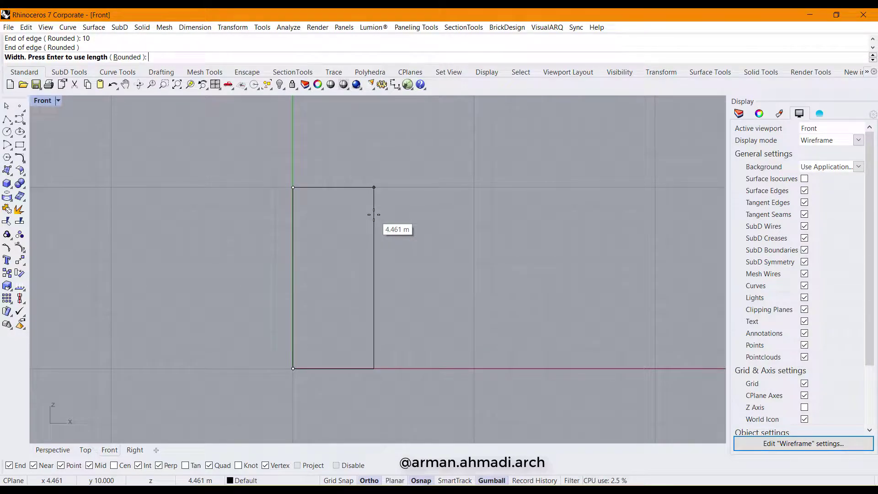
pyautogui.write('5')
pyautogui.press('Return')
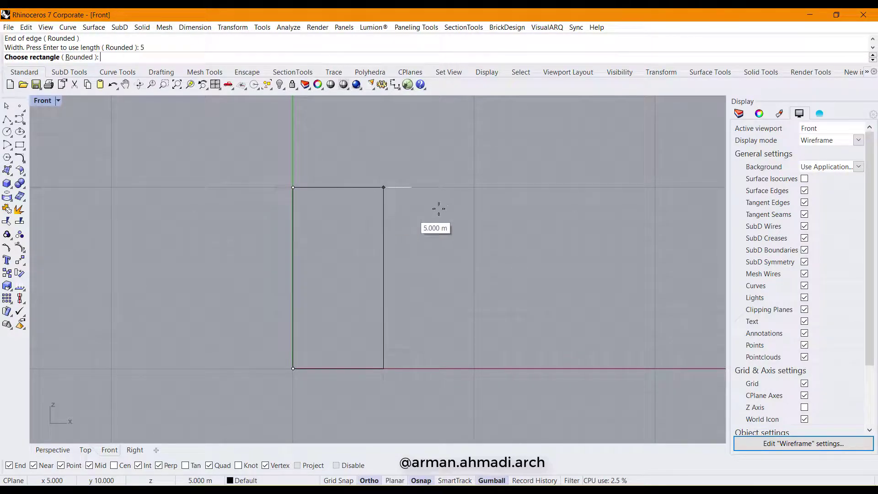
pyautogui.click(441, 207)
# Step: Draw a vertical centre line from the midpoint of the rectangle's bottom edge to the midpoint of its top edge
pyautogui.moveTo(383, 295); pyautogui.dragTo(421, 292, button='right')
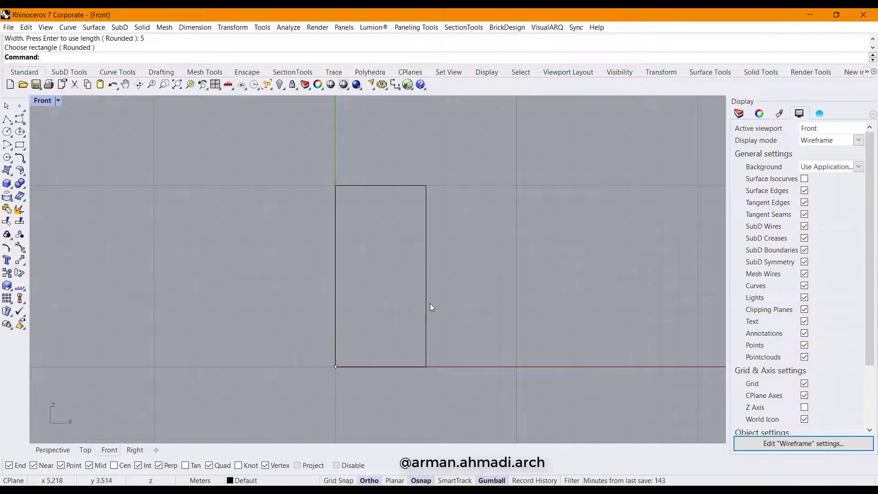
pyautogui.write('line')
pyautogui.press('Return')
pyautogui.click(380, 366)
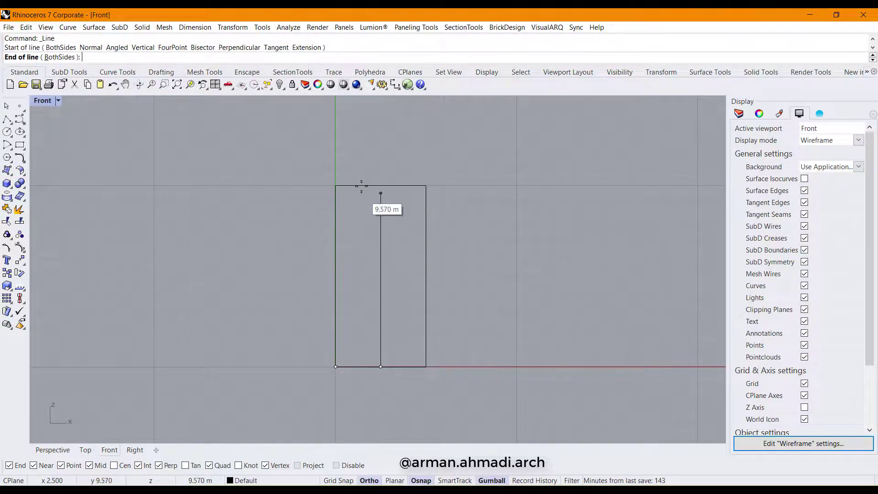
pyautogui.click(380, 186)
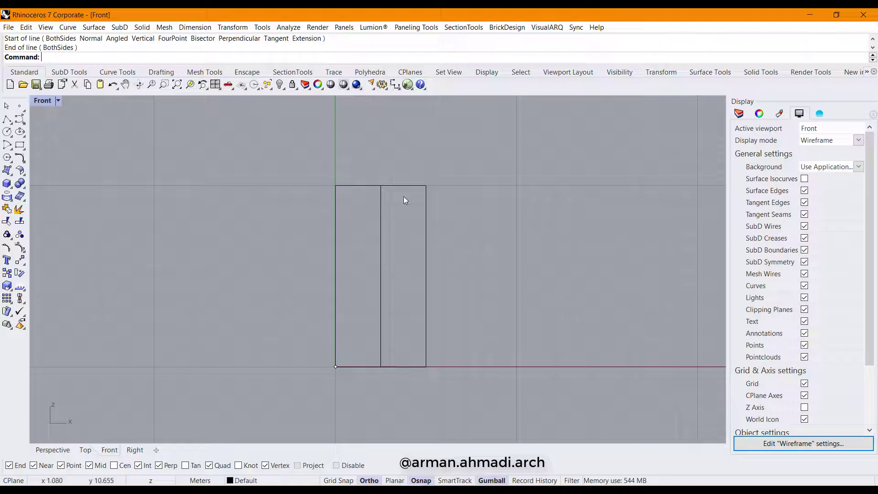
# Step: Draw an ellipse centred on the bottom edge's midpoint, with semi-axes of about 5.6 m vertically and 1.7 m horizontally
pyautogui.click(22, 136)
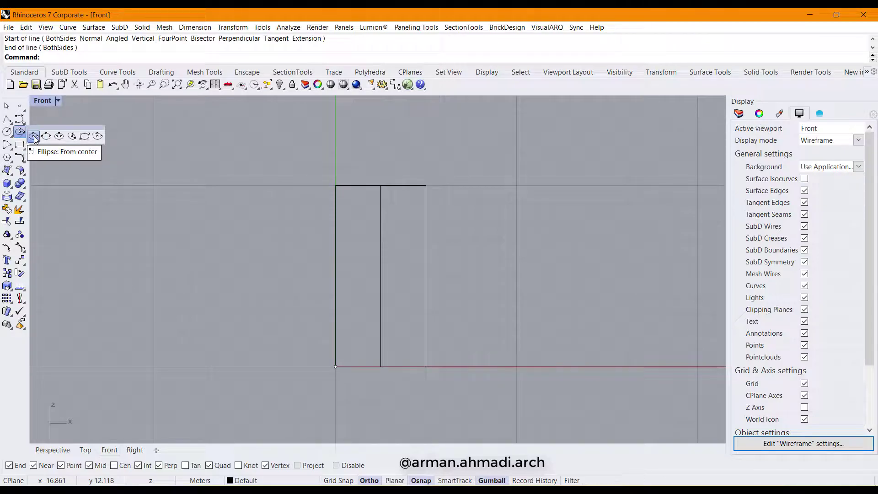
pyautogui.click(34, 137)
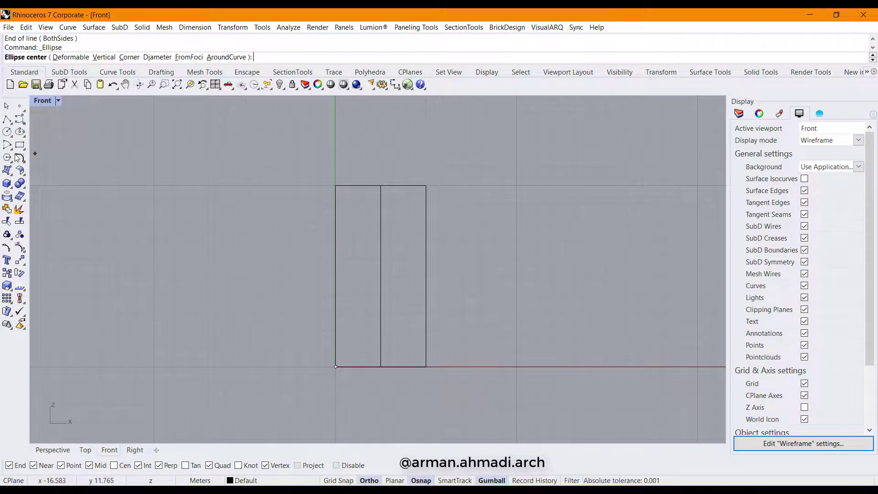
pyautogui.click(381, 367)
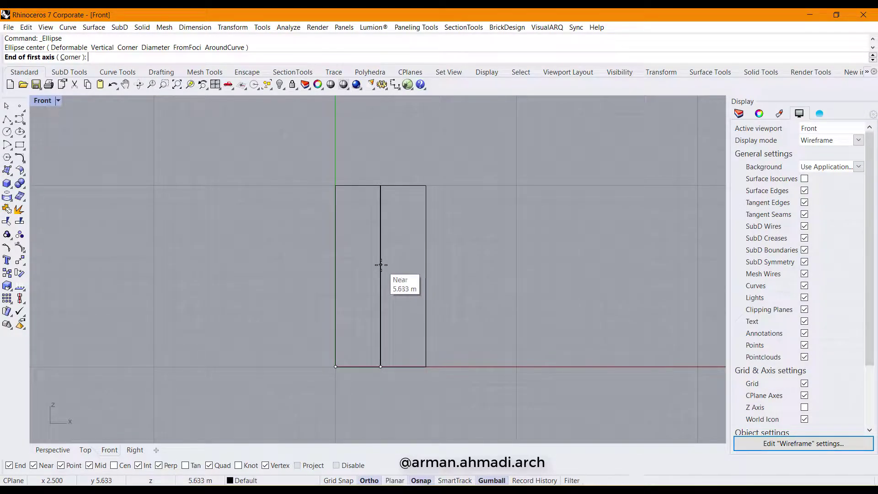
pyautogui.click(381, 265)
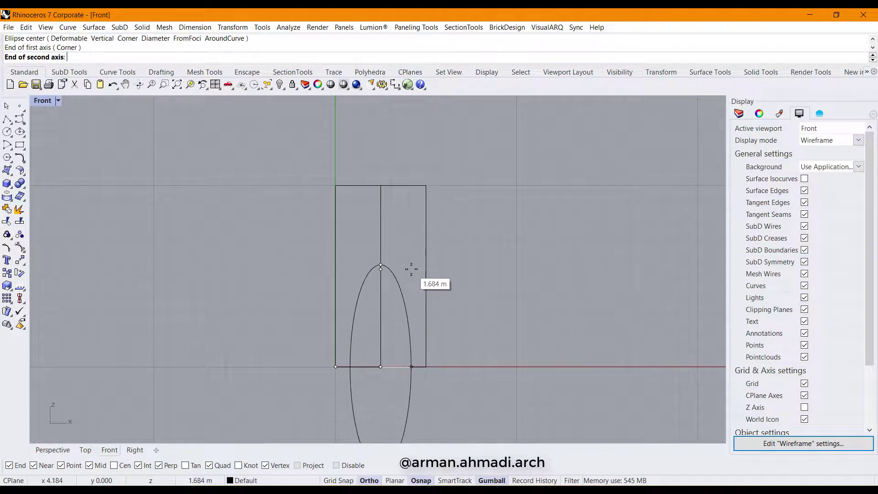
pyautogui.click(412, 269)
# Step: Scale the ellipse vertically so that the arch inside the rectangle becomes taller at the same width
pyautogui.moveTo(402, 286); pyautogui.dragTo(408, 247, button='right')
pyautogui.click(408, 247)
pyautogui.click(324, 249)
pyautogui.click(413, 371)
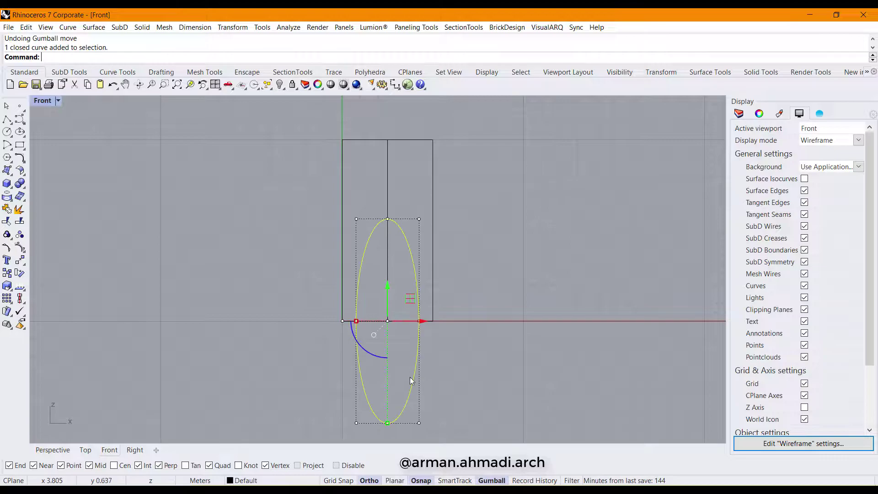
pyautogui.scroll(-3, 423, 324)
pyautogui.moveTo(423, 324); pyautogui.dragTo(417, 260, button='right')
pyautogui.moveTo(389, 319); pyautogui.dragTo(390, 333)
pyautogui.click(454, 238)
pyautogui.moveTo(455, 238); pyautogui.dragTo(449, 311, button='right')
# Step: Draw a circle centred on the midpoint of the rectangle's top edge, clear of the ellipse and the rectangle's sides
pyautogui.scroll(8, 359, 212)
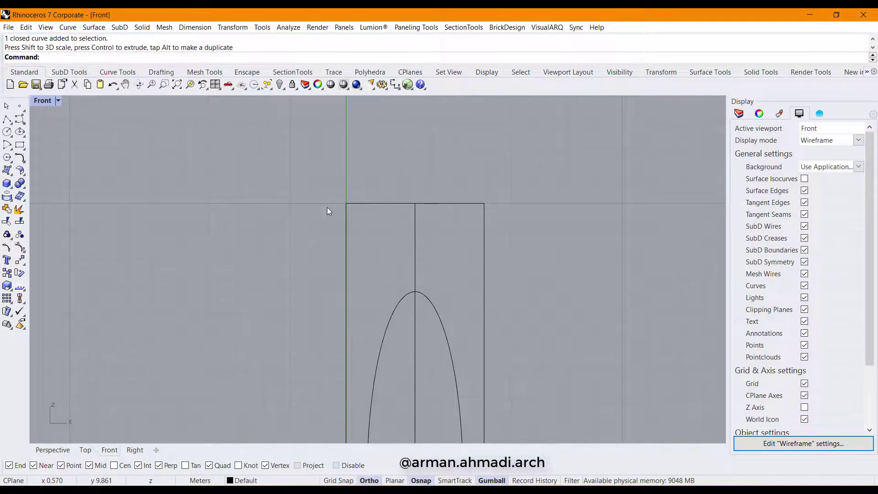
pyautogui.click(10, 133)
pyautogui.click(415, 203)
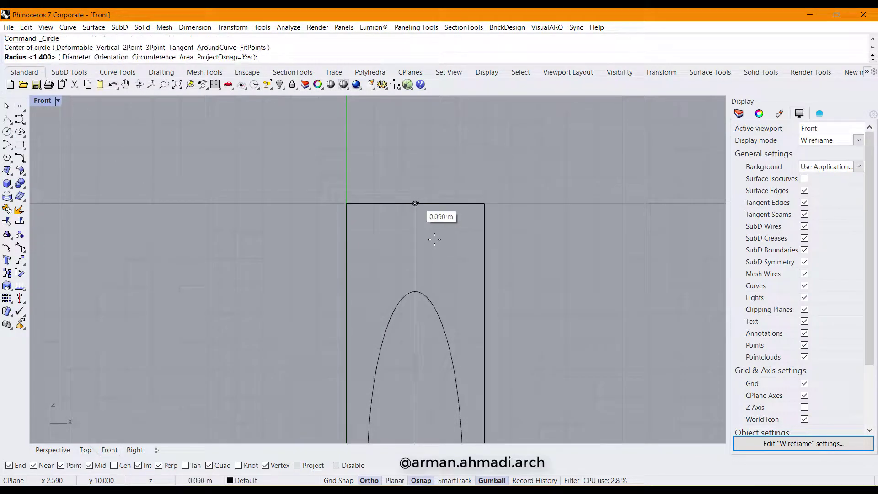
pyautogui.scroll(-5, 441, 247)
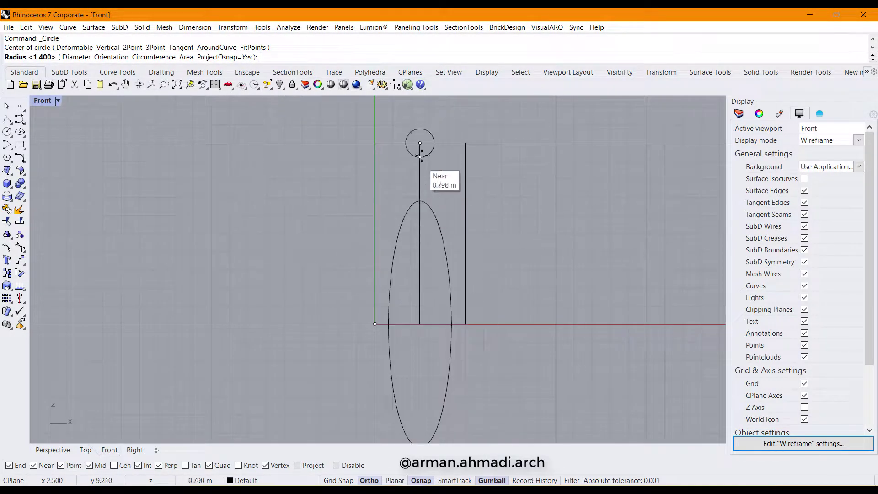
pyautogui.click(436, 175)
pyautogui.moveTo(454, 198); pyautogui.dragTo(434, 196, button='right')
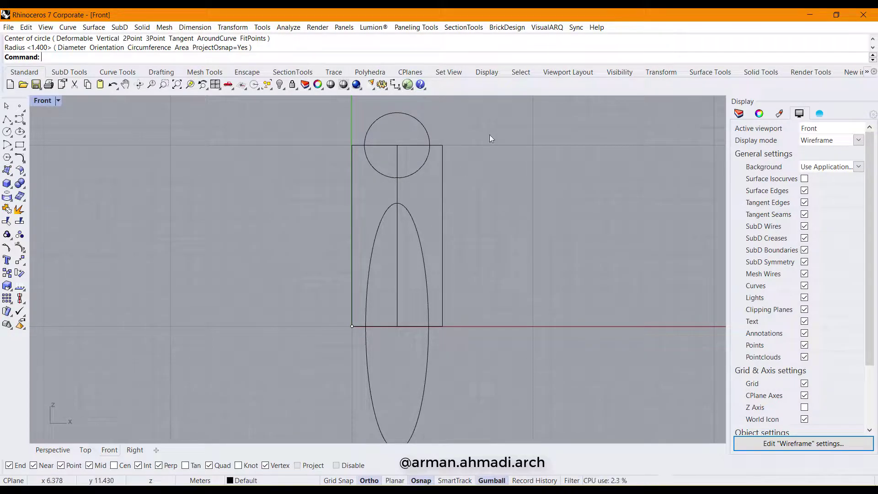
# Step: Using all four curves as cutters, trim away the ellipse half below the rectangle and the circle half above it
pyautogui.moveTo(439, 306)
pyautogui.mouseDown(button='right')
pyautogui.moveTo(440, 286)
pyautogui.moveTo(447, 299)
pyautogui.mouseUp(button='right')
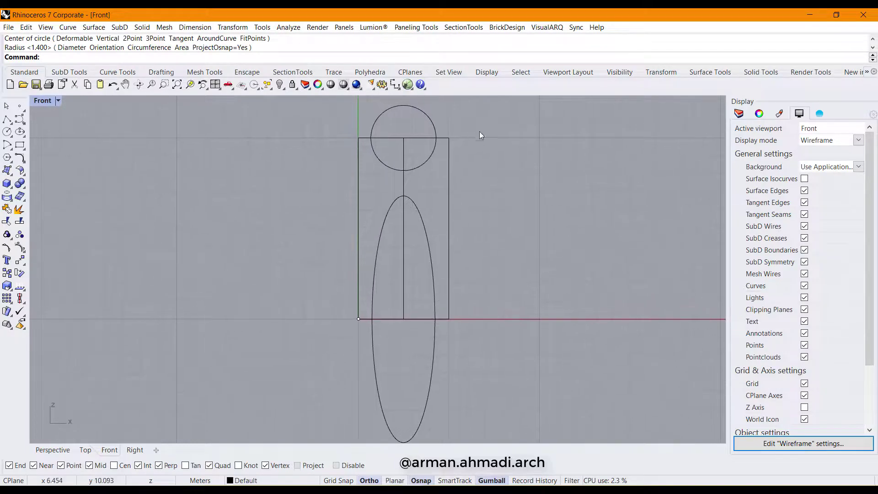
pyautogui.moveTo(515, 117); pyautogui.dragTo(243, 254)
pyautogui.moveTo(521, 225)
pyautogui.mouseDown(button='right')
pyautogui.moveTo(501, 227)
pyautogui.moveTo(525, 226)
pyautogui.mouseUp(button='right')
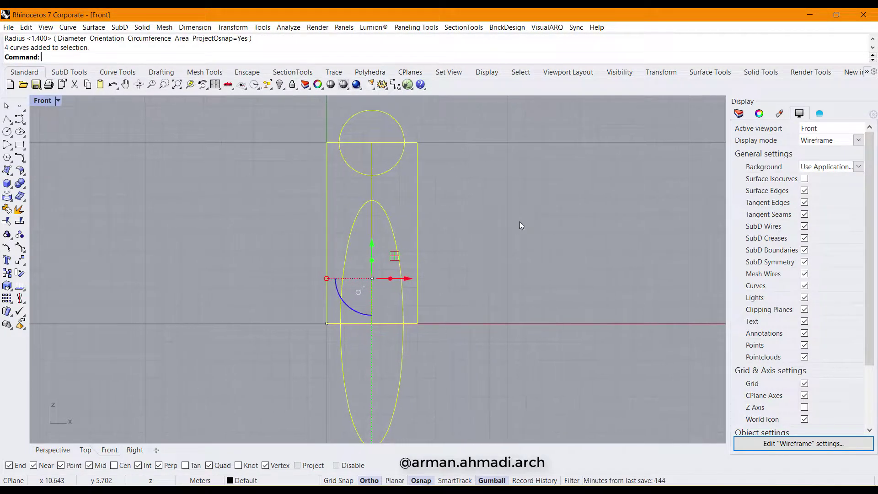
pyautogui.write('R')
pyautogui.press('Return')
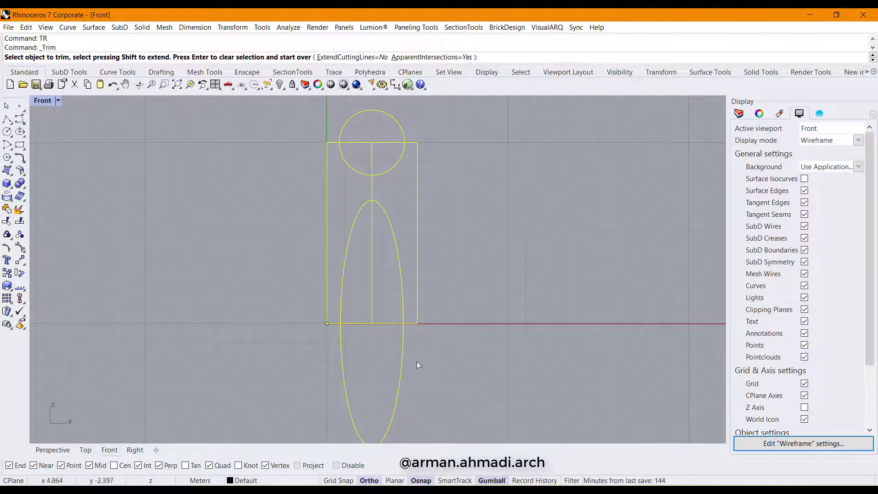
pyautogui.click(401, 353)
pyautogui.click(372, 111)
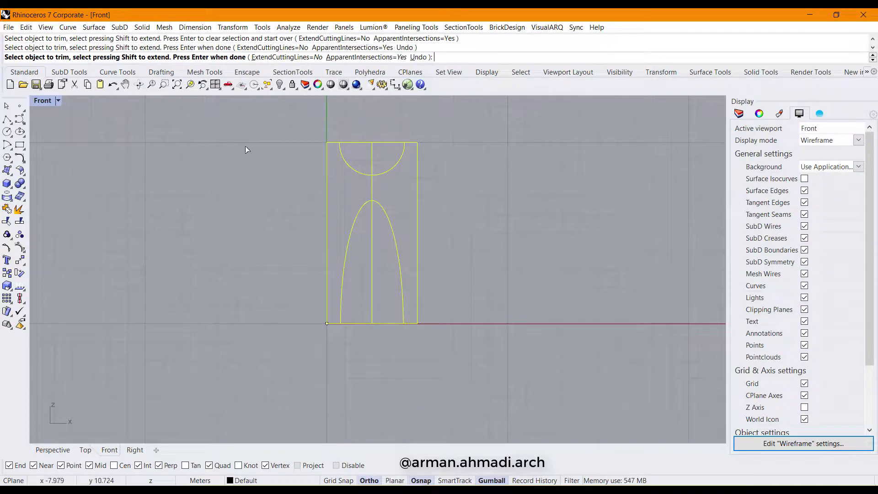
# Step: Trim the rectangle edges and centre line pieces that lie inside the semicircle and inside the arch
pyautogui.scroll(2, 373, 146)
pyautogui.scroll(-1, 378, 151)
pyautogui.moveTo(379, 127); pyautogui.dragTo(367, 155)
pyautogui.scroll(-6, 373, 146)
pyautogui.moveTo(383, 309)
pyautogui.mouseDown()
pyautogui.moveTo(370, 297)
pyautogui.moveTo(368, 274)
pyautogui.mouseUp()
pyautogui.press('Return')
# Step: Delete the leftover centre line segment between the semicircle and the arch
pyautogui.click(348, 181)
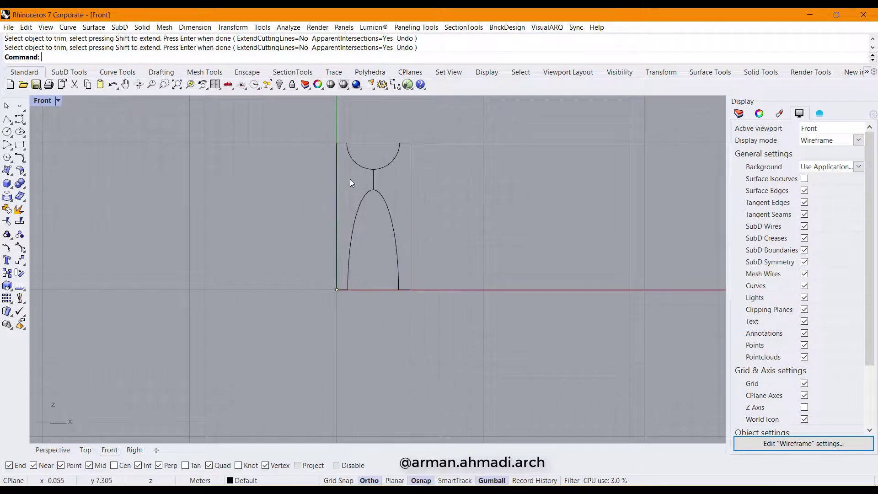
pyautogui.click(373, 179)
pyautogui.press('Delete')
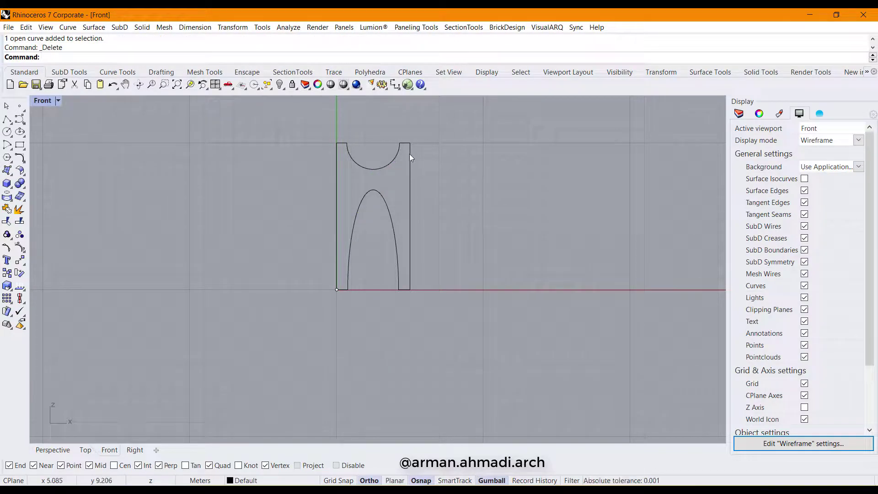
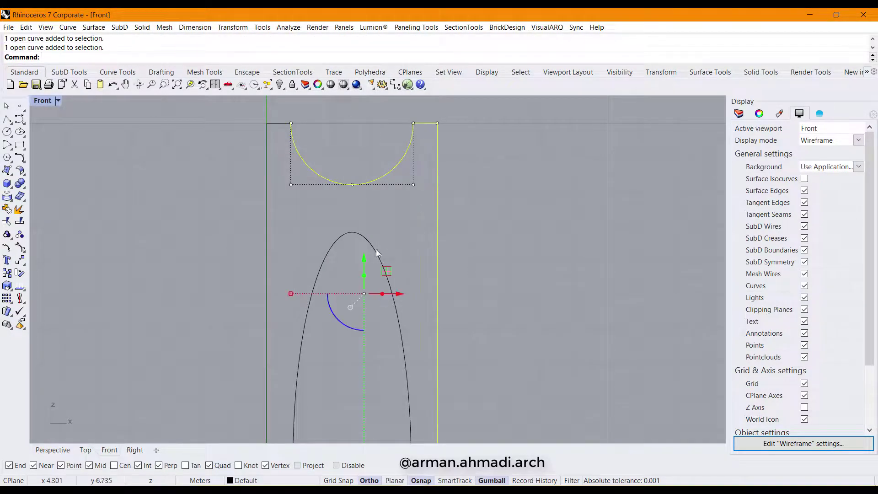
# Step: Join the side outlines, the semicircle and the arch into one closed profile curve
pyautogui.keyDown('shift'); pyautogui.click(352, 232); pyautogui.keyUp('shift')
pyautogui.keyDown('shift'); pyautogui.click(268, 148); pyautogui.keyUp('shift')
pyautogui.scroll(-5, 402, 224)
pyautogui.moveTo(402, 225); pyautogui.dragTo(398, 266, button='right')
pyautogui.hotkey('ctrl', 'j')
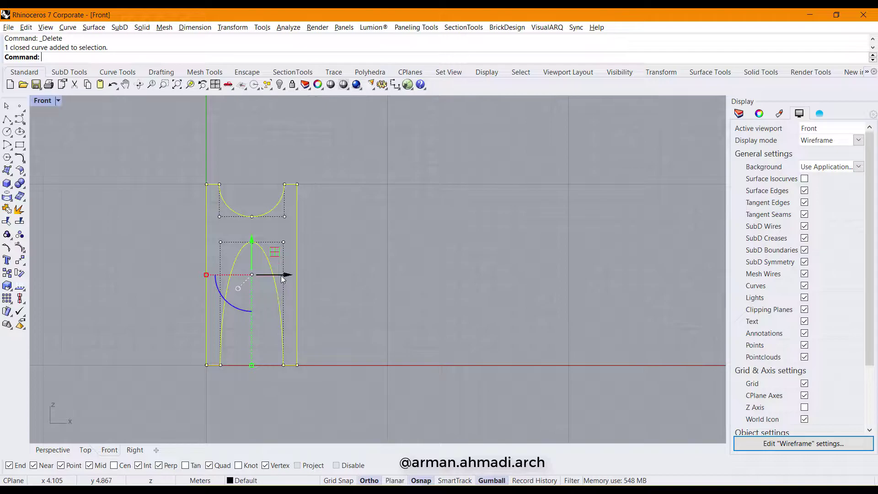
# Step: Duplicate the closed profile along the X axis, leaving a gap between the copy and the original
pyautogui.keyDown('alt'); pyautogui.moveTo(281, 275); pyautogui.dragTo(420, 279); pyautogui.keyUp('alt')
pyautogui.click(508, 251)
pyautogui.moveTo(390, 248); pyautogui.dragTo(446, 240, button='right')
pyautogui.scroll(3, 416, 228)
pyautogui.click(415, 232)
pyautogui.scroll(-2, 443, 200)
pyautogui.moveTo(484, 320); pyautogui.dragTo(487, 289, button='right')
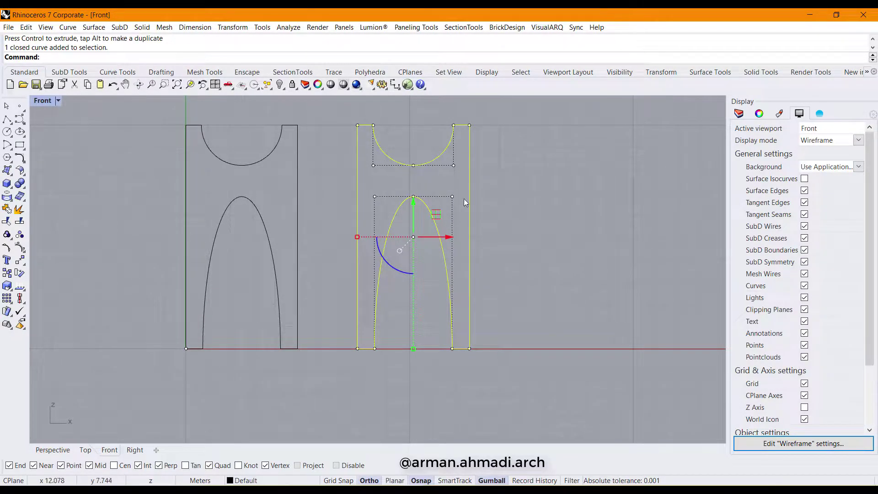
# Step: Explode the copied profile into separate curve segments
pyautogui.press('Escape')
pyautogui.click(429, 161)
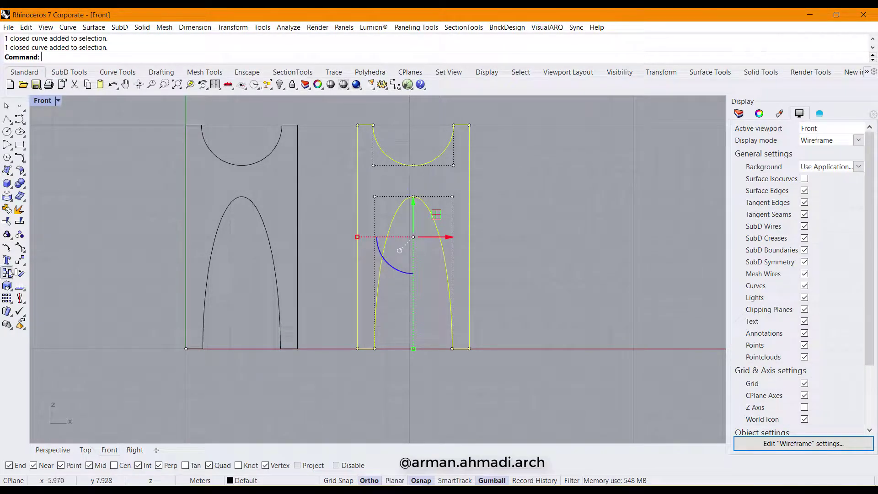
pyautogui.click(19, 209)
pyautogui.press('Escape')
# Step: Copy the exploded profile's upper semicircle and lower arch and paste duplicates in place
pyautogui.click(389, 153)
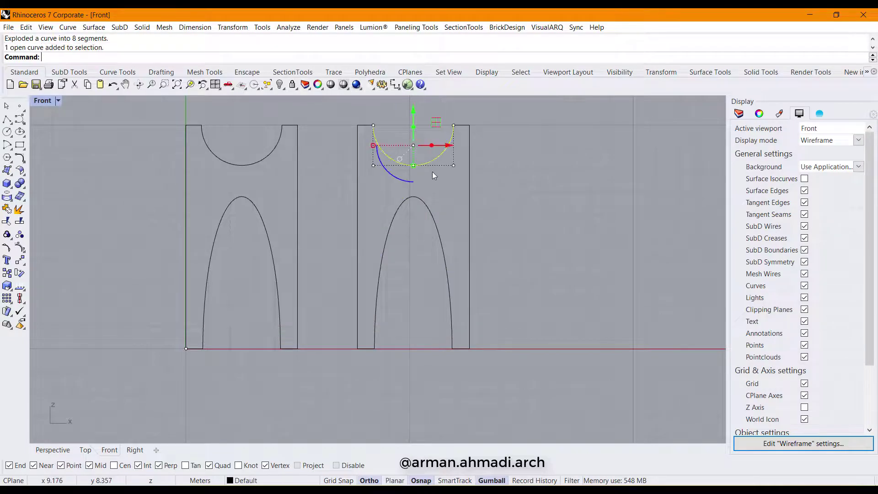
pyautogui.keyDown('shift'); pyautogui.click(435, 222); pyautogui.keyUp('shift')
pyautogui.scroll(-3, 459, 265)
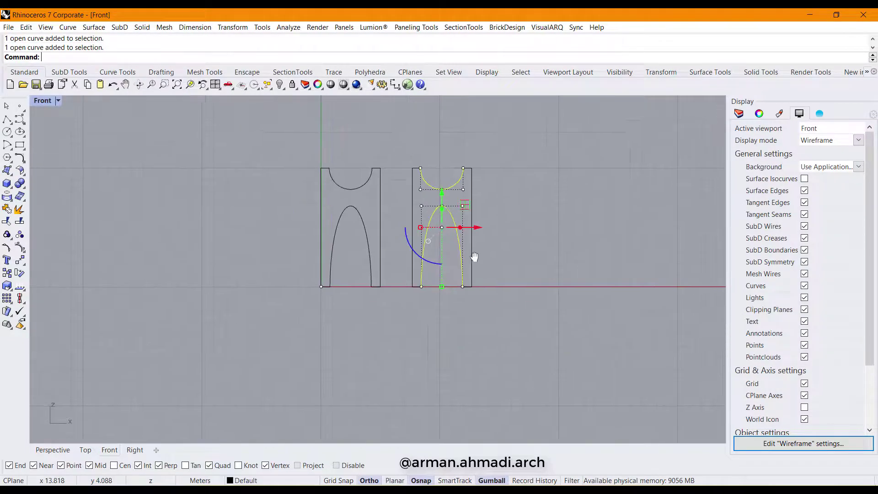
pyautogui.hotkey('ctrl', 'c')
pyautogui.hotkey('ctrl', 'v')
# Step: Join the copied bay's side outlines, short edge segments, semicircle and arch back into one closed profile curve
pyautogui.click(475, 290)
pyautogui.scroll(3, 441, 273)
pyautogui.click(449, 275)
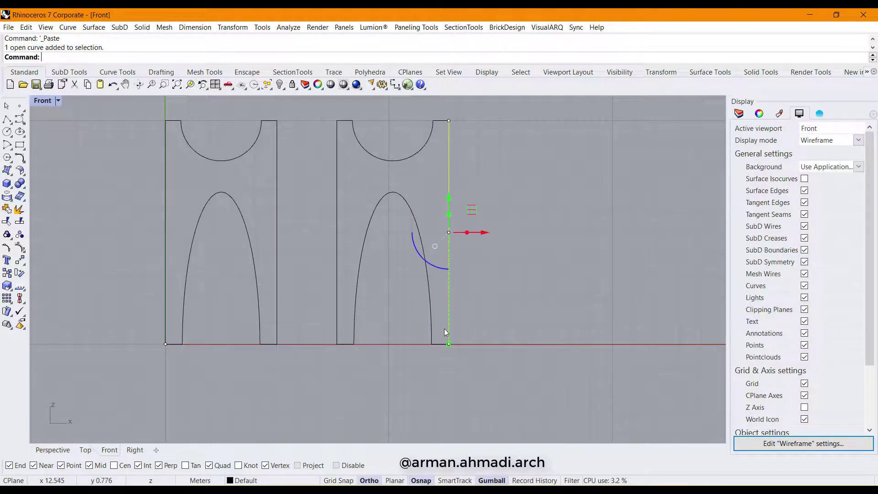
pyautogui.click(505, 117)
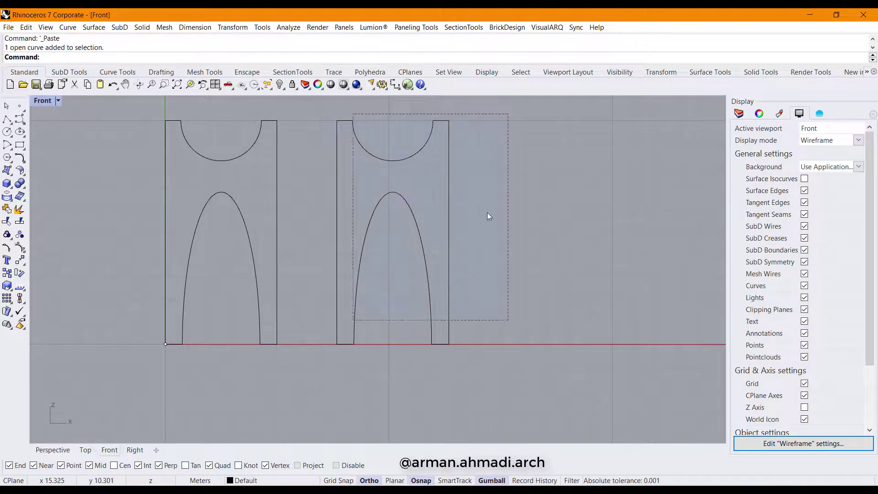
pyautogui.click(445, 122)
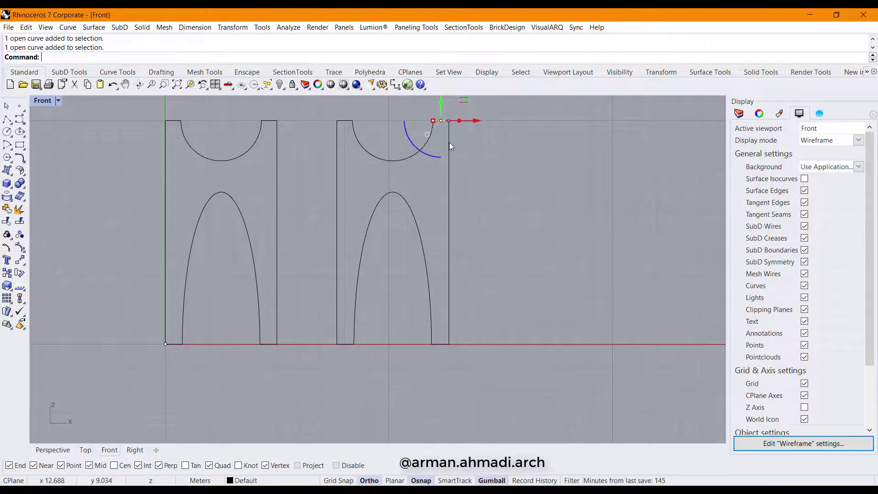
pyautogui.click(440, 344)
pyautogui.click(426, 359)
pyautogui.keyDown('shift'); pyautogui.click(438, 345); pyautogui.keyUp('shift')
pyautogui.keyDown('shift'); pyautogui.click(431, 344); pyautogui.keyUp('shift')
pyautogui.click(453, 338)
pyautogui.keyDown('shift'); pyautogui.click(344, 344); pyautogui.keyUp('shift')
pyautogui.keyDown('shift'); pyautogui.click(338, 318); pyautogui.keyUp('shift')
pyautogui.keyDown('shift'); pyautogui.click(358, 133); pyautogui.keyUp('shift')
pyautogui.click(385, 147)
pyautogui.hotkey('ctrl', 'j')
pyautogui.press('Escape')
# Step: Offset the copied bay's upper semicircle inward by 0.5 m
pyautogui.click(380, 159)
pyautogui.click(403, 192)
pyautogui.click(370, 227)
pyautogui.click(419, 152)
pyautogui.click(441, 192)
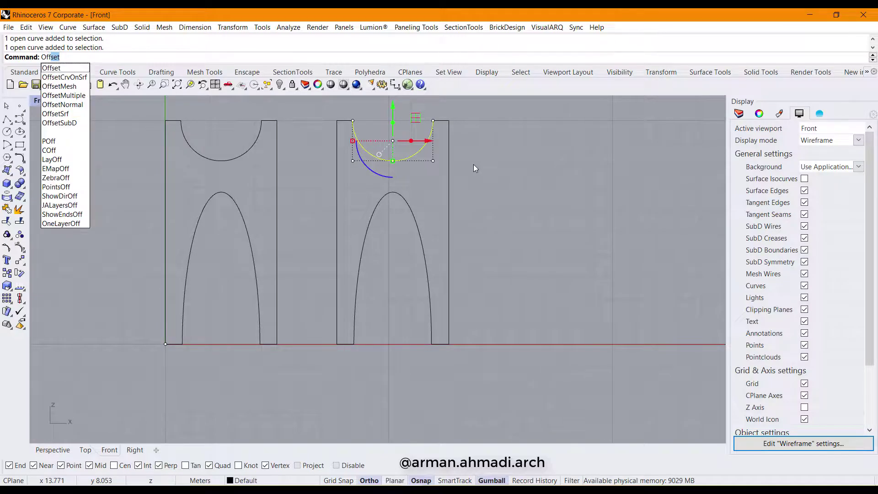
pyautogui.click(63, 72)
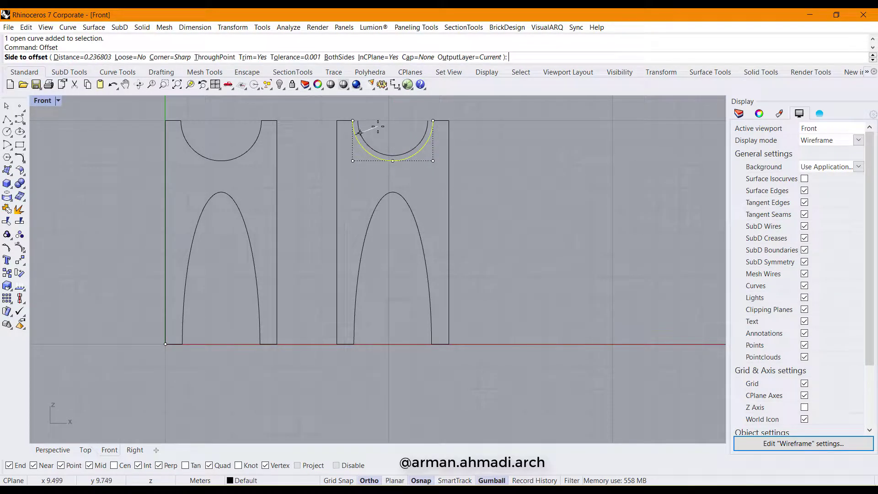
pyautogui.write('t')
pyautogui.press('Return')
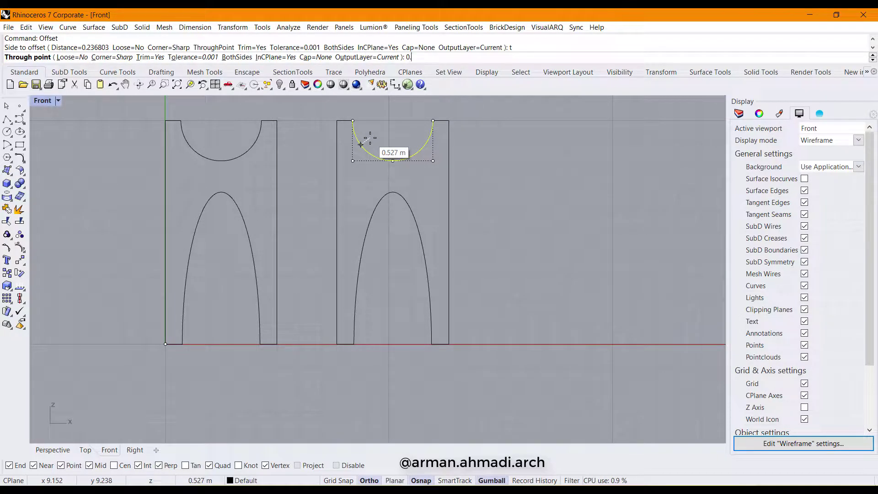
pyautogui.press('Return')
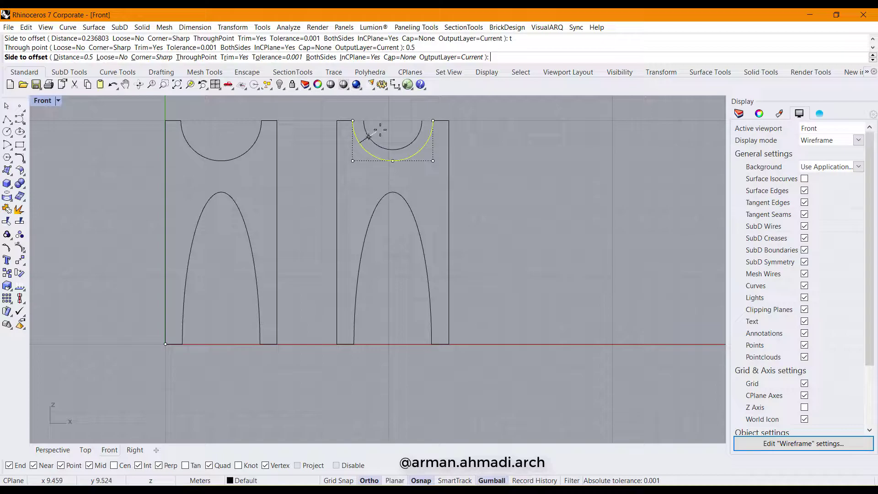
pyautogui.click(369, 136)
pyautogui.press('Escape')
pyautogui.click(365, 247)
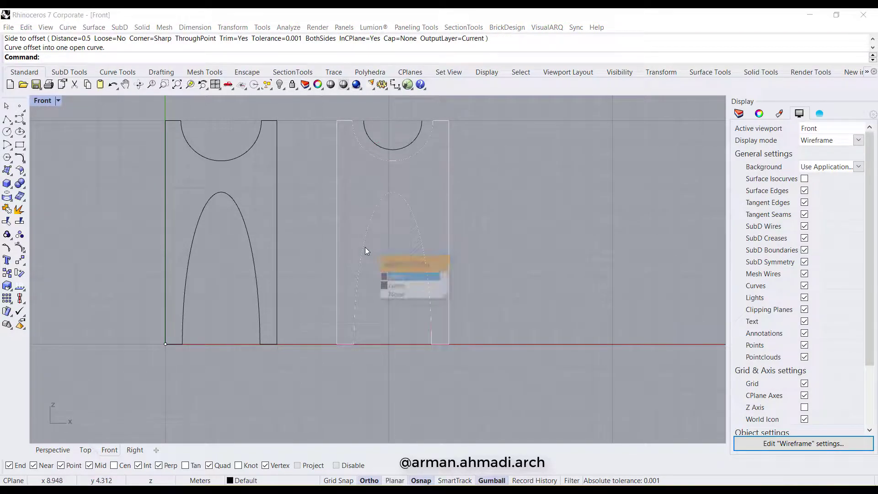
pyautogui.click(392, 286)
pyautogui.write('Offset')
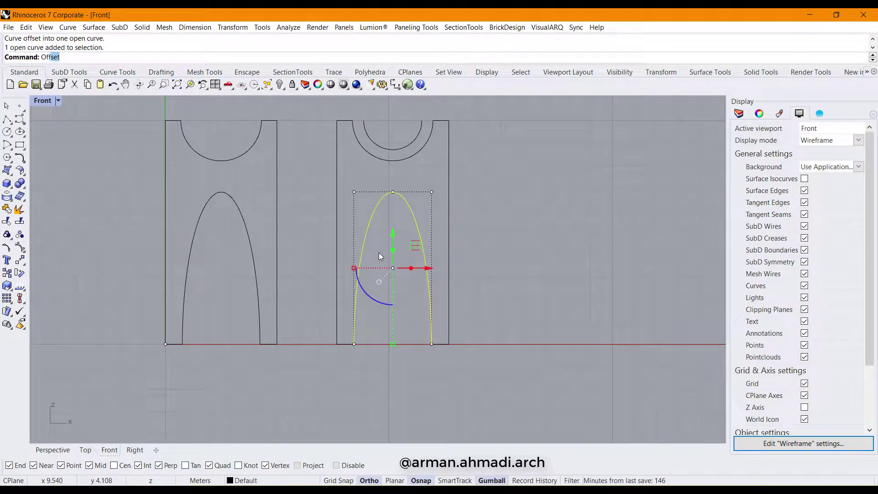
pyautogui.press('Return')
pyautogui.write('0.5')
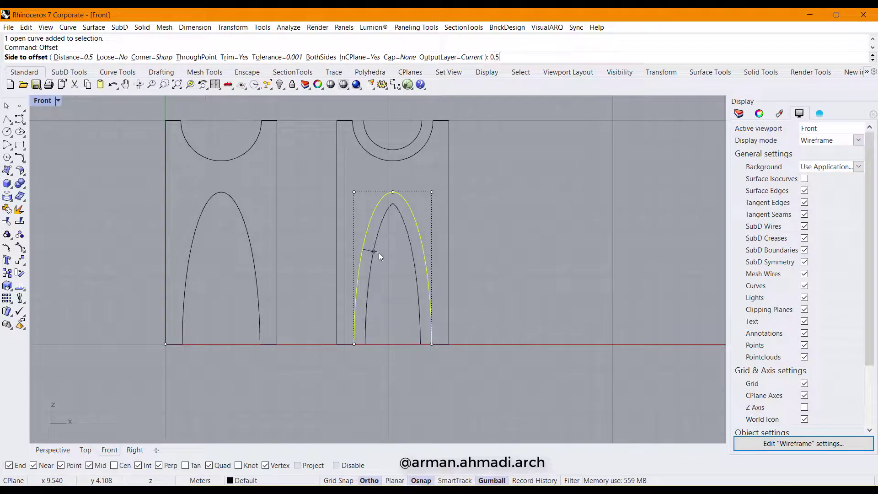
pyautogui.press('Return')
pyautogui.scroll(3, 374, 248)
pyautogui.scroll(-2, 383, 208)
pyautogui.scroll(1, 388, 216)
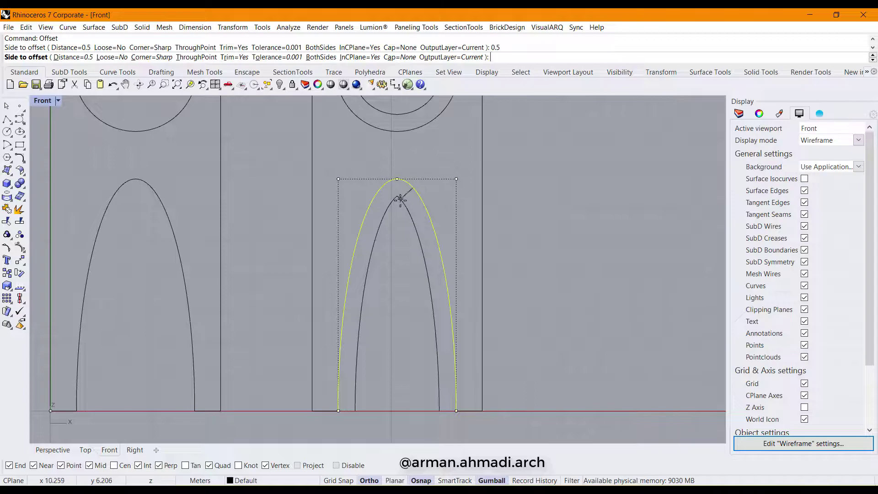
pyautogui.scroll(-2, 393, 210)
pyautogui.press('Escape')
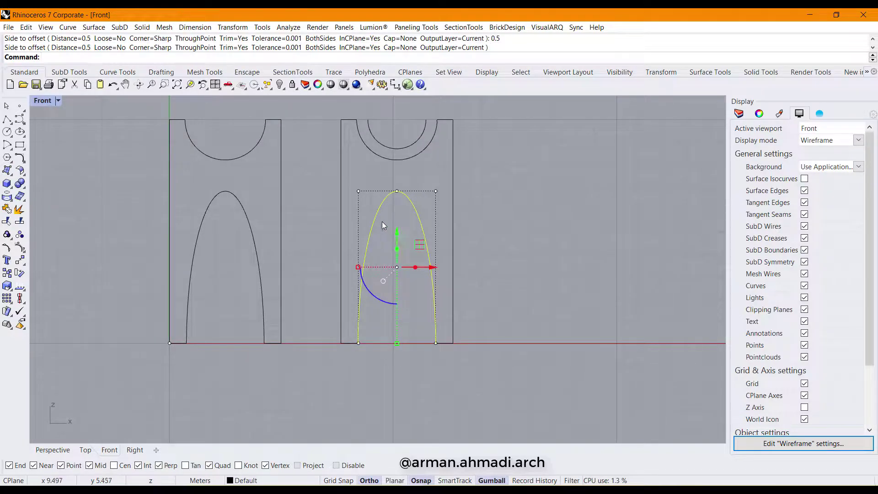
pyautogui.press('Return')
pyautogui.write('d')
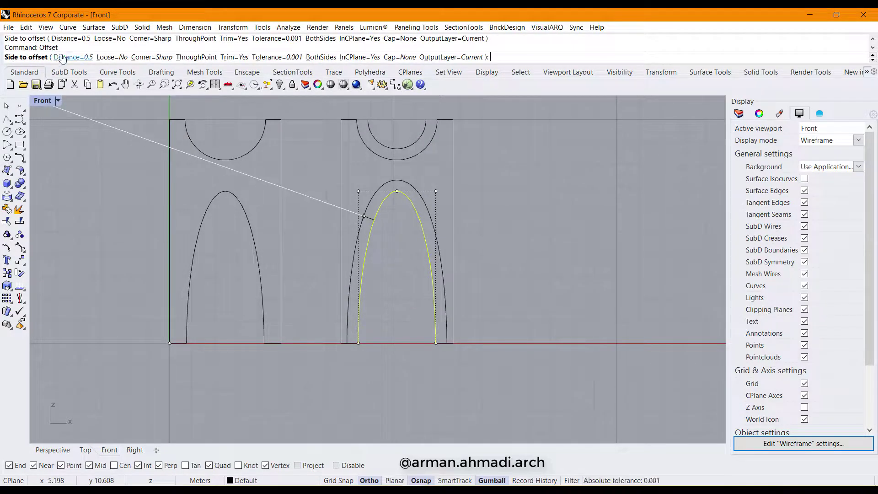
pyautogui.press('Return')
pyautogui.press('Return')
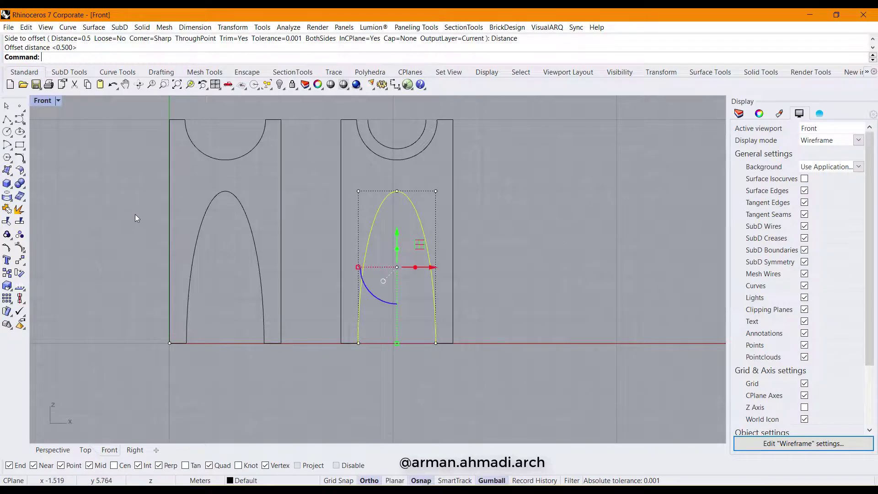
# Step: Offset the copied bay's lower arch inward by 0.3 m using the ThroughPoint option
pyautogui.click(196, 58)
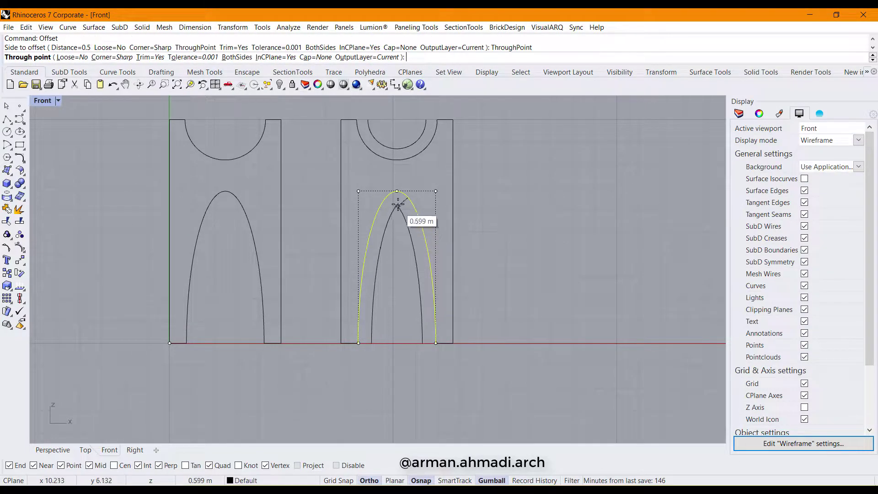
pyautogui.scroll(5, 397, 202)
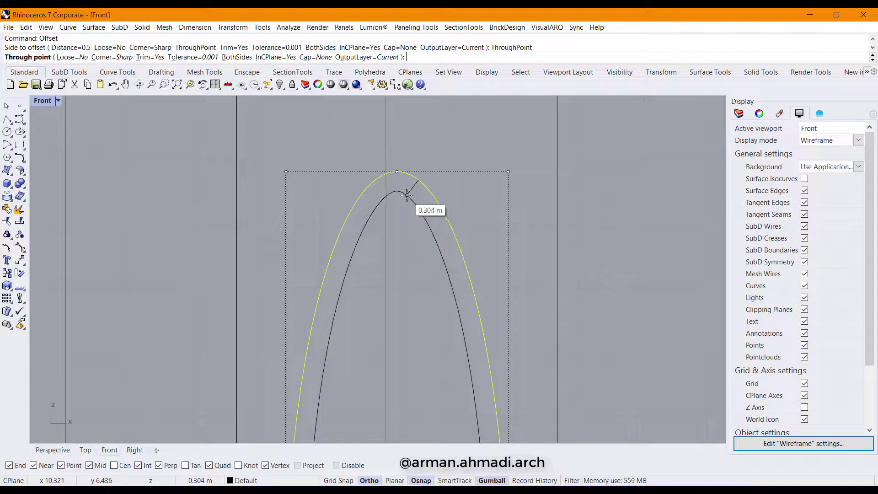
pyautogui.write('0.3')
pyautogui.press('Return')
pyautogui.click(408, 197)
# Step: Delete the 0.5 m inner offset of the upper semicircle
pyautogui.scroll(-5, 409, 202)
pyautogui.click(392, 215)
pyautogui.press('Delete')
# Step: Offset the copied bay's upper semicircle inward by 0.3 m
pyautogui.click(386, 221)
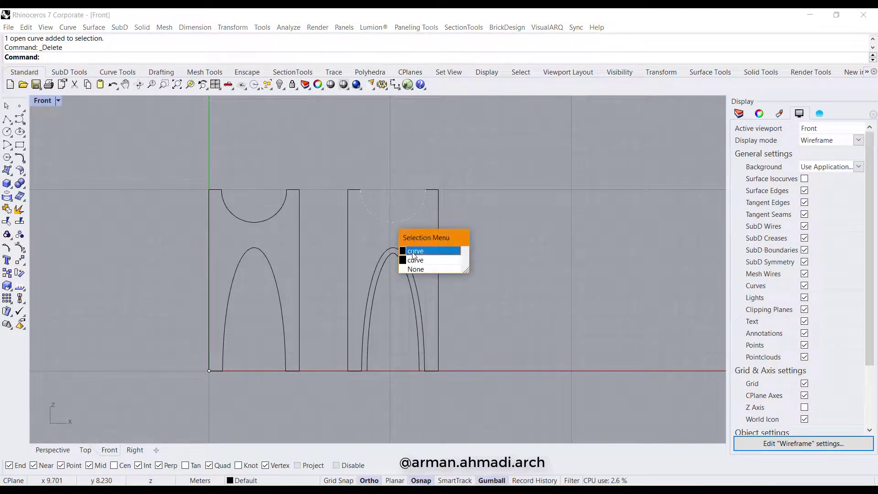
pyautogui.click(428, 248)
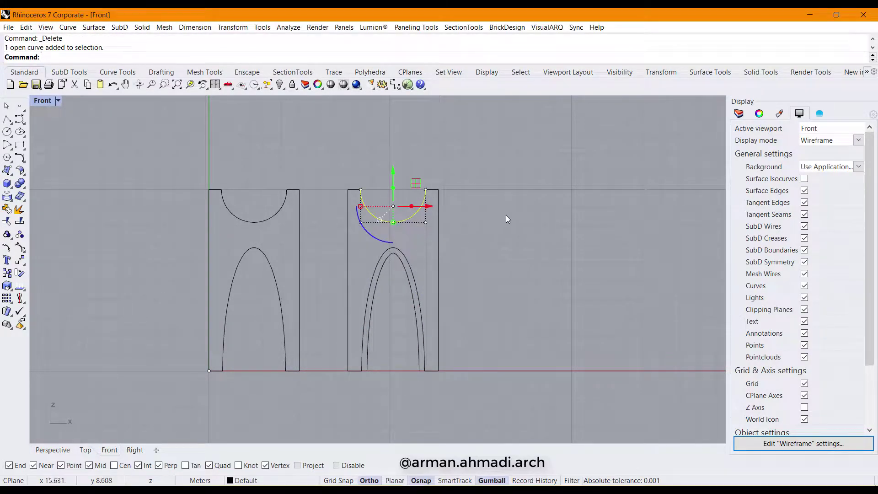
pyautogui.write('Off')
pyautogui.press('Return')
pyautogui.write('0.3')
pyautogui.press('Return')
pyautogui.click(398, 163)
# Step: Move the inner offset arch and inner offset semicircle back along the Y axis, behind the copied profile, in the Perspective view
pyautogui.click(467, 302)
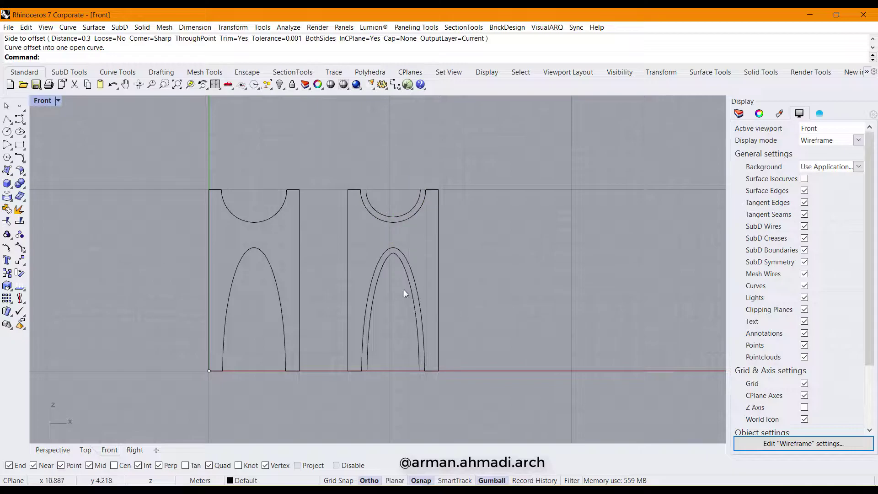
pyautogui.click(407, 277)
pyautogui.scroll(2, 402, 229)
pyautogui.click(402, 200)
pyautogui.scroll(-3, 402, 199)
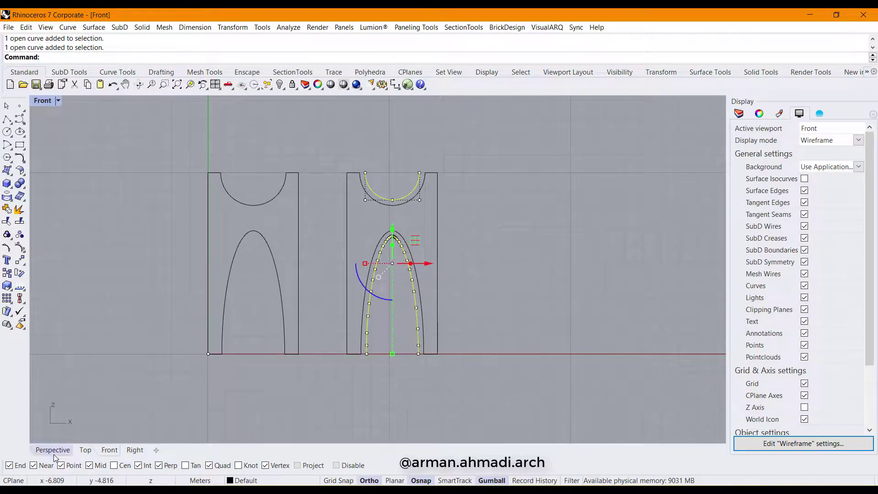
pyautogui.moveTo(247, 320); pyautogui.dragTo(412, 323, button='right')
pyautogui.scroll(4, 354, 287)
pyautogui.scroll(5, 374, 270)
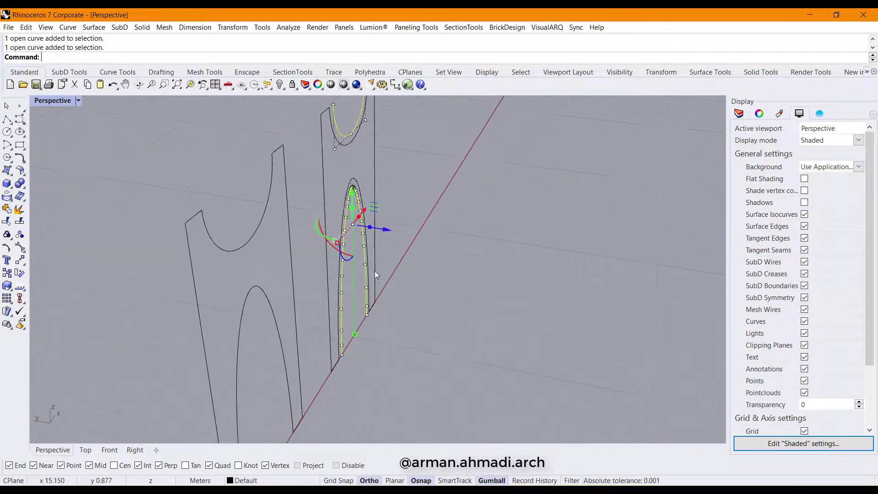
pyautogui.moveTo(379, 227); pyautogui.dragTo(373, 231)
pyautogui.moveTo(414, 302); pyautogui.dragTo(456, 277, button='right')
pyautogui.scroll(-6, 434, 311)
pyautogui.scroll(2, 433, 312)
pyautogui.scroll(4, 434, 311)
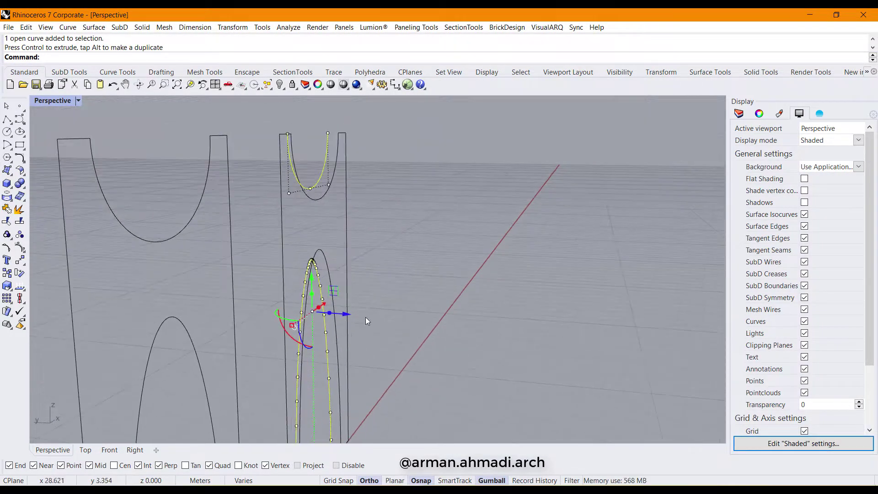
pyautogui.moveTo(348, 314); pyautogui.dragTo(348, 316)
pyautogui.press('Escape')
pyautogui.scroll(-7, 322, 273)
# Step: Draw two lines joining the top ends of the profile's semicircle to the matching ends of the recessed offset semicircle
pyautogui.moveTo(443, 307); pyautogui.dragTo(422, 275, button='right')
pyautogui.write('L')
pyautogui.press('Return')
pyautogui.scroll(3, 374, 184)
pyautogui.click(349, 229)
pyautogui.click(366, 227)
pyautogui.press('Return')
pyautogui.click(489, 265)
pyautogui.click(497, 274)
# Step: Draw two lines joining the base ends of the profile's arch to the matching ends of the recessed offset arch
pyautogui.scroll(-4, 484, 245)
pyautogui.scroll(5, 458, 282)
pyautogui.press('Return')
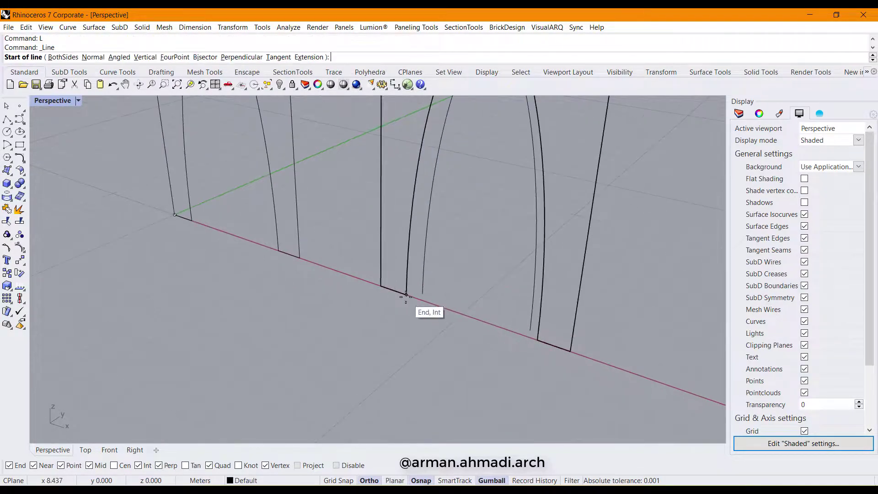
pyautogui.click(406, 294)
pyautogui.click(421, 294)
pyautogui.press('Return')
pyautogui.click(531, 330)
pyautogui.click(538, 339)
pyautogui.scroll(-4, 476, 352)
# Step: Move the closed profile's arch crown and semicircle bottom control points forward along the Y axis so the facade bulges outward
pyautogui.moveTo(440, 351); pyautogui.dragTo(438, 311, button='right')
pyautogui.scroll(5, 438, 185)
pyautogui.scroll(3, 439, 189)
pyautogui.click(477, 179)
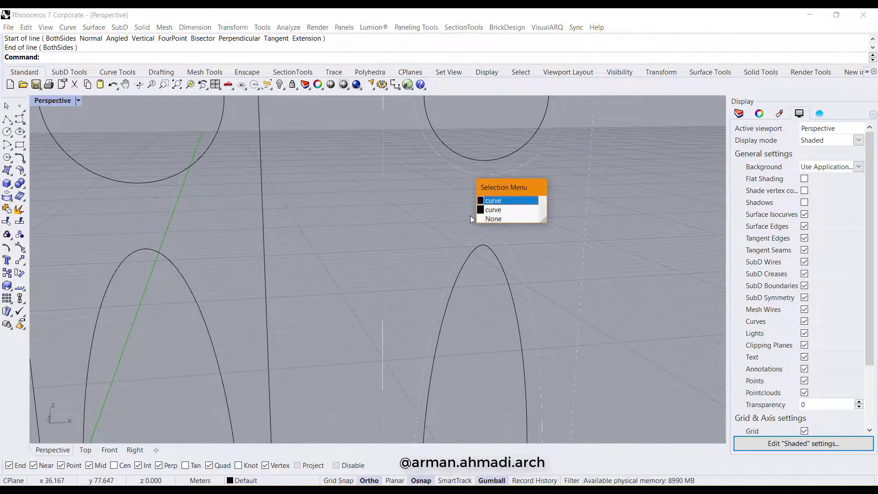
pyautogui.scroll(-3, 411, 269)
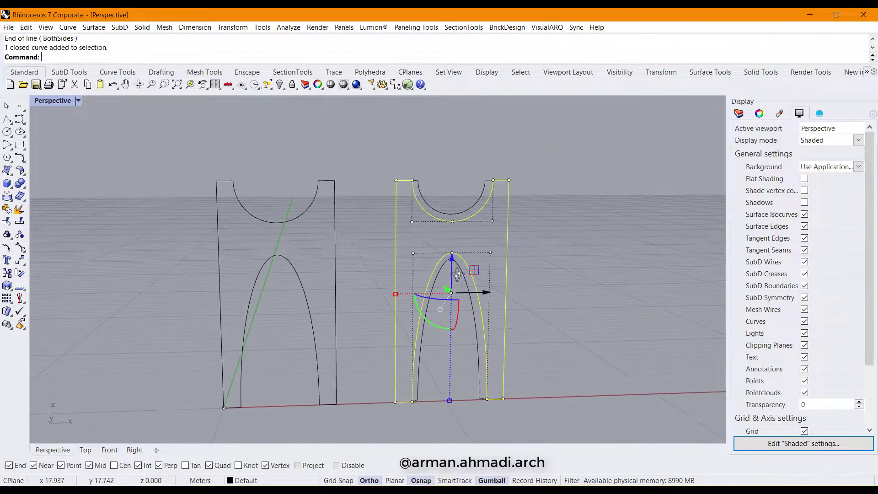
pyautogui.scroll(3, 411, 225)
pyautogui.click(406, 222)
pyautogui.keyDown('shift'); pyautogui.click(474, 222); pyautogui.keyUp('shift')
pyautogui.keyDown('shift'); pyautogui.click(540, 221); pyautogui.keyUp('shift')
pyautogui.keyDown('shift'); pyautogui.click(536, 272); pyautogui.keyUp('shift')
pyautogui.scroll(5, 474, 277)
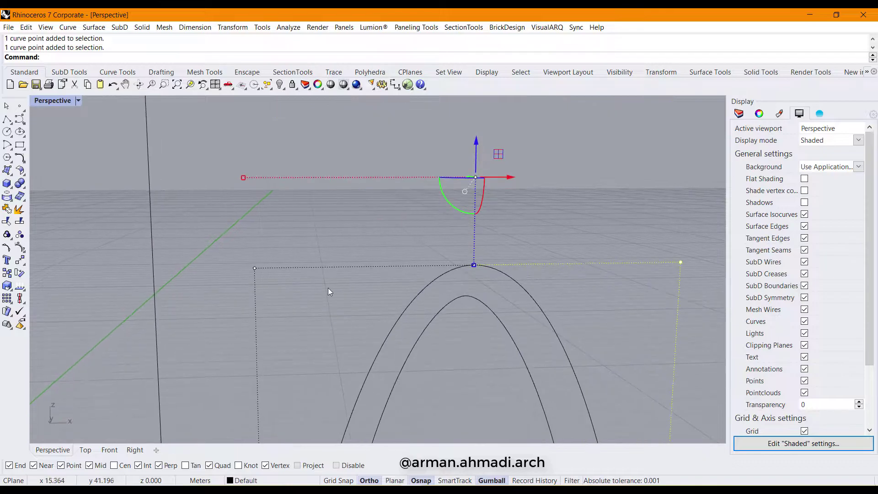
pyautogui.keyDown('shift'); pyautogui.click(474, 266); pyautogui.keyUp('shift')
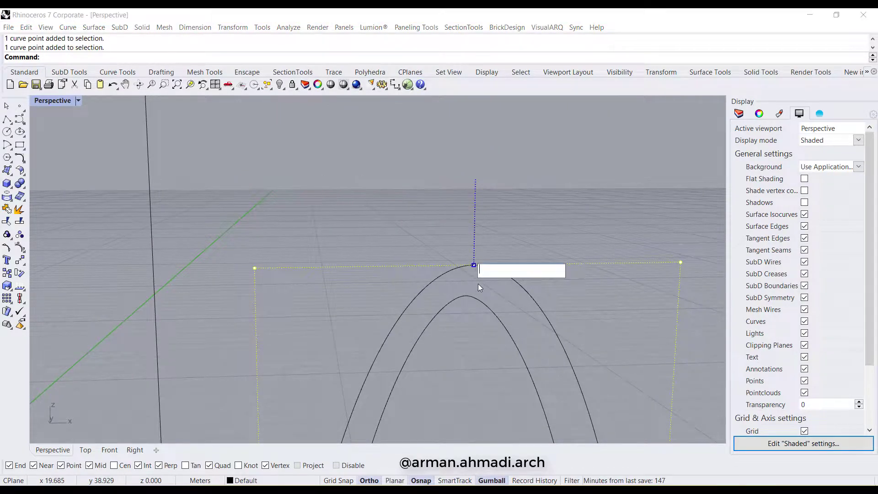
pyautogui.scroll(-6, 479, 277)
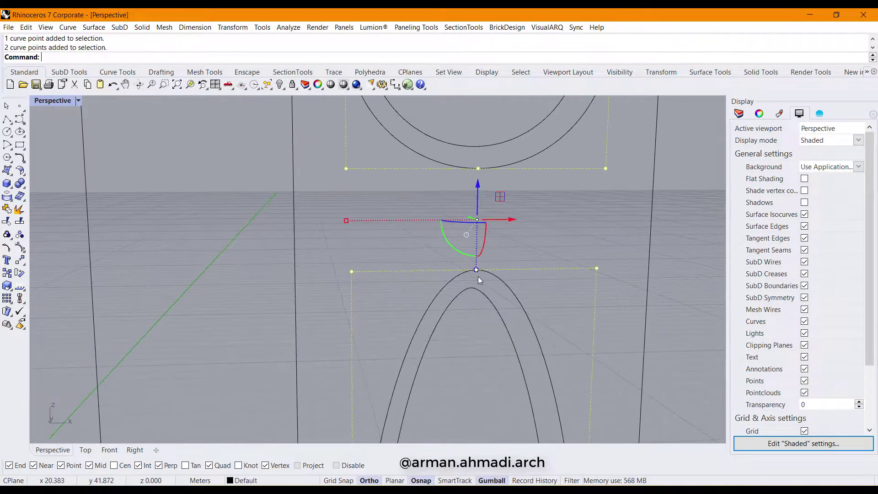
pyautogui.moveTo(449, 282); pyautogui.dragTo(517, 325, button='right')
pyautogui.scroll(4, 301, 204)
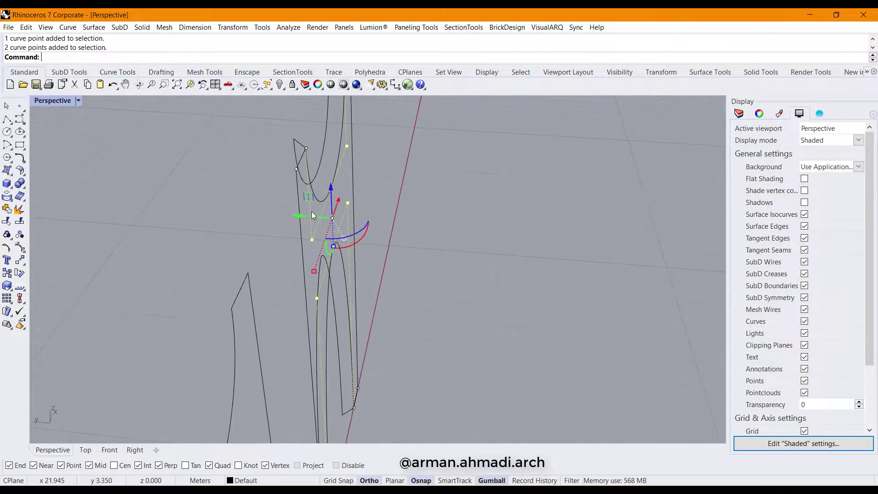
pyautogui.moveTo(299, 216); pyautogui.dragTo(316, 226)
pyautogui.press('Escape')
# Step: Delete the flat duplicate semicircle and arch curves left in the original profile plane
pyautogui.click(333, 182)
pyautogui.keyDown('shift'); pyautogui.click(360, 296); pyautogui.keyUp('shift')
pyautogui.scroll(3, 361, 293)
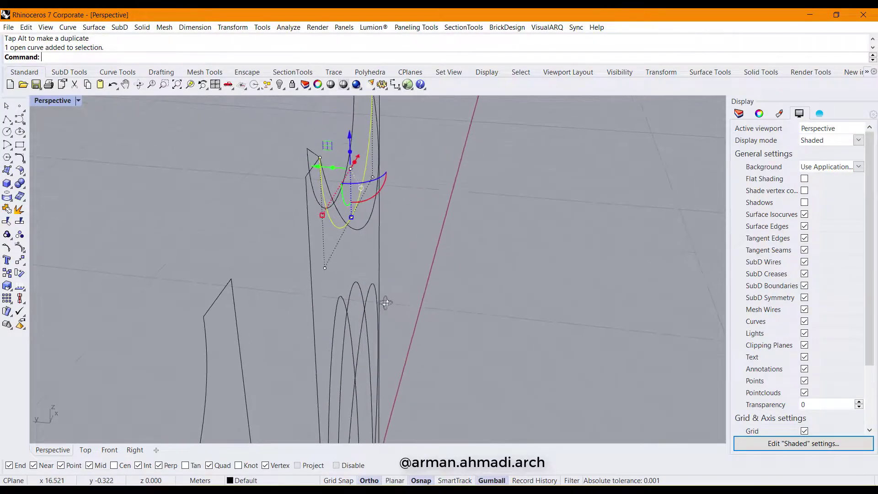
pyautogui.press('Delete')
pyautogui.scroll(-5, 388, 275)
# Step: Shift the closed profile's arch crown and semicircle bottom control points slightly further forward along the Y axis and clear the selection
pyautogui.moveTo(411, 289); pyautogui.dragTo(226, 288, button='right')
pyautogui.moveTo(452, 276); pyautogui.dragTo(422, 355, button='right')
pyautogui.moveTo(422, 242); pyautogui.dragTo(462, 229, button='right')
pyautogui.scroll(6, 433, 238)
pyautogui.click(433, 238)
pyautogui.scroll(-6, 435, 232)
pyautogui.scroll(7, 436, 234)
pyautogui.click(532, 200)
pyautogui.keyDown('shift'); pyautogui.click(457, 191); pyautogui.keyUp('shift')
pyautogui.keyDown('shift'); pyautogui.click(400, 184); pyautogui.keyUp('shift')
pyautogui.keyDown('shift'); pyautogui.moveTo(400, 185); pyautogui.dragTo(382, 225, button='right'); pyautogui.keyUp('shift')
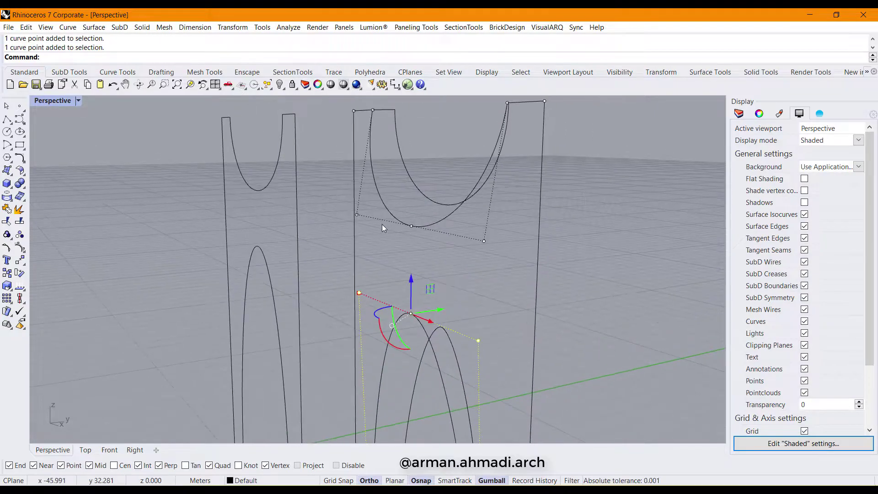
pyautogui.keyDown('shift'); pyautogui.click(357, 215); pyautogui.keyUp('shift')
pyautogui.keyDown('shift'); pyautogui.click(410, 228); pyautogui.keyUp('shift')
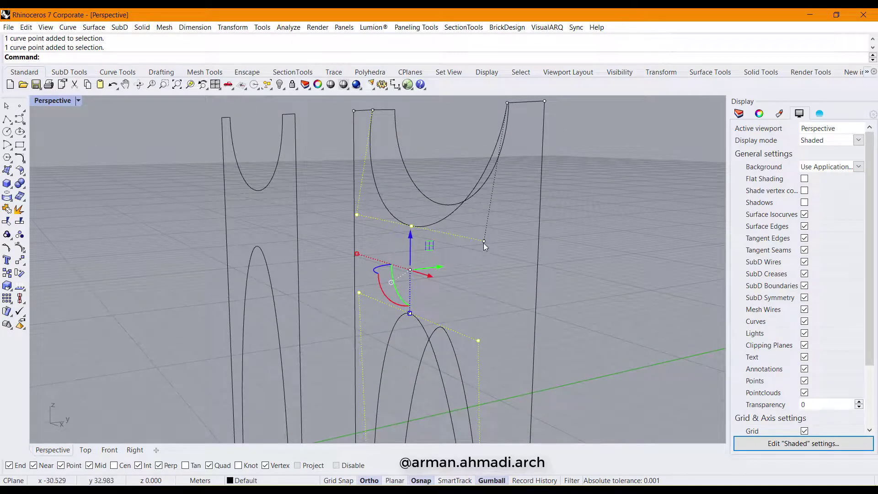
pyautogui.keyDown('shift'); pyautogui.click(484, 242); pyautogui.keyUp('shift')
pyautogui.scroll(-7, 490, 245)
pyautogui.moveTo(494, 246); pyautogui.dragTo(459, 306, button='right')
pyautogui.moveTo(451, 300); pyautogui.dragTo(441, 299)
pyautogui.scroll(-7, 440, 298)
pyautogui.moveTo(393, 318); pyautogui.dragTo(520, 325, button='right')
pyautogui.press('Escape')
pyautogui.press('Escape')
pyautogui.scroll(10, 408, 300)
pyautogui.moveTo(455, 328); pyautogui.dragTo(452, 295, button='right')
pyautogui.scroll(-3, 451, 295)
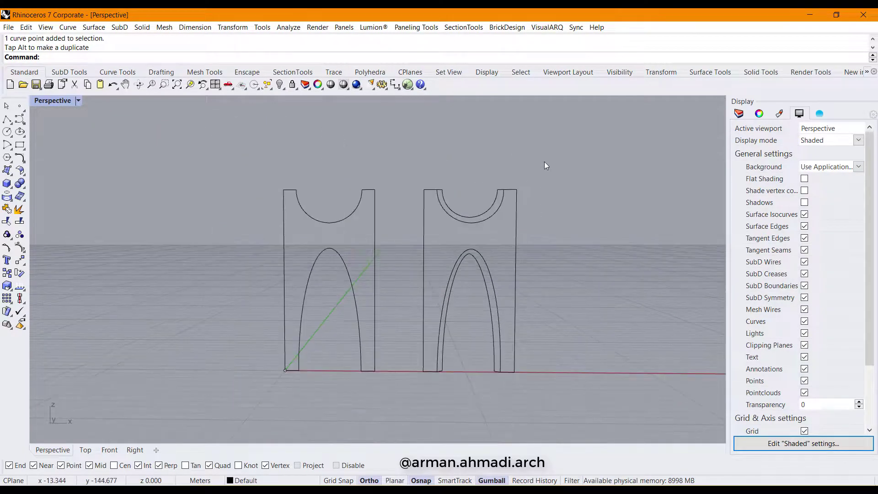
# Step: Narrow the copied bay by scaling its seven curves slightly along the X axis in the front view
pyautogui.moveTo(421, 420); pyautogui.dragTo(420, 421)
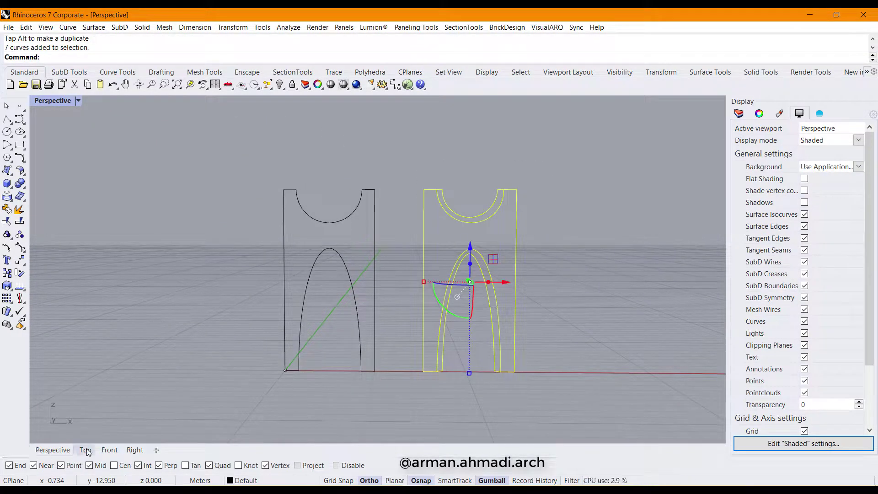
pyautogui.click(110, 450)
pyautogui.scroll(3, 319, 273)
pyautogui.scroll(-3, 307, 270)
pyautogui.moveTo(297, 264); pyautogui.dragTo(302, 265)
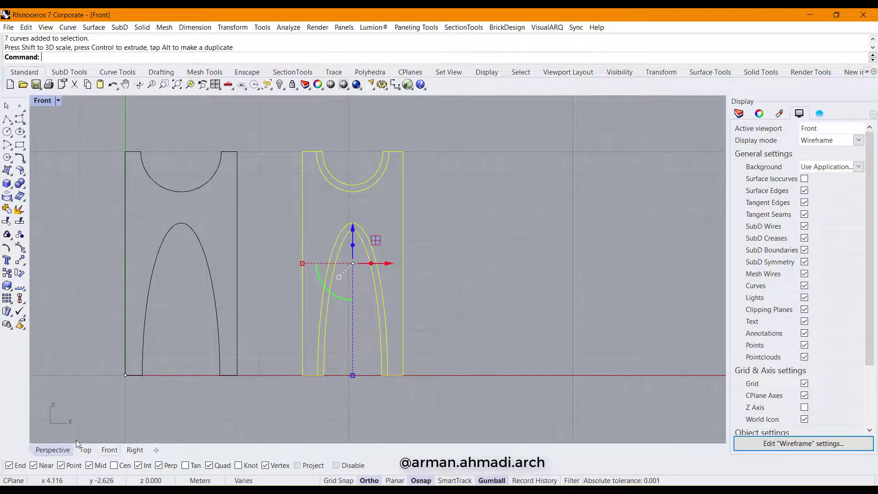
pyautogui.click(52, 450)
pyautogui.moveTo(403, 389); pyautogui.dragTo(453, 387, button='right')
pyautogui.click(556, 320)
pyautogui.keyDown('shift'); pyautogui.moveTo(557, 320); pyautogui.dragTo(407, 365, button='right'); pyautogui.keyUp('shift')
pyautogui.keyDown('shift'); pyautogui.moveTo(407, 365); pyautogui.dragTo(466, 328, button='right'); pyautogui.keyUp('shift')
pyautogui.scroll(2, 426, 224)
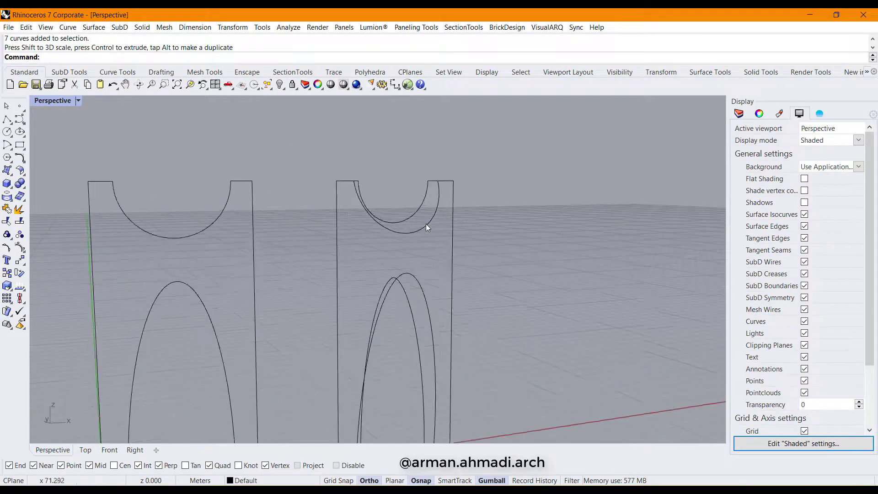
# Step: Try a Patch surface with 40 U and 40 V spans on the copied bay's closed profile, and undo it
pyautogui.click(428, 224)
pyautogui.scroll(-4, 503, 229)
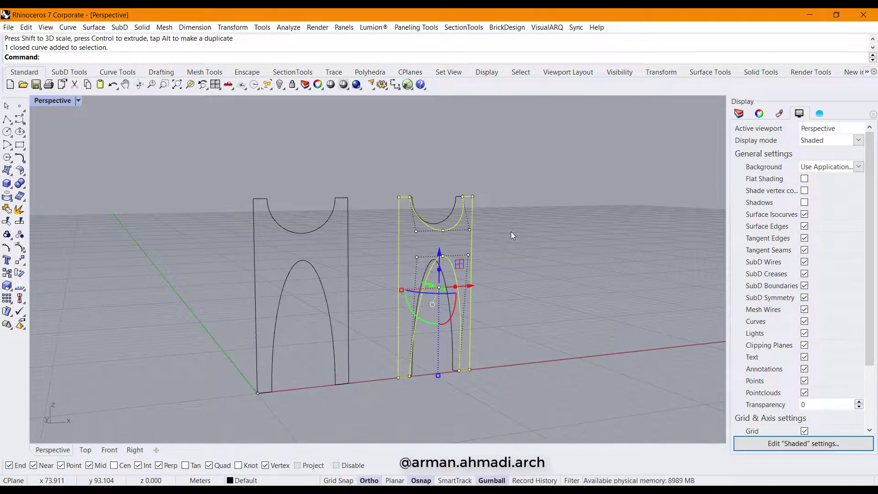
pyautogui.press('Return')
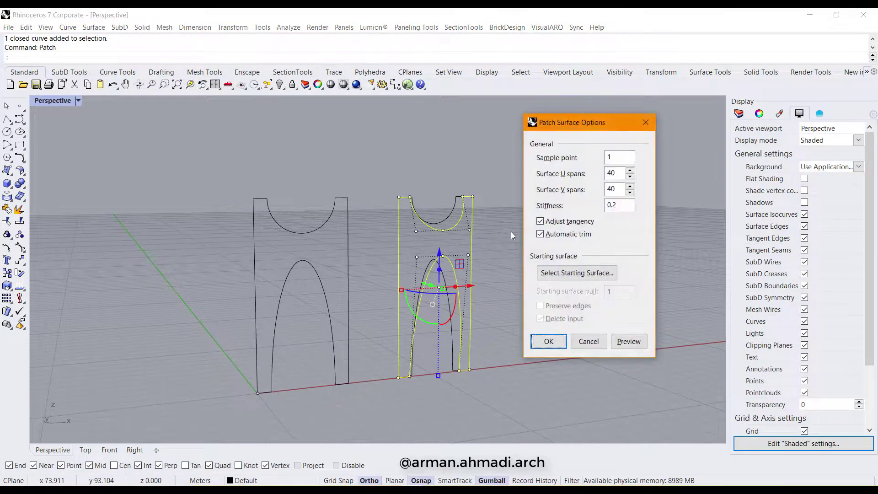
pyautogui.click(549, 342)
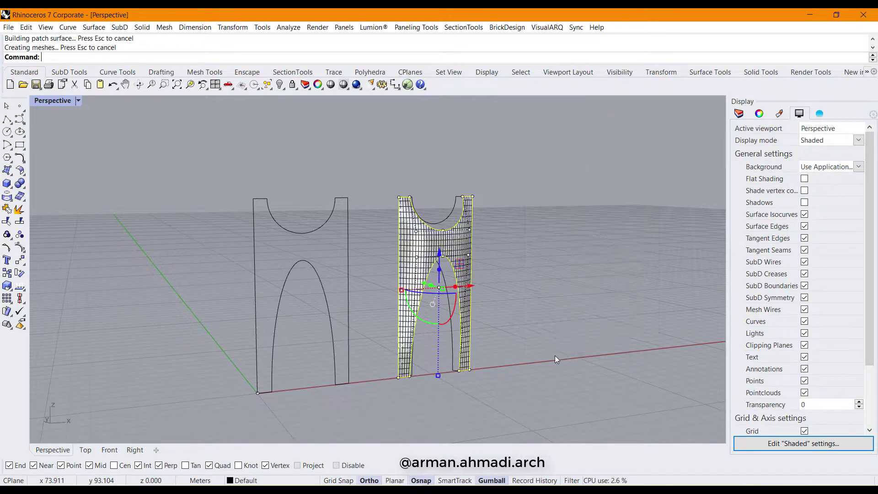
pyautogui.moveTo(385, 349); pyautogui.dragTo(437, 356, button='right')
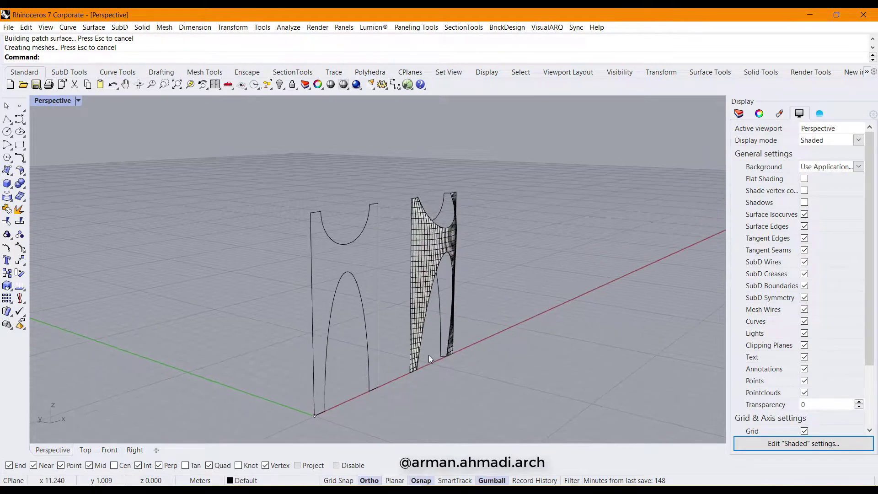
pyautogui.hotkey('ctrl', 'z')
# Step: Adjust the facade's bulge by moving the closed profile's arch crown and semicircle bottom control points, including their neighbouring corner points, along the Y axis
pyautogui.scroll(5, 451, 268)
pyautogui.click(451, 273)
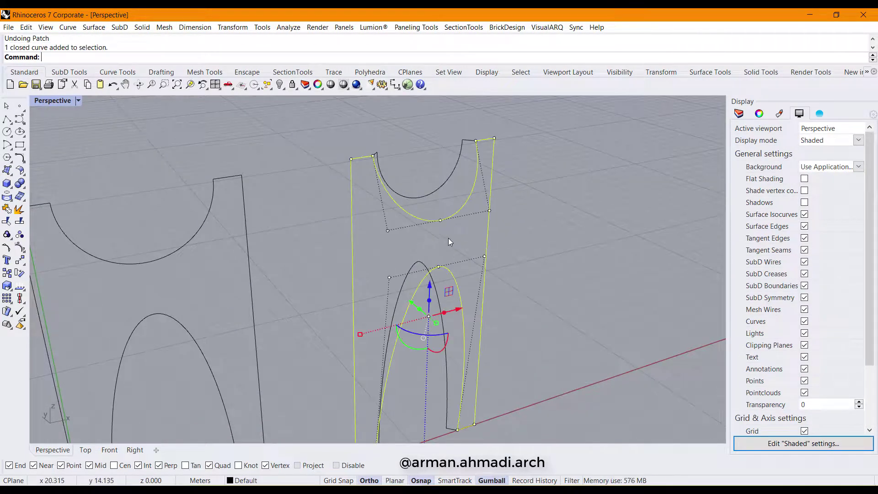
pyautogui.click(388, 278)
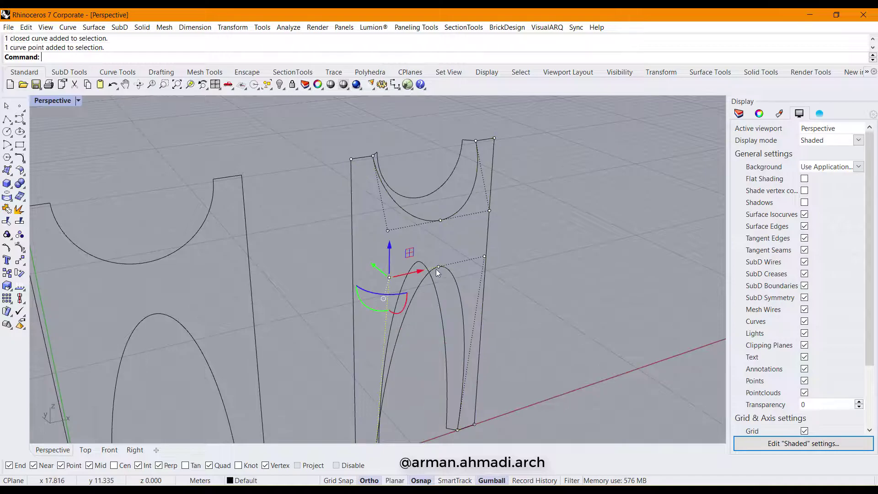
pyautogui.click(470, 259)
pyautogui.click(478, 296)
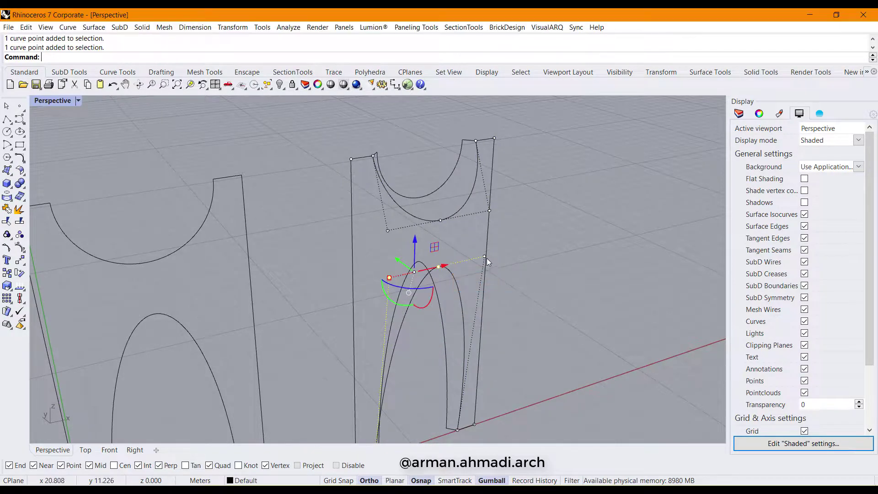
pyautogui.keyDown('shift'); pyautogui.click(489, 211); pyautogui.keyUp('shift')
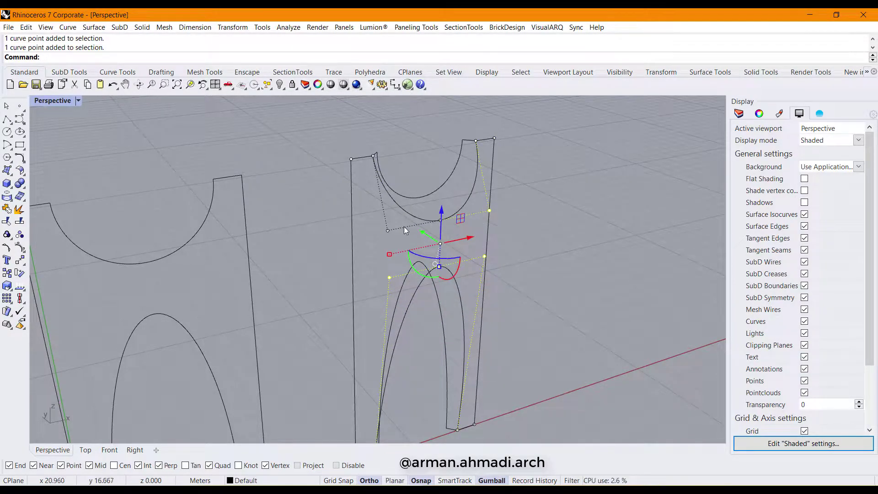
pyautogui.keyDown('shift'); pyautogui.click(388, 231); pyautogui.keyUp('shift')
pyautogui.scroll(3, 391, 231)
pyautogui.keyDown('shift'); pyautogui.click(469, 217); pyautogui.keyUp('shift')
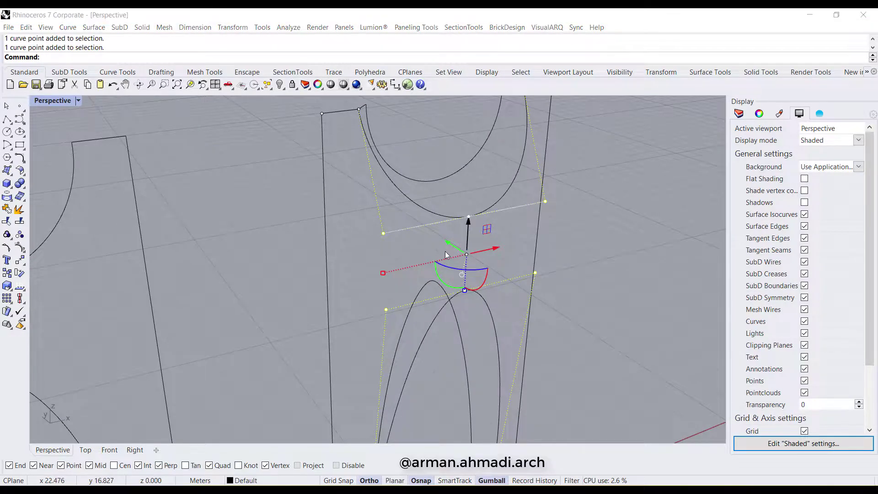
pyautogui.click(501, 247)
pyautogui.moveTo(403, 293); pyautogui.dragTo(466, 225, button='right')
pyautogui.moveTo(465, 223); pyautogui.dragTo(447, 224)
pyautogui.press('Escape')
pyautogui.press('Escape')
# Step: Create a Patch surface from the copied bay's reshaped closed profile curve
pyautogui.scroll(-5, 372, 238)
pyautogui.moveTo(372, 238); pyautogui.dragTo(439, 279, button='right')
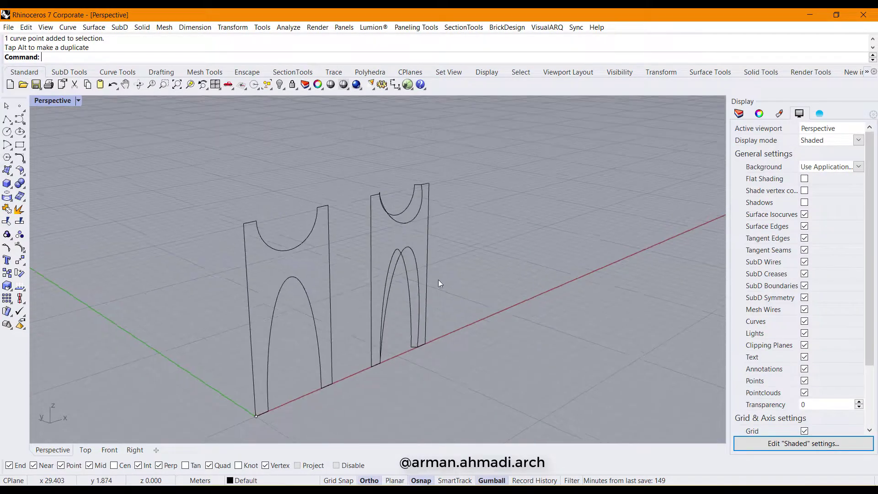
pyautogui.click(402, 223)
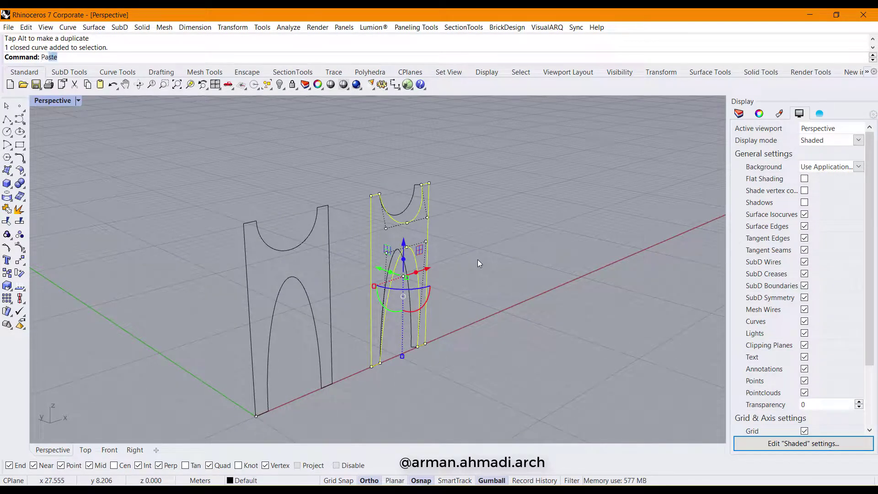
pyautogui.press('Return')
pyautogui.press('Return')
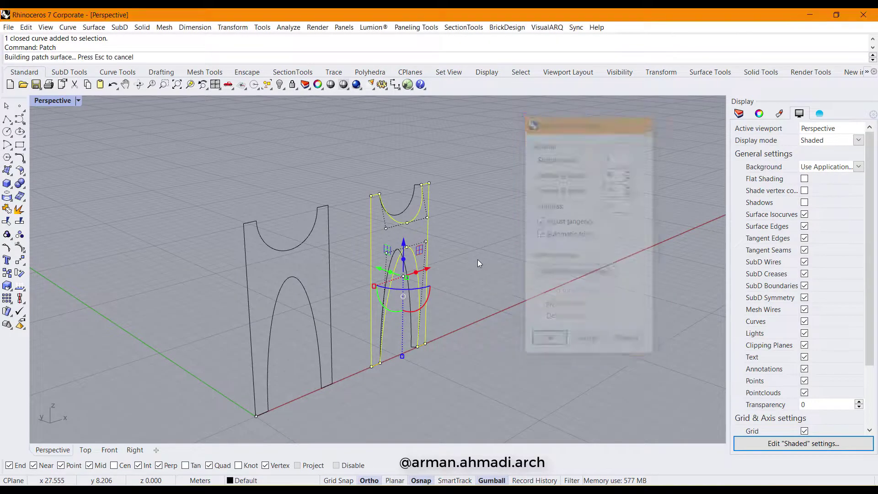
pyautogui.moveTo(509, 305); pyautogui.dragTo(420, 351, button='right')
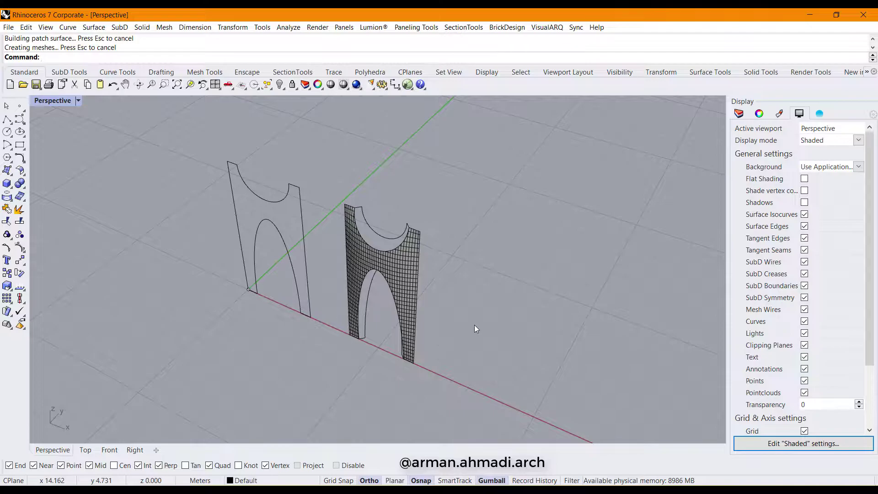
pyautogui.moveTo(474, 325); pyautogui.dragTo(427, 258, button='right')
pyautogui.scroll(5, 426, 261)
pyautogui.write('Sweep1')
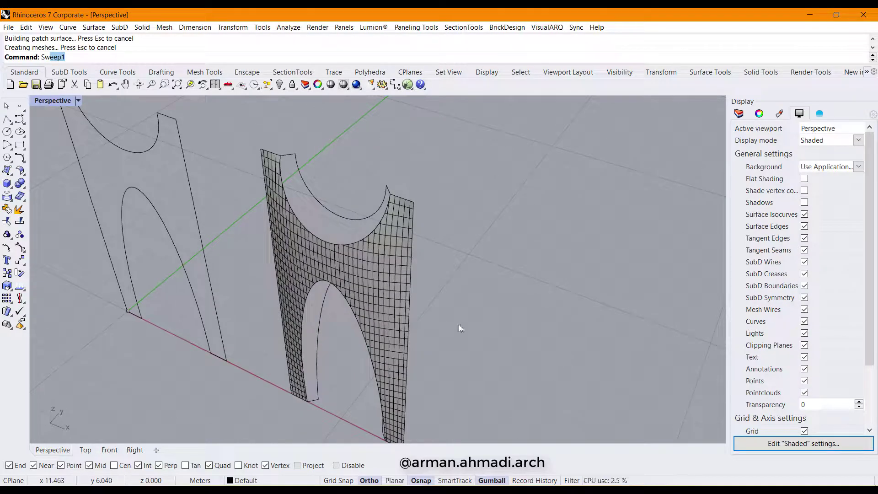
pyautogui.press('Return')
pyautogui.press('Escape')
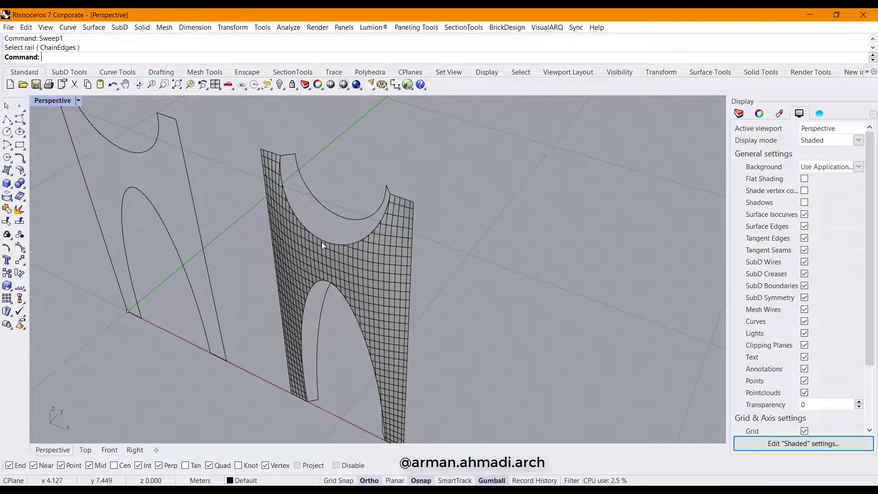
# Step: Try a Sweep2 between the patch's semicircular edge and the recessed semicircle, with the short end lines as cross sections
pyautogui.write('Swe')
pyautogui.press('Down')
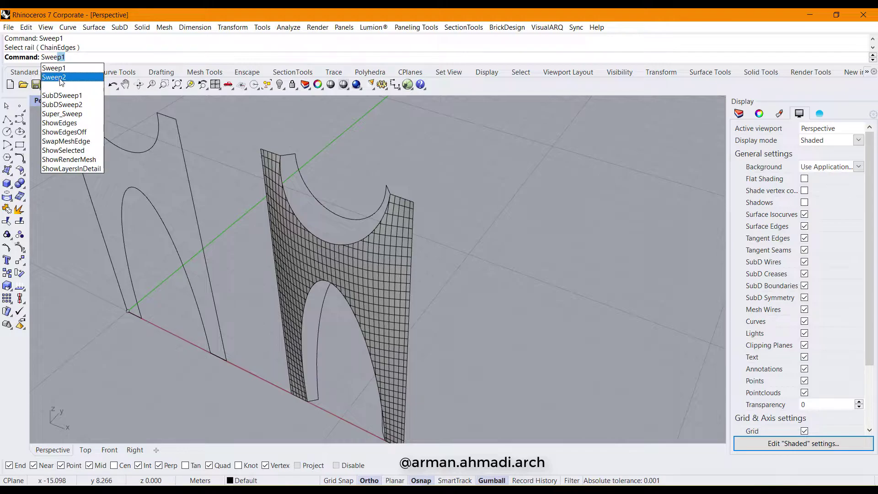
pyautogui.press('Return')
pyautogui.click(369, 277)
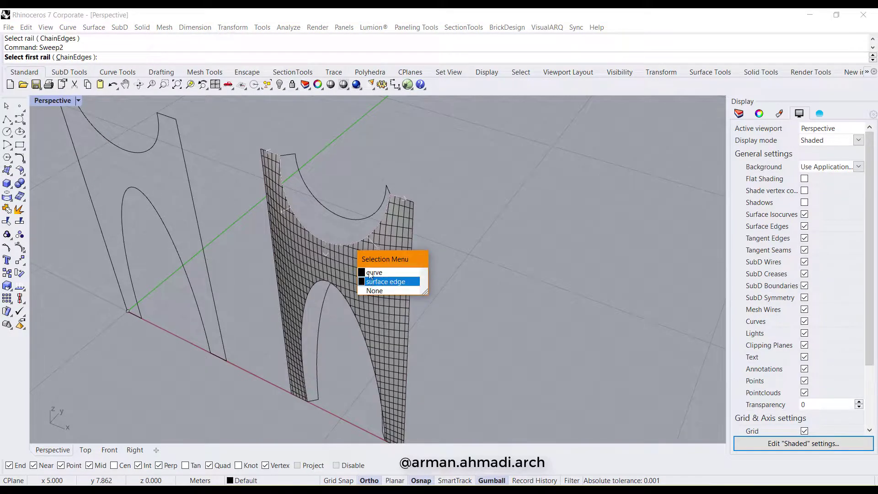
pyautogui.click(385, 281)
pyautogui.click(347, 219)
pyautogui.moveTo(328, 226)
pyautogui.mouseDown(button='right')
pyautogui.moveTo(316, 212)
pyautogui.moveTo(328, 227)
pyautogui.mouseUp(button='right')
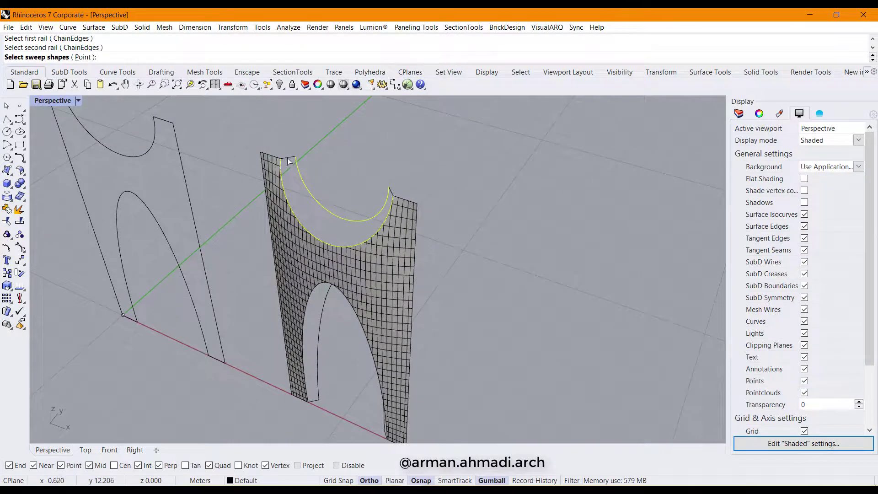
pyautogui.click(288, 159)
pyautogui.click(394, 198)
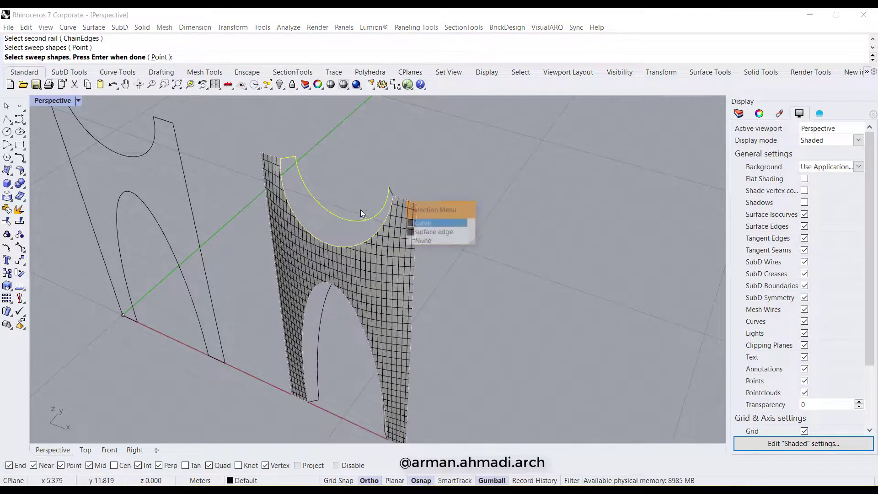
pyautogui.click(402, 228)
pyautogui.press('Escape')
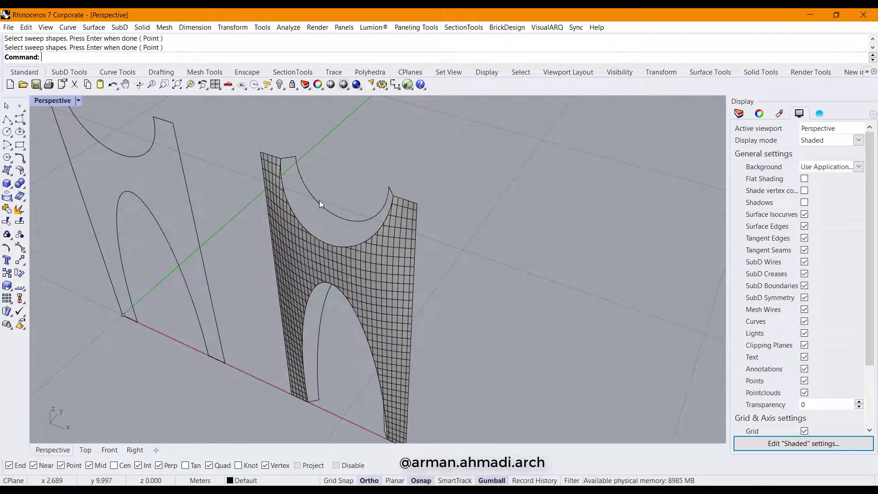
# Step: Create a Sweep2 surface between the patch's semicircular edge and the recessed semicircle, using both short end lines as cross sections
pyautogui.press('Return')
pyautogui.click(309, 229)
pyautogui.click(353, 263)
pyautogui.click(337, 219)
pyautogui.click(296, 166)
pyautogui.moveTo(316, 192); pyautogui.dragTo(364, 197, button='right')
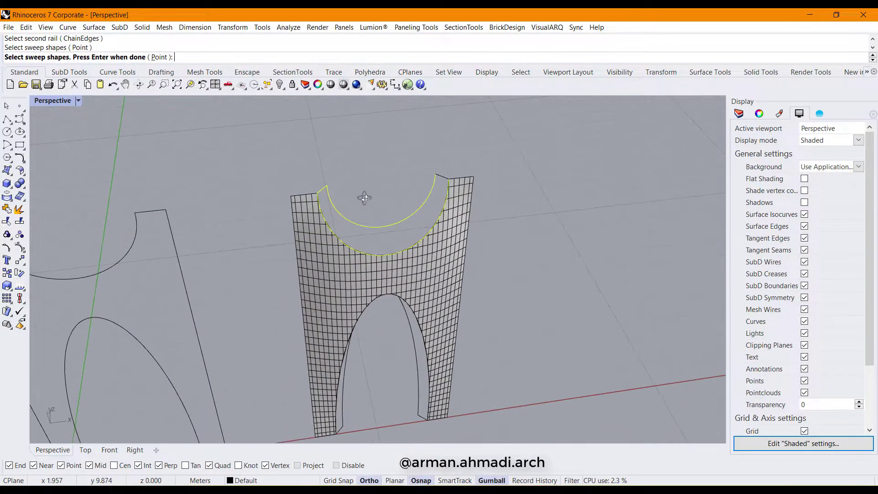
pyautogui.press('Return')
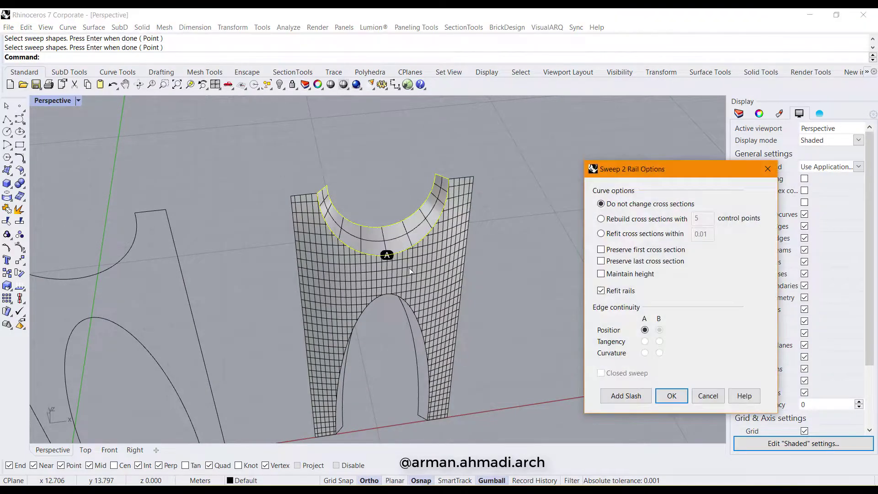
pyautogui.click(672, 396)
# Step: Create a Sweep2 surface between the patch's arch edge and the recessed arch, using both base lines as cross sections
pyautogui.scroll(5, 412, 353)
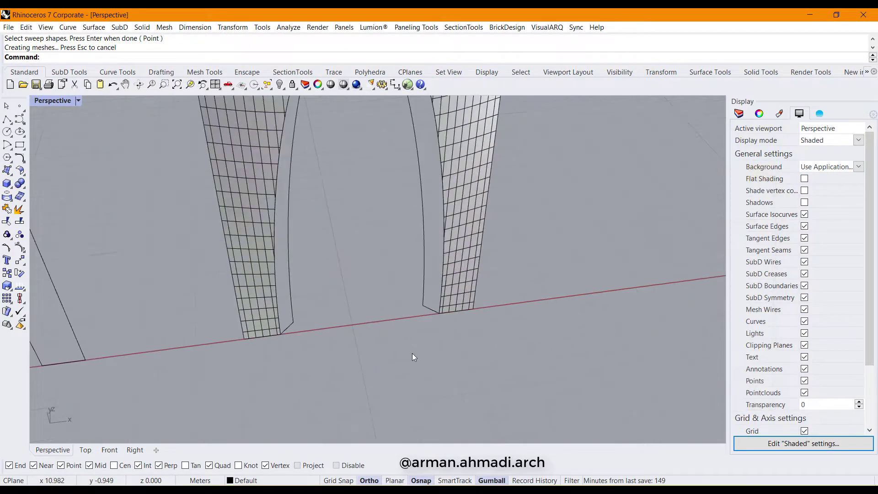
pyautogui.press('Return')
pyautogui.click(441, 298)
pyautogui.click(474, 331)
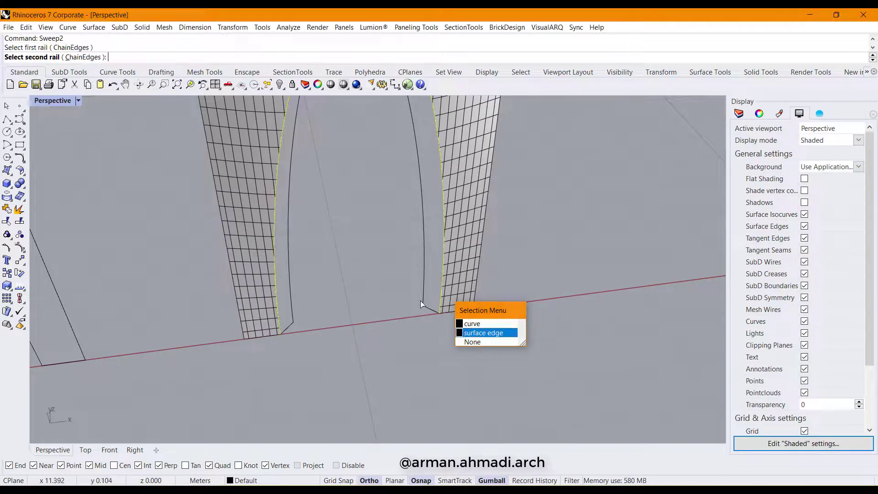
pyautogui.click(422, 290)
pyautogui.click(428, 310)
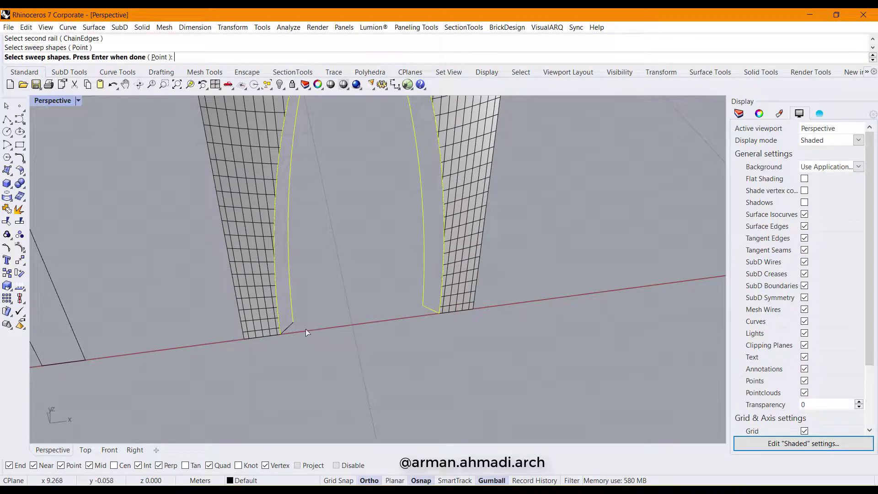
pyautogui.click(289, 328)
pyautogui.press('Return')
pyautogui.click(671, 393)
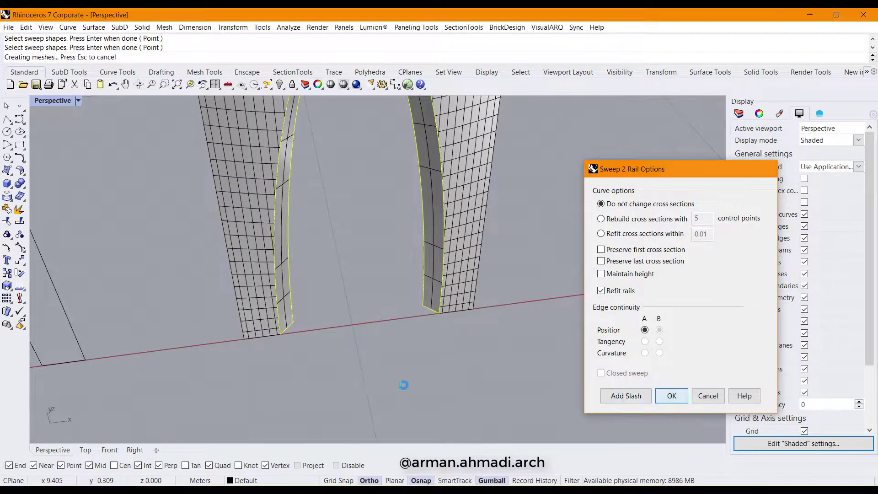
# Step: Join the patch surface with the swept semicircle and arch reveal surfaces
pyautogui.scroll(-5, 420, 385)
pyautogui.moveTo(420, 385); pyautogui.dragTo(384, 299, button='right')
pyautogui.scroll(10, 336, 183)
pyautogui.scroll(-4, 352, 183)
pyautogui.click(370, 182)
pyautogui.keyDown('shift'); pyautogui.click(357, 268); pyautogui.keyUp('shift')
pyautogui.scroll(4, 366, 307)
pyautogui.keyDown('shift'); pyautogui.click(344, 303); pyautogui.keyUp('shift')
pyautogui.scroll(-8, 364, 277)
pyautogui.hotkey('ctrl', 'j')
# Step: Duplicate the joined facade shell a short distance backward along the Y axis to give the bay depth
pyautogui.moveTo(536, 310); pyautogui.dragTo(348, 273, button='right')
pyautogui.moveTo(360, 240)
pyautogui.mouseDown(button='right')
pyautogui.moveTo(414, 224)
pyautogui.moveTo(367, 252)
pyautogui.mouseUp(button='right')
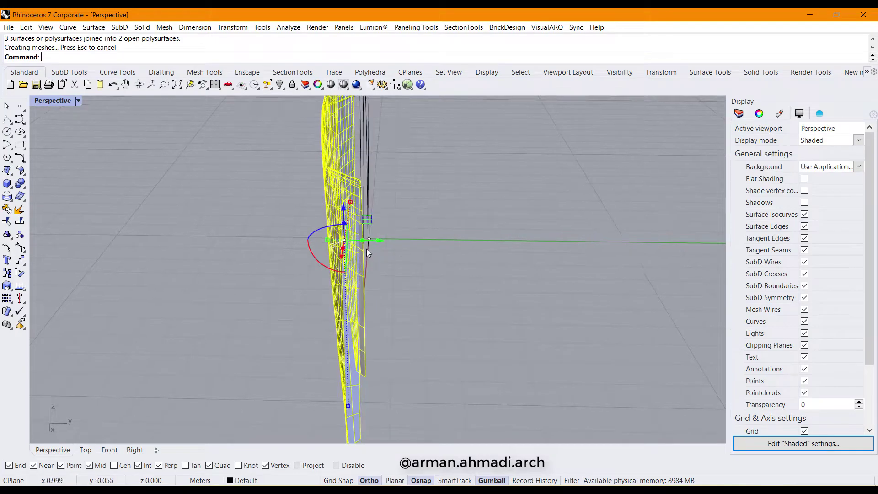
pyautogui.moveTo(366, 247); pyautogui.dragTo(381, 251)
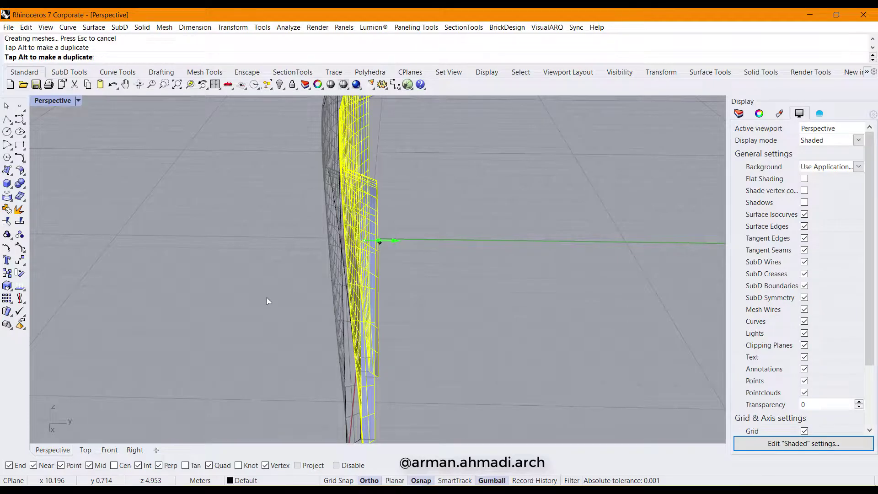
pyautogui.press('Escape')
pyautogui.moveTo(283, 298); pyautogui.dragTo(451, 378, button='right')
pyautogui.write('zs')
pyautogui.press('Return')
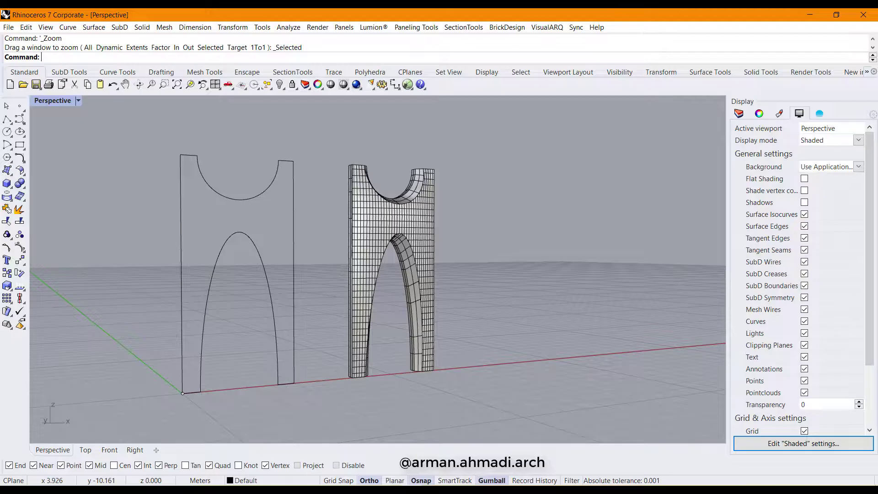
# Step: Switch to Chrome and browse the Google image results for "eslimi pattern black and white"
pyautogui.hotkey('alt', 'Tab')
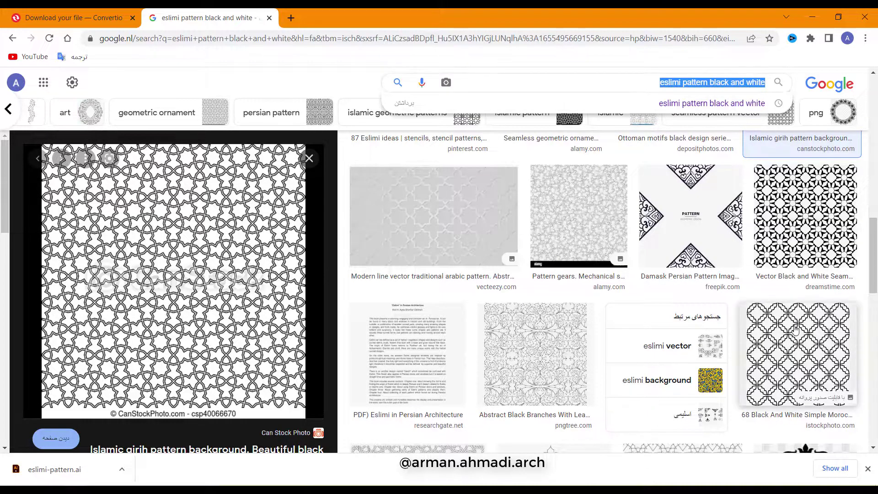
pyautogui.scroll(-6, 588, 356)
pyautogui.scroll(6, 588, 356)
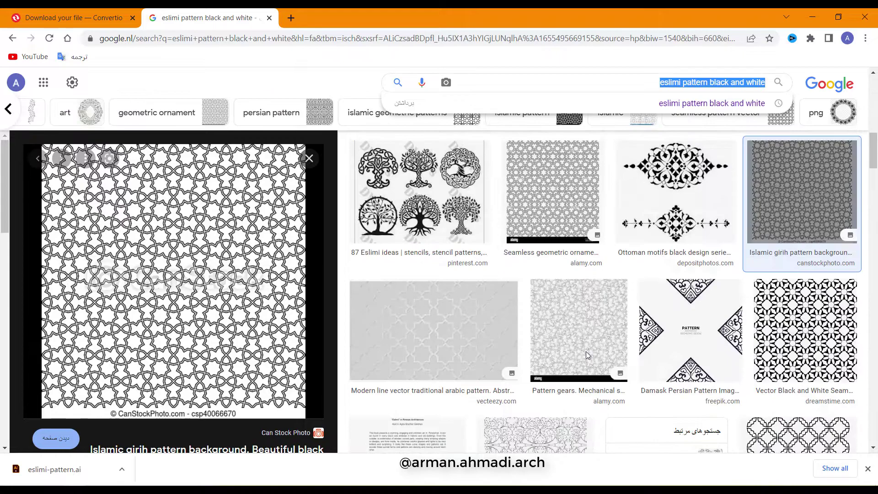
pyautogui.scroll(5, 588, 358)
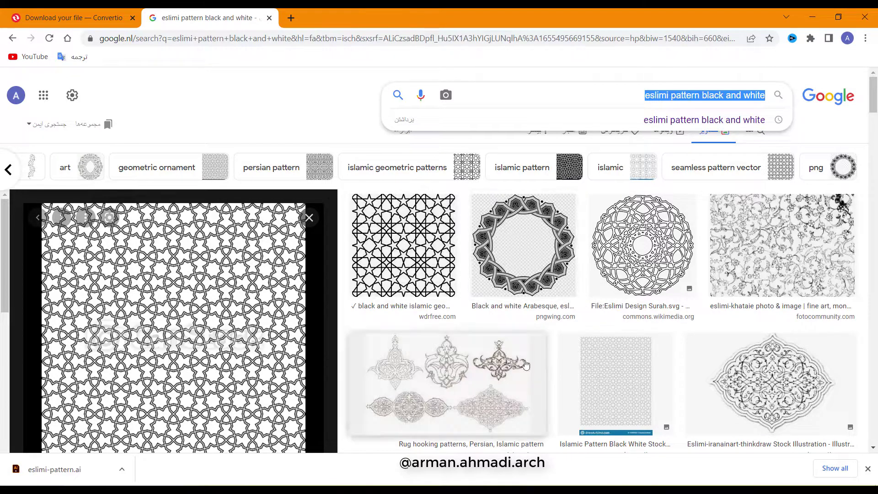
# Step: Switch to the Convertio file converter page and upload eslimi pattern.jpg from the e9 folder
pyautogui.scroll(-3, 157, 315)
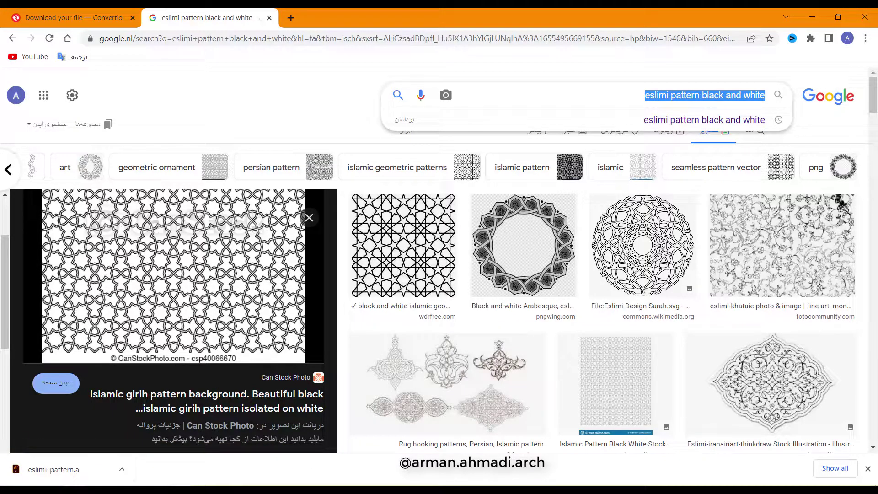
pyautogui.hotkey('alt', 'Tab')
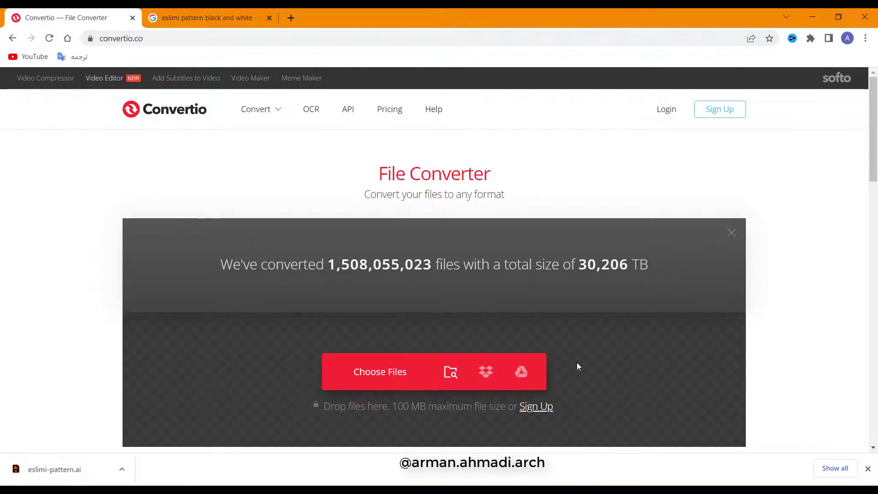
pyautogui.scroll(-6, 504, 306)
pyautogui.scroll(6, 504, 307)
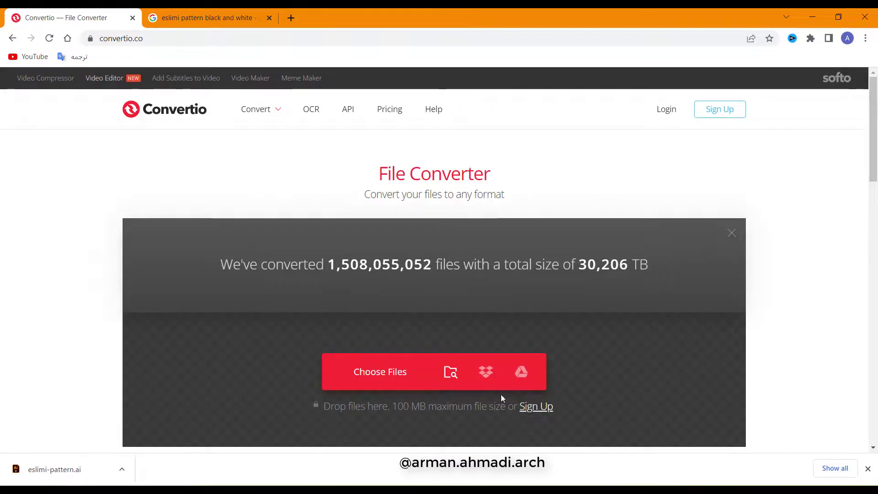
pyautogui.click(390, 377)
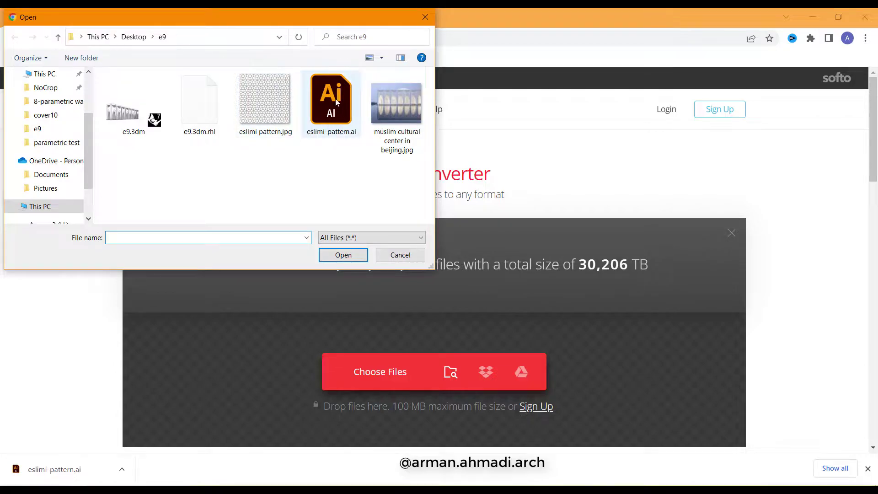
pyautogui.click(257, 91)
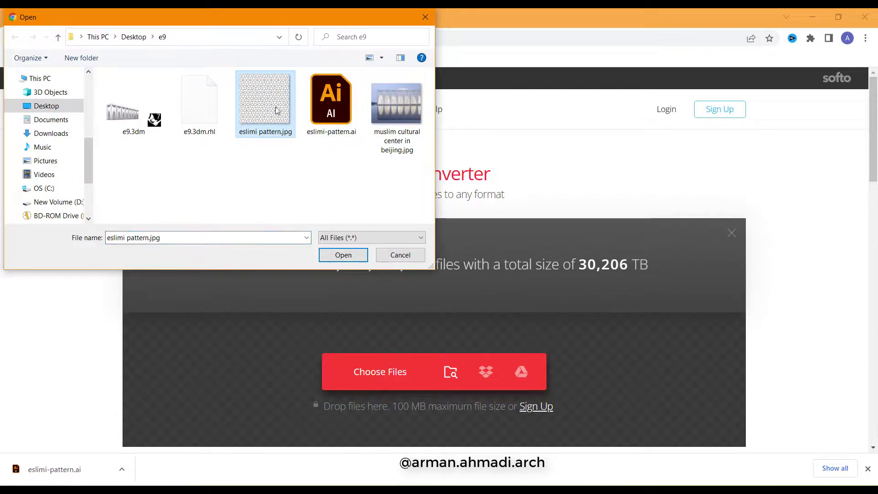
pyautogui.click(340, 259)
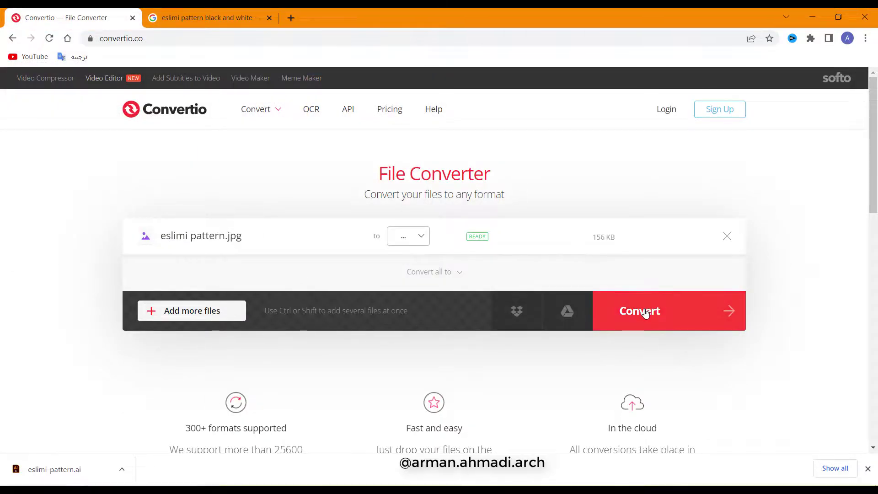
pyautogui.click(417, 243)
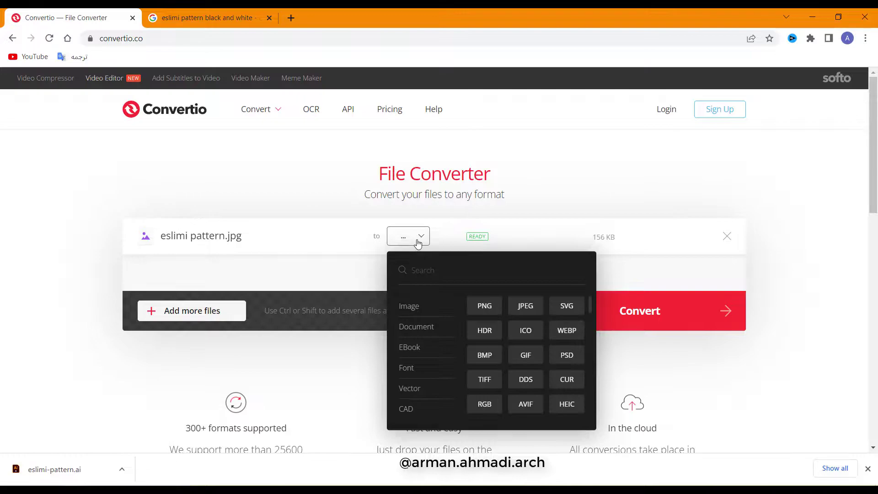
pyautogui.click(672, 375)
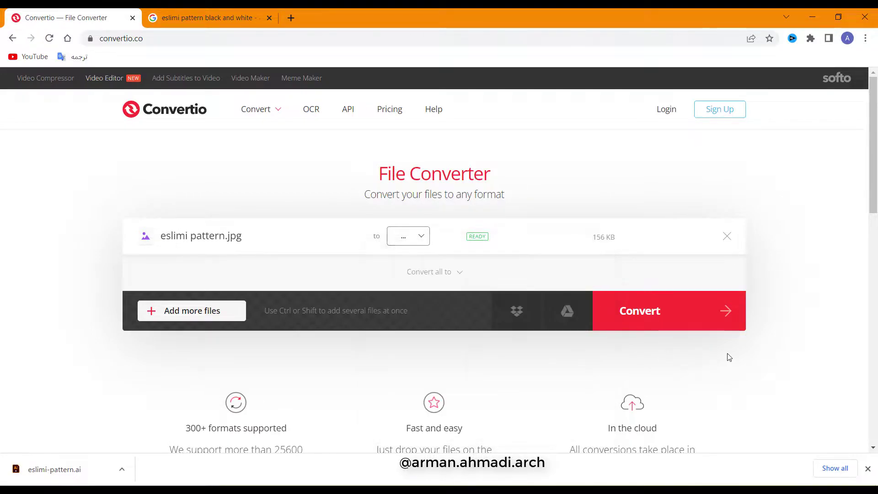
pyautogui.click(656, 310)
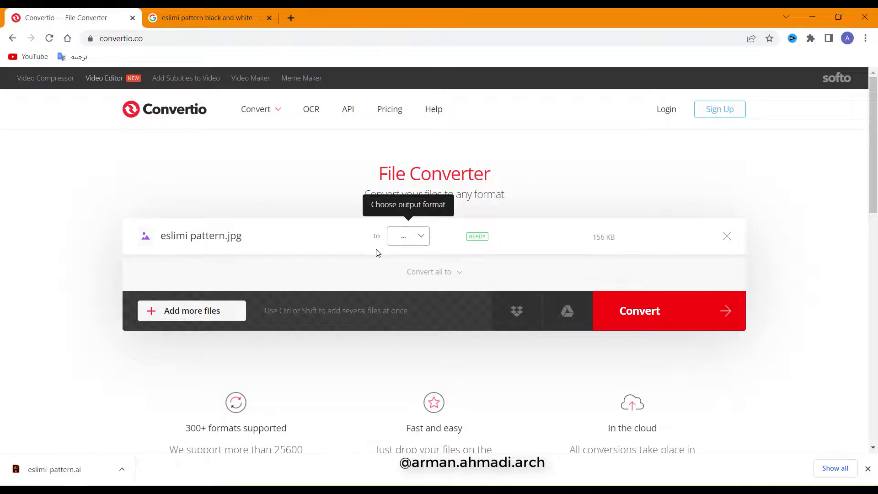
# Step: Convert eslimi pattern.jpg to the AI vector format and download the converted file
pyautogui.click(406, 240)
pyautogui.moveTo(418, 396)
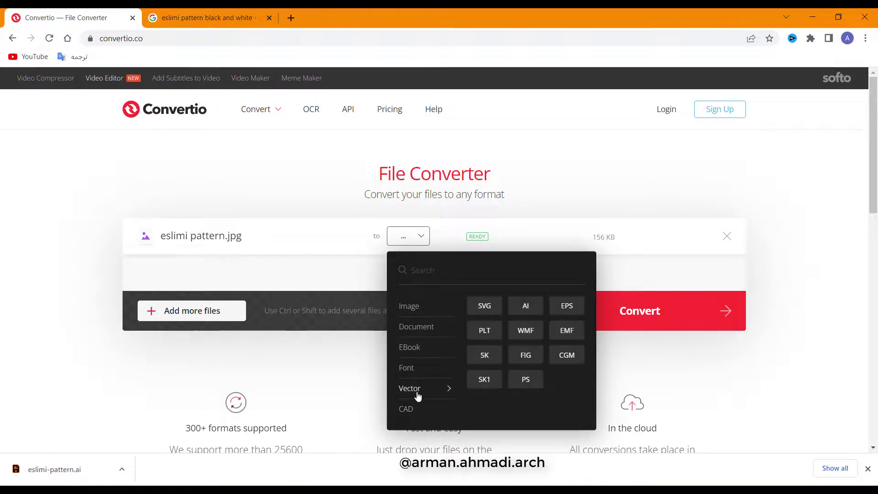
pyautogui.click(526, 305)
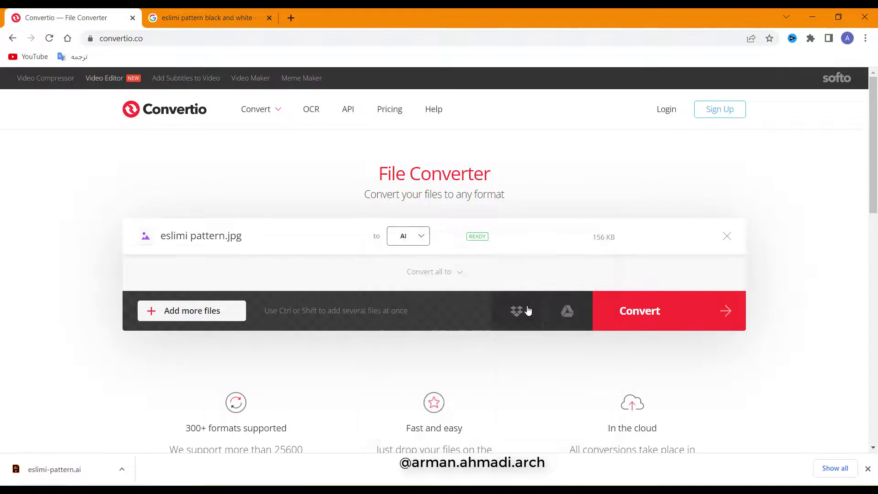
pyautogui.click(668, 313)
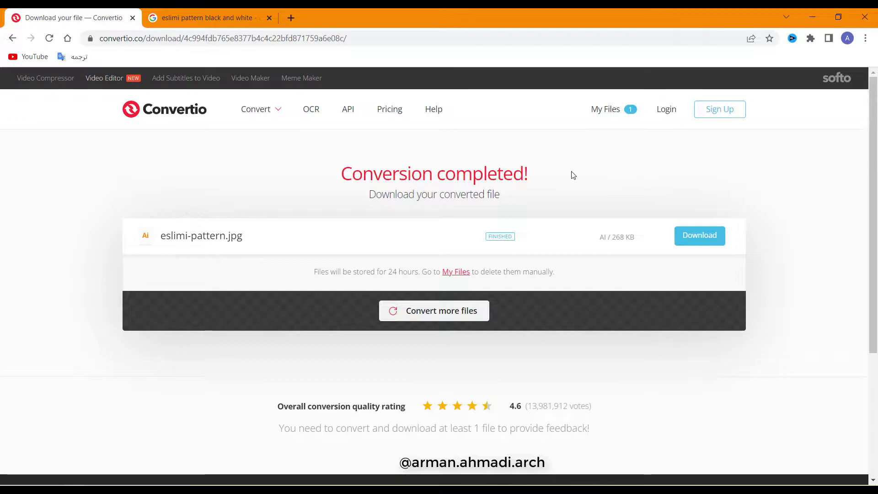
pyautogui.click(708, 240)
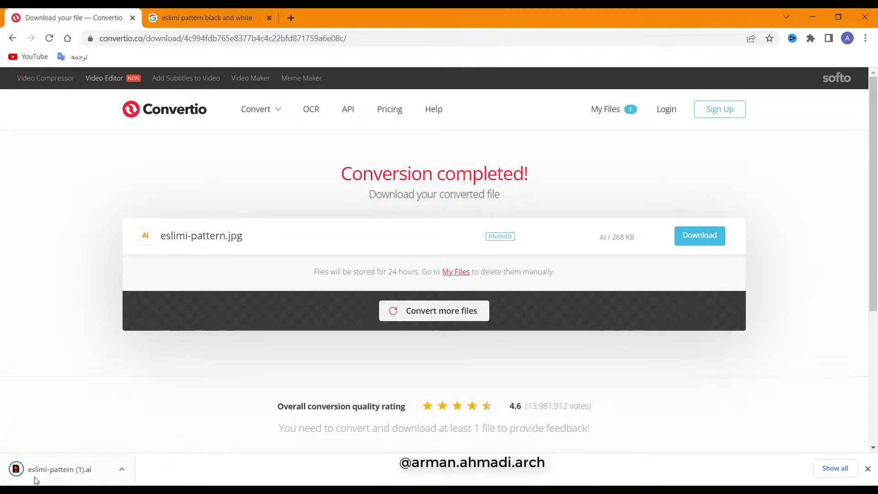
# Step: Bring eslimi-pattern.ai from the e9 folder into Rhino as an imported file, scaled to fit the default screen
pyautogui.click(812, 17)
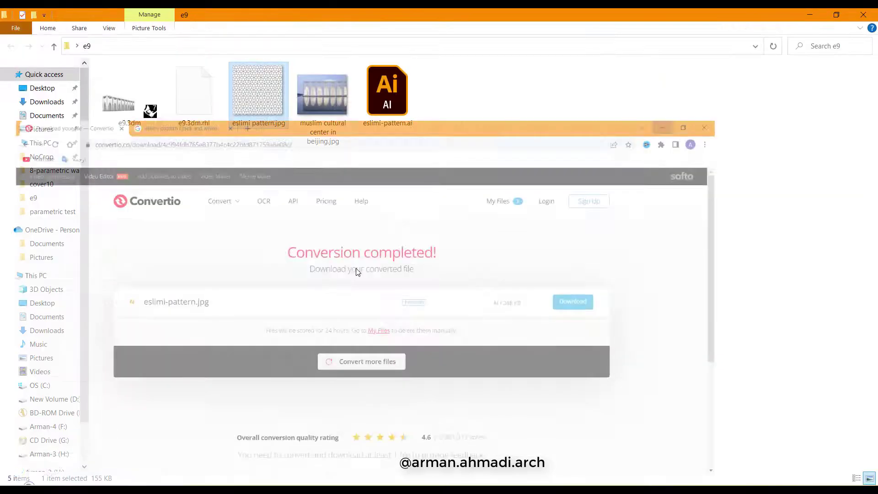
pyautogui.click(385, 117)
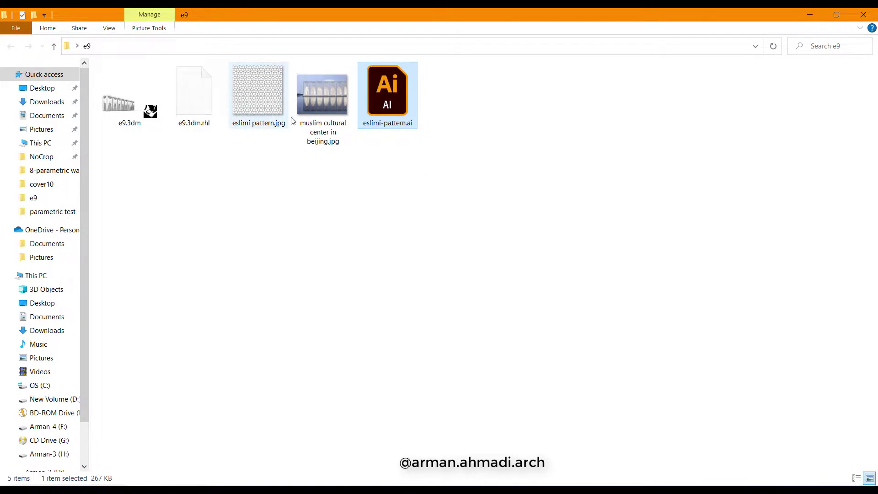
pyautogui.moveTo(397, 114); pyautogui.dragTo(361, 485)
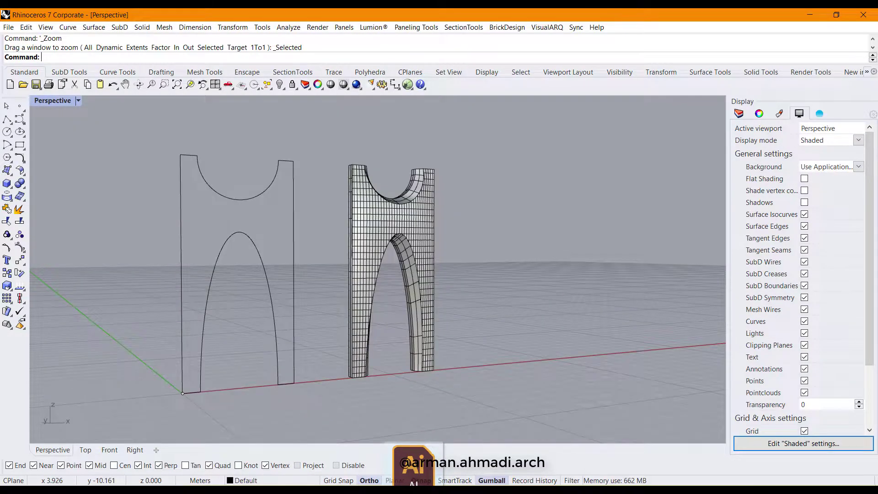
pyautogui.moveTo(414, 478); pyautogui.dragTo(487, 394)
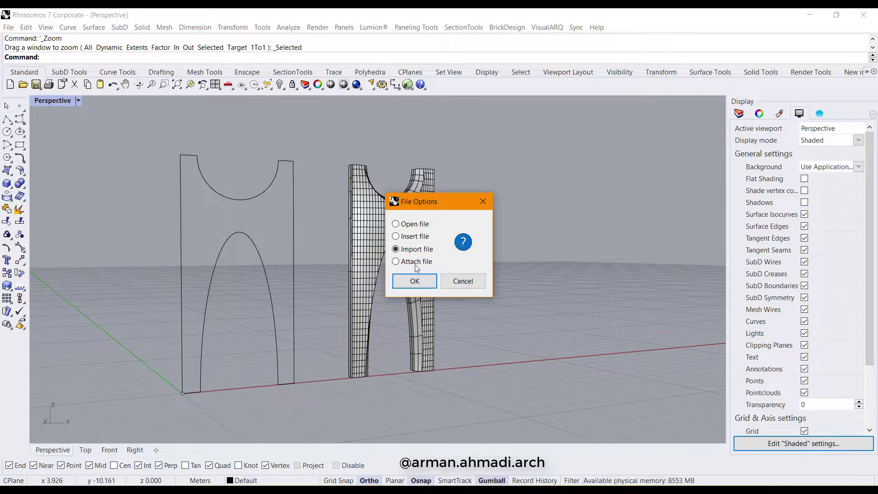
pyautogui.click(413, 281)
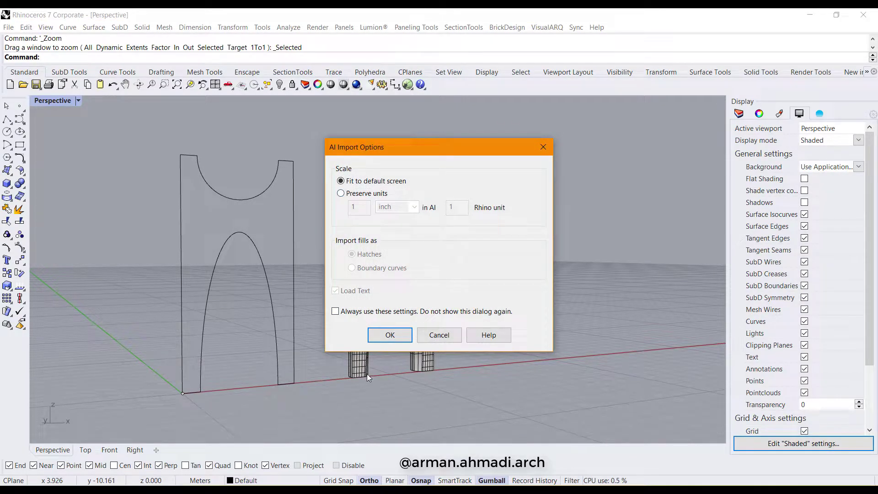
pyautogui.click(382, 338)
# Step: Move the imported pattern curves along the negative X axis until they are clear of the facade models
pyautogui.scroll(-9, 351, 241)
pyautogui.moveTo(397, 249); pyautogui.dragTo(255, 351, button='right')
pyautogui.scroll(-3, 412, 243)
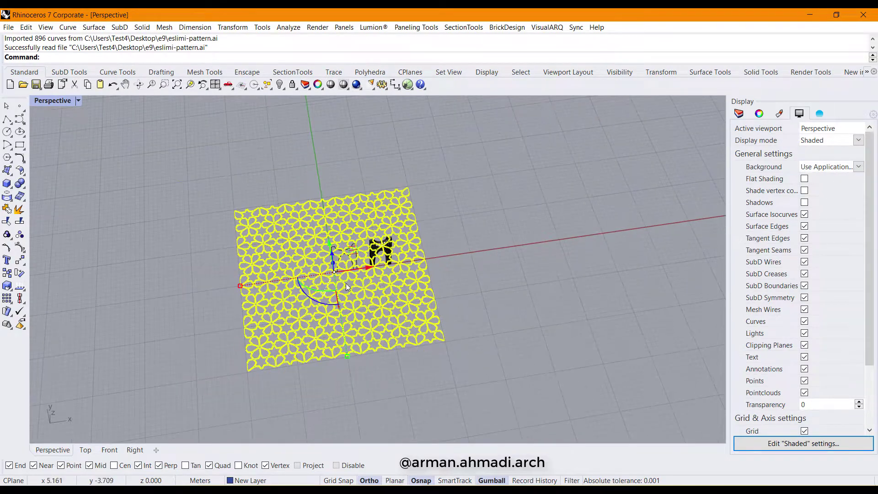
pyautogui.moveTo(367, 271); pyautogui.dragTo(244, 288)
pyautogui.click(331, 298)
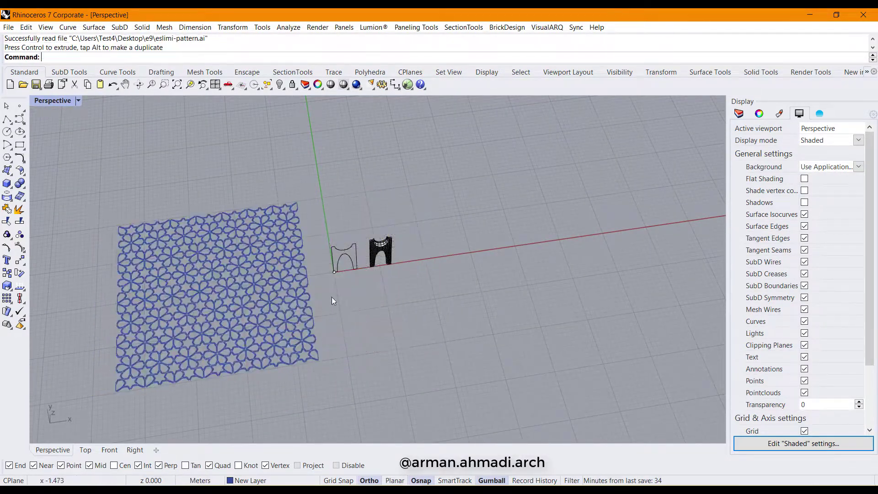
# Step: Draw a line about 2.586 m long across the arch opening, joining the midpoints of the reveal's two base edges
pyautogui.scroll(7, 183, 352)
pyautogui.moveTo(311, 321); pyautogui.dragTo(352, 286, button='right')
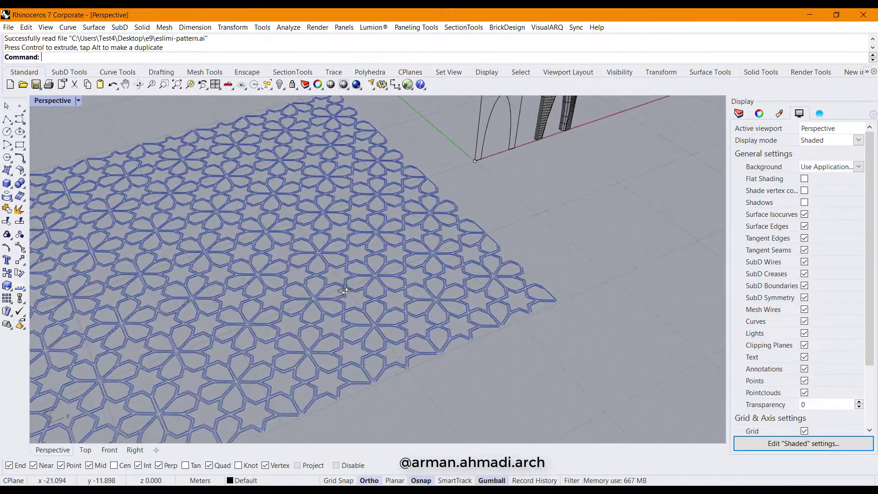
pyautogui.scroll(-4, 293, 307)
pyautogui.scroll(8, 498, 173)
pyautogui.moveTo(515, 192); pyautogui.dragTo(523, 290, button='right')
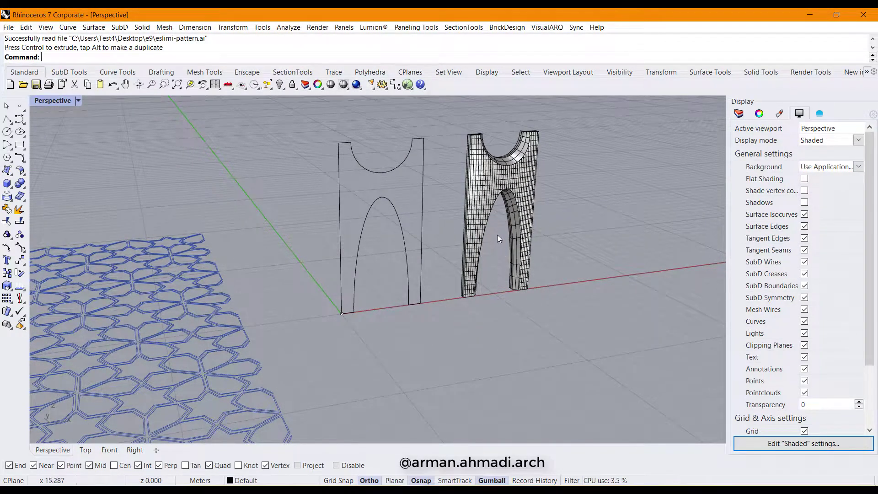
pyautogui.scroll(-3, 498, 235)
pyautogui.scroll(5, 479, 287)
pyautogui.scroll(3, 493, 244)
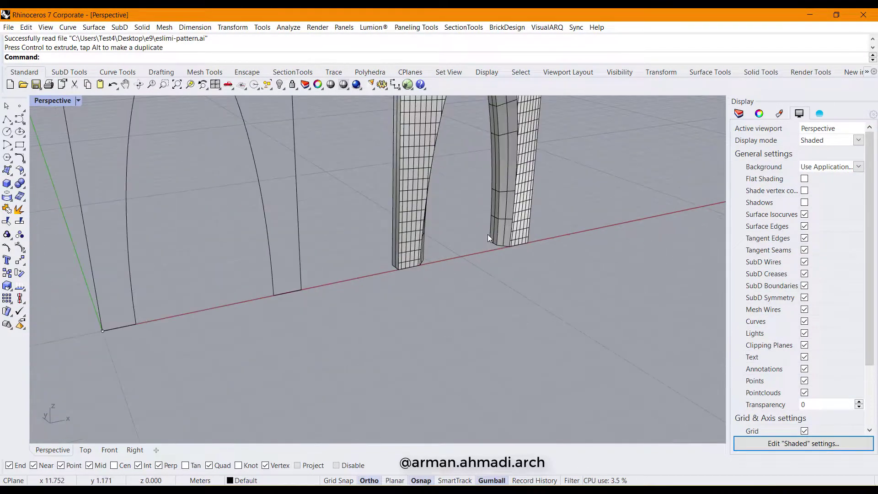
pyautogui.write('L')
pyautogui.press('Return')
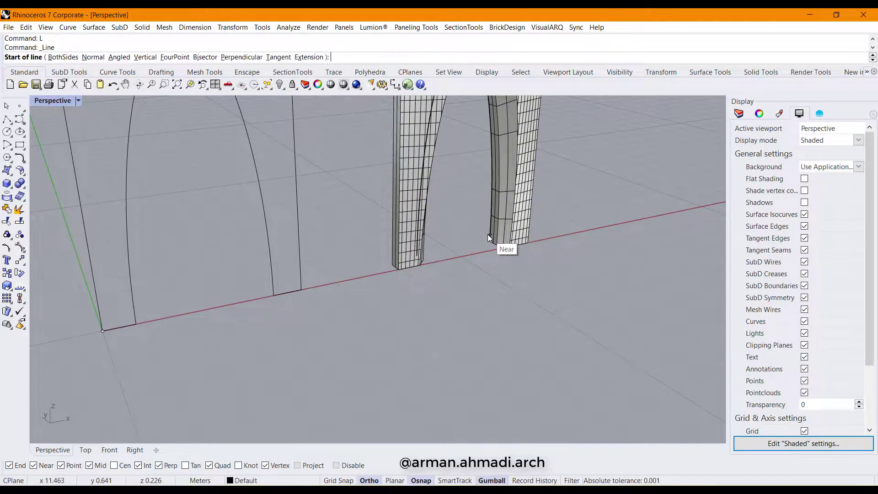
pyautogui.scroll(3, 488, 234)
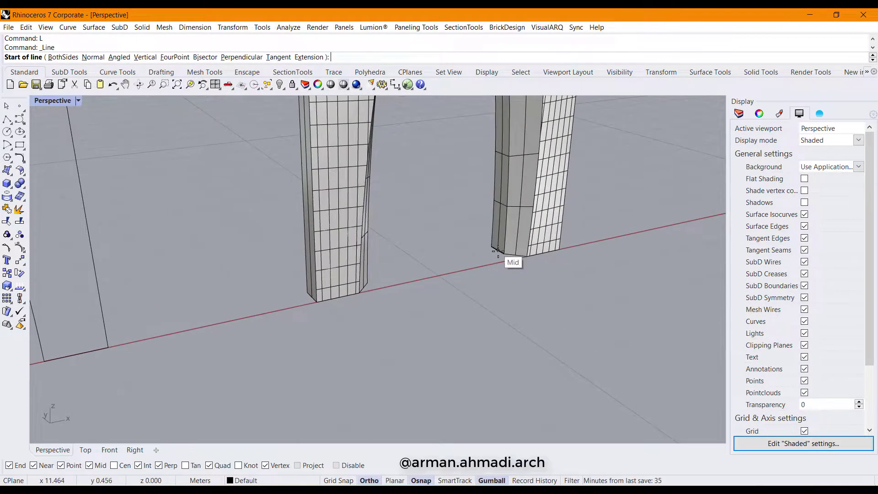
pyautogui.click(494, 249)
pyautogui.scroll(5, 470, 275)
pyautogui.scroll(-5, 422, 283)
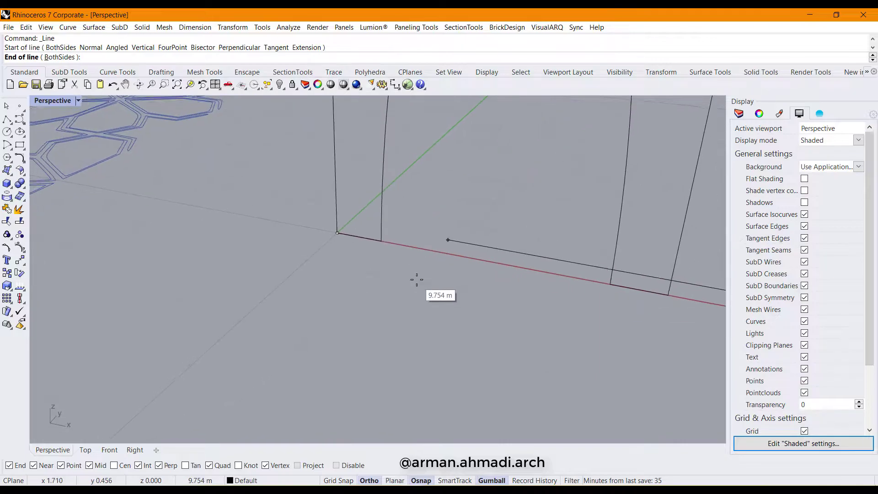
pyautogui.scroll(4, 519, 293)
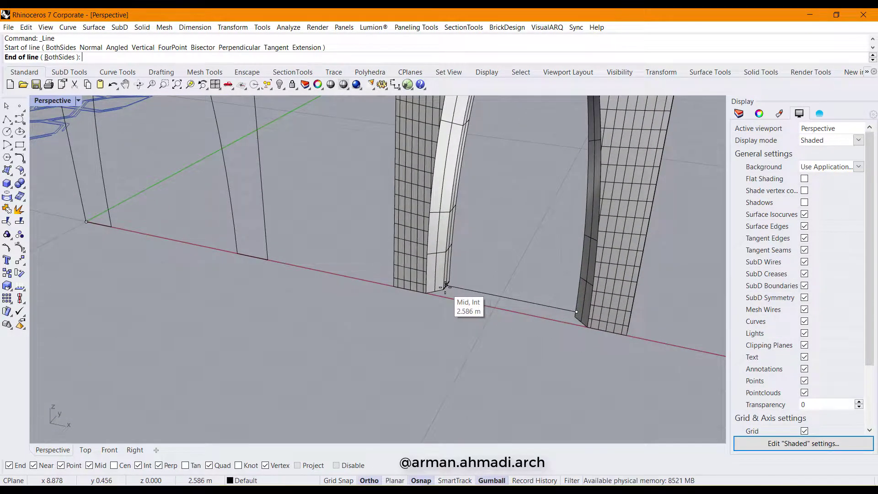
pyautogui.click(449, 283)
# Step: Extract the U-direction isocurve of the arch reveal surface that passes through the end of the base line
pyautogui.scroll(-5, 473, 308)
pyautogui.scroll(4, 401, 320)
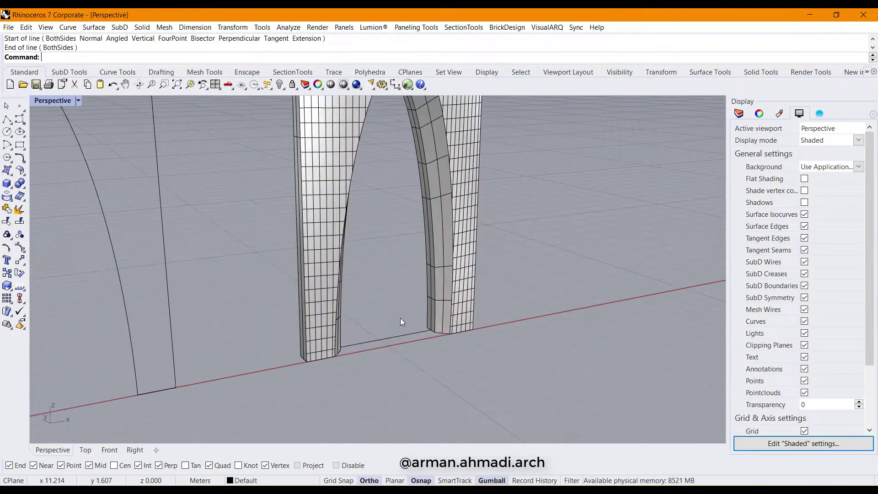
pyautogui.write('tractConnectedMeshFaces')
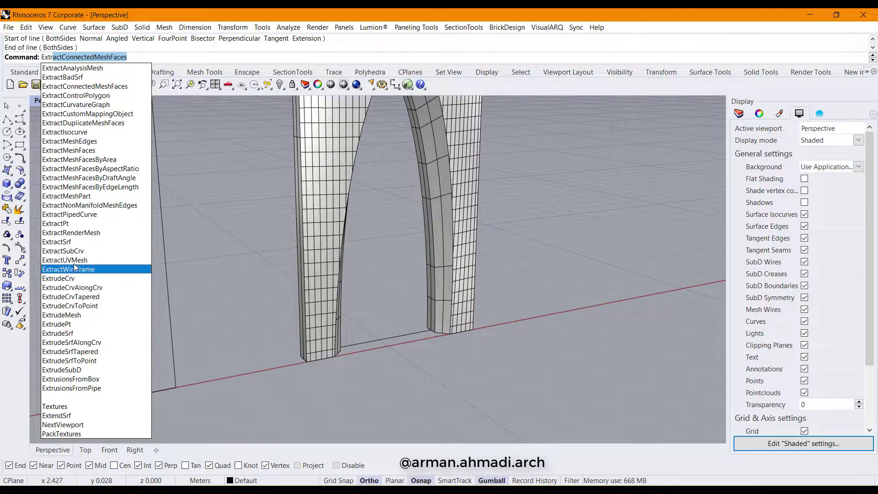
pyautogui.click(64, 132)
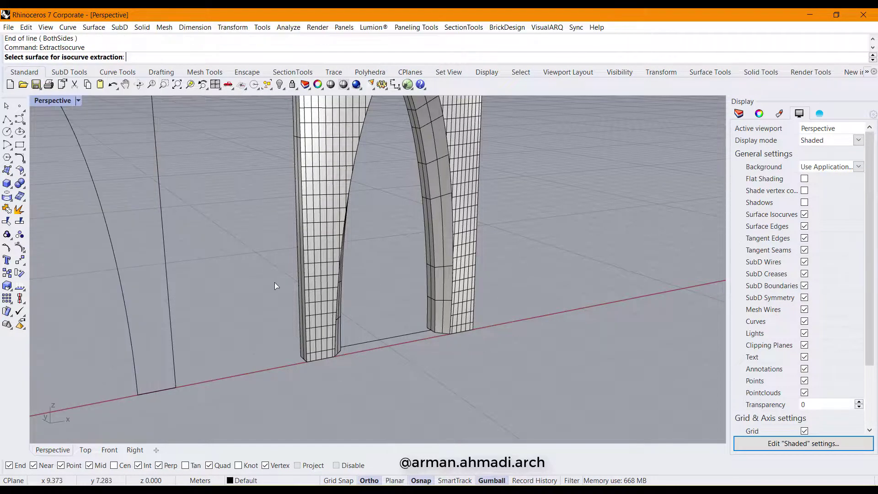
pyautogui.scroll(4, 478, 327)
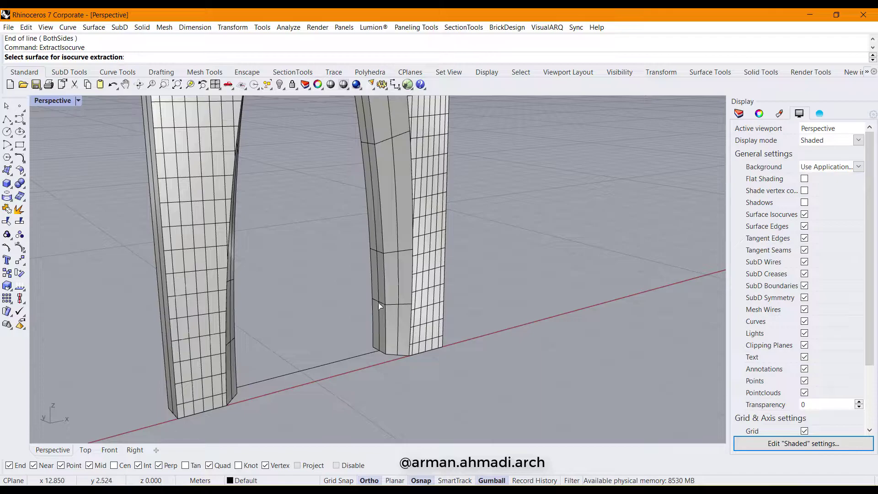
pyautogui.click(378, 303)
pyautogui.click(383, 294)
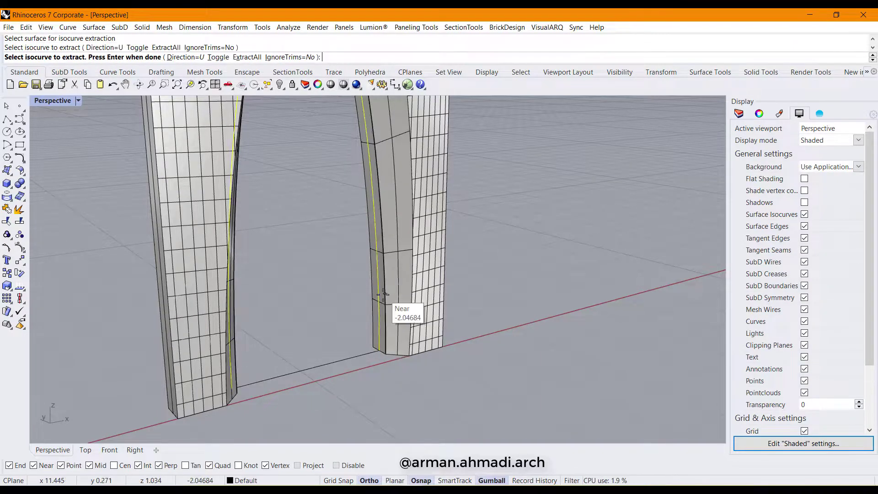
pyautogui.click(377, 352)
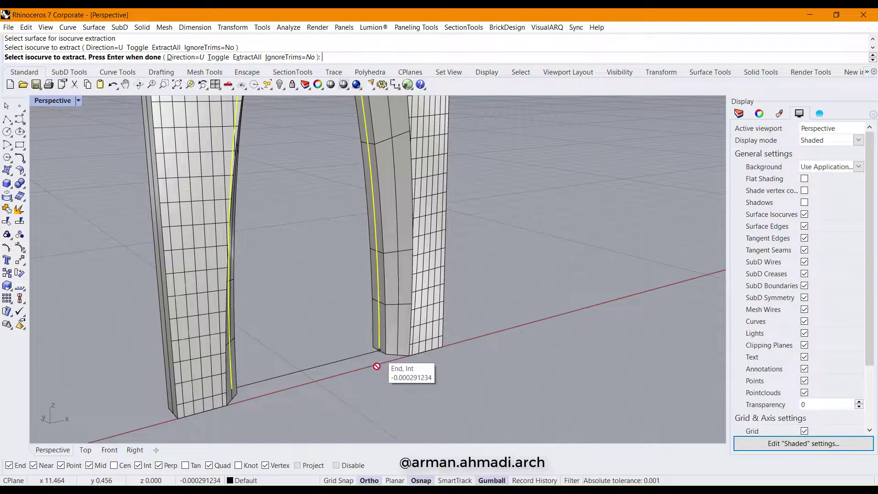
pyautogui.press('Return')
# Step: Join the extracted arch isocurve and the base line into one closed outline
pyautogui.scroll(-5, 376, 377)
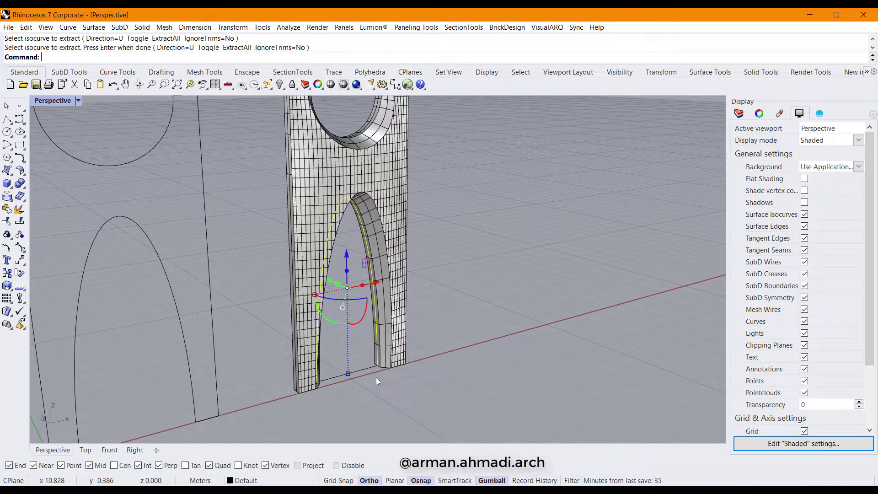
pyautogui.scroll(3, 376, 381)
pyautogui.click(350, 367)
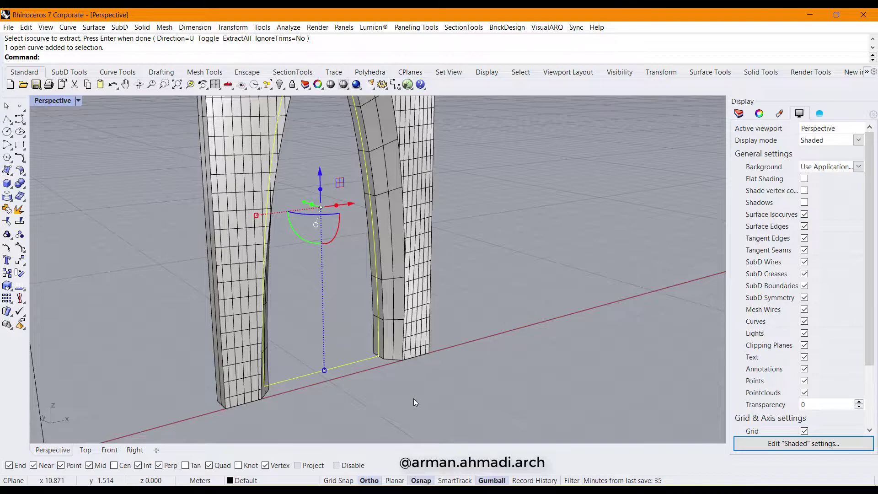
pyautogui.press('Return')
pyautogui.scroll(-5, 409, 403)
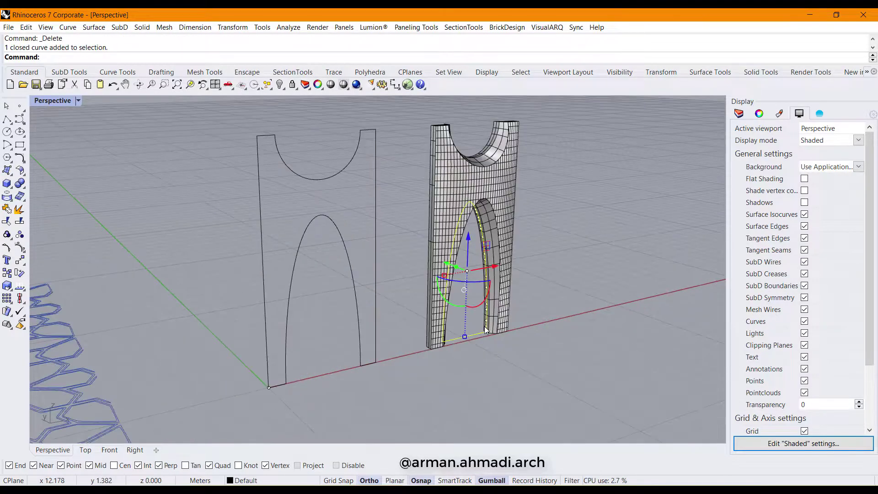
pyautogui.scroll(-4, 485, 332)
# Step: Move the closed arch outline about 14 m along the negative X axis and rotate it to lie flat on the ground plane
pyautogui.moveTo(485, 332); pyautogui.dragTo(449, 354, button='right')
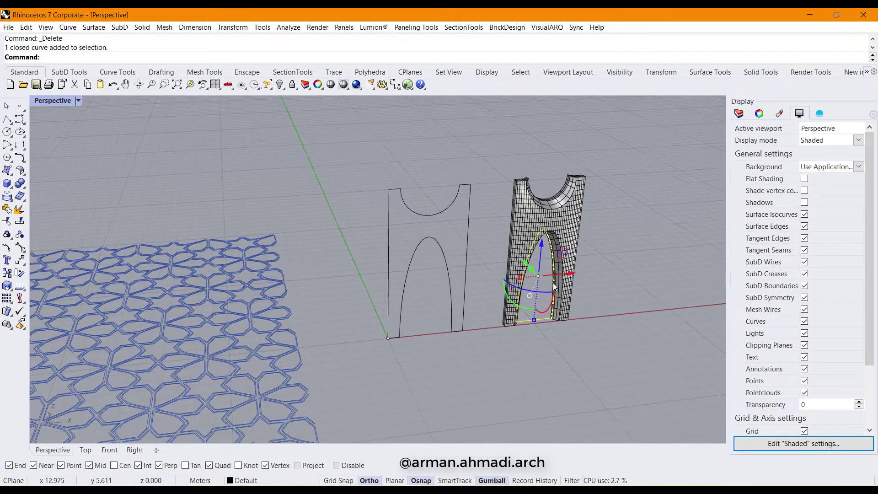
pyautogui.moveTo(572, 274); pyautogui.dragTo(364, 300)
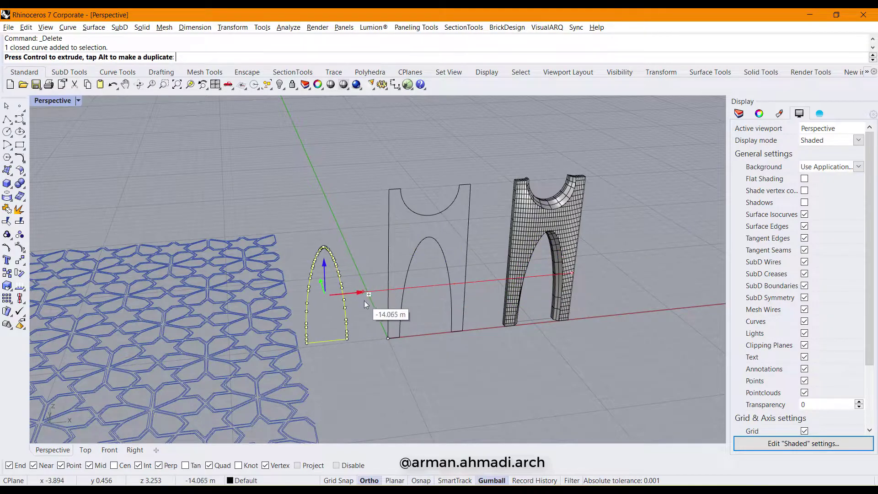
pyautogui.scroll(-5, 270, 360)
pyautogui.moveTo(271, 360); pyautogui.dragTo(401, 331, button='right')
pyautogui.scroll(3, 401, 330)
pyautogui.moveTo(350, 254); pyautogui.dragTo(361, 227)
pyautogui.moveTo(471, 277); pyautogui.dragTo(405, 284, button='right')
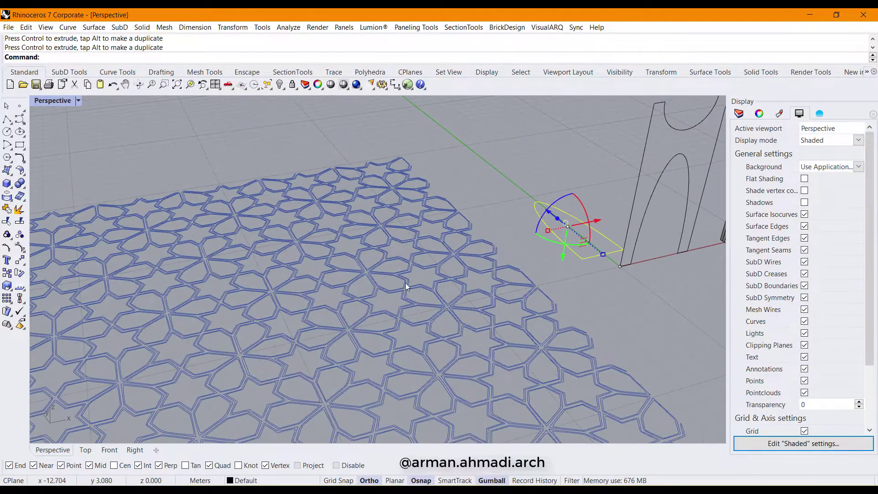
# Step: Move the flat arch outline from its base corner to the origin, and shift it along the negative X axis over the pattern
pyautogui.write('m')
pyautogui.press('Return')
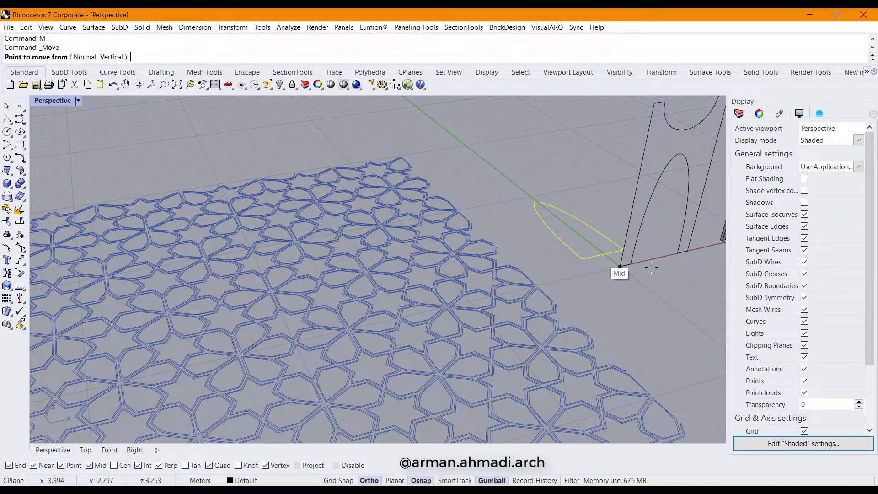
pyautogui.click(623, 250)
pyautogui.click(620, 283)
pyautogui.scroll(-2, 613, 306)
pyautogui.scroll(-4, 603, 304)
pyautogui.moveTo(647, 320); pyautogui.dragTo(425, 353, button='right')
pyautogui.moveTo(473, 283); pyautogui.dragTo(368, 290)
pyautogui.moveTo(324, 348); pyautogui.dragTo(322, 338, button='right')
# Step: Select all the eslimi pattern curves without the arch outline and group them
pyautogui.click(315, 367)
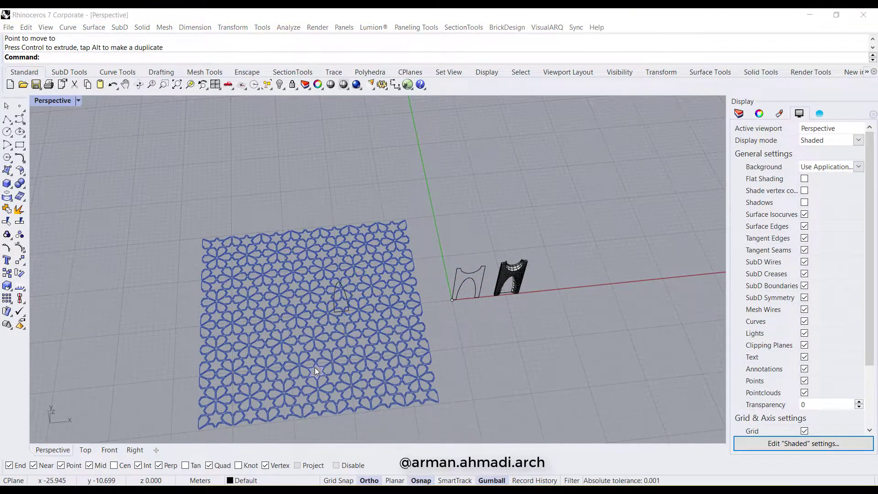
pyautogui.click(315, 366)
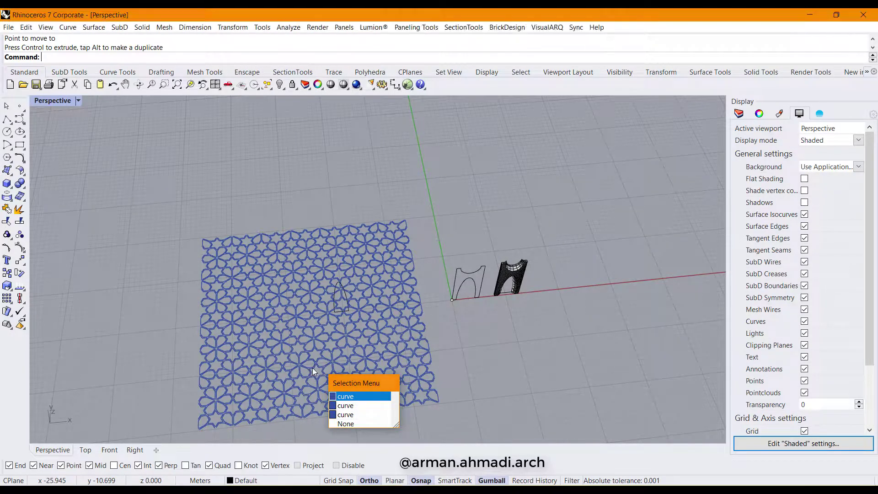
pyautogui.moveTo(448, 372); pyautogui.dragTo(431, 202, button='right')
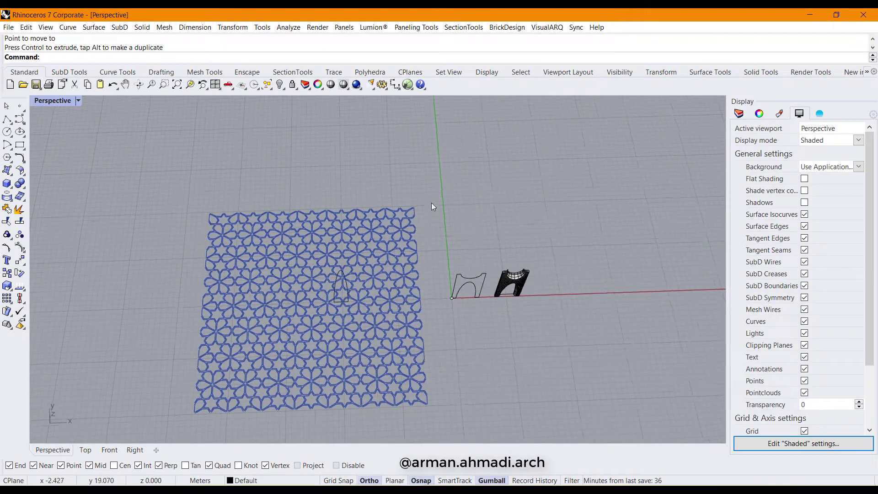
pyautogui.moveTo(162, 424); pyautogui.dragTo(163, 425)
pyautogui.scroll(6, 280, 357)
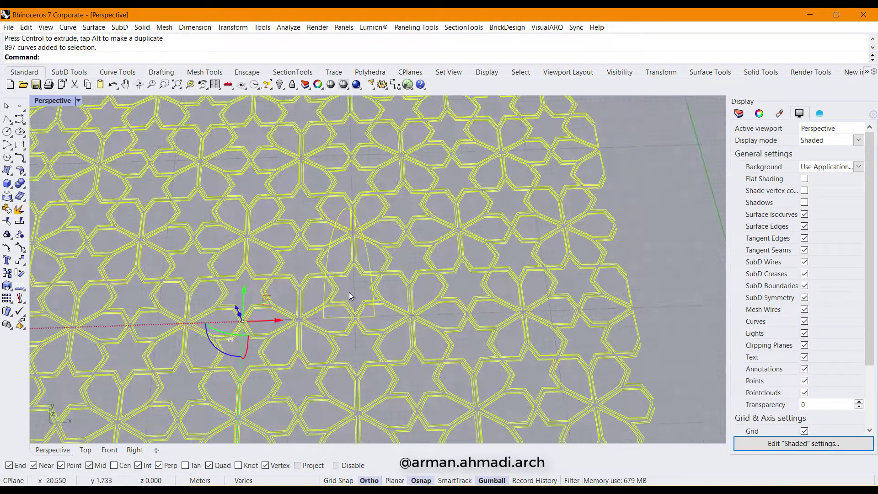
pyautogui.keyDown('ctrl'); pyautogui.click(385, 236); pyautogui.keyUp('ctrl')
pyautogui.scroll(-8, 385, 237)
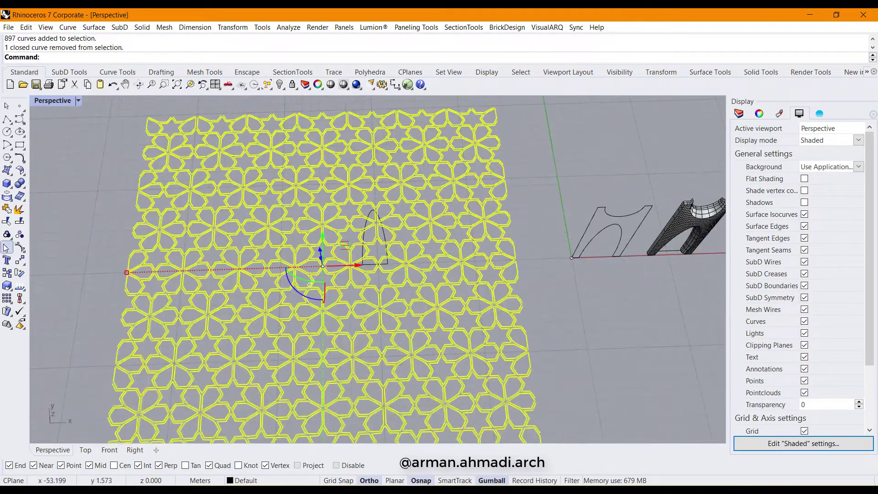
pyautogui.hotkey('ctrl', 'g')
pyautogui.scroll(3, 370, 266)
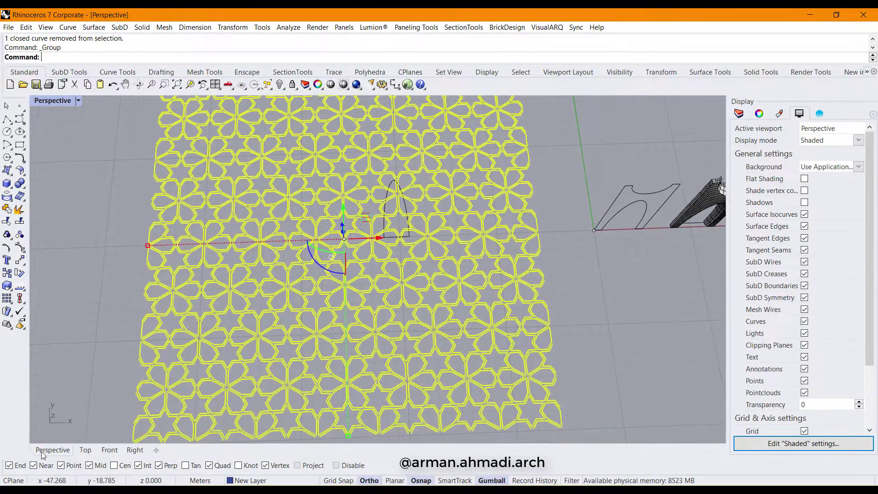
# Step: In the Top view, scale the pattern group down uniformly and move it over the arch outline so it covers the whole arch
pyautogui.click(85, 450)
pyautogui.scroll(-2, 410, 315)
pyautogui.moveTo(303, 332); pyautogui.dragTo(382, 320, button='right')
pyautogui.scroll(6, 372, 261)
pyautogui.scroll(-6, 374, 261)
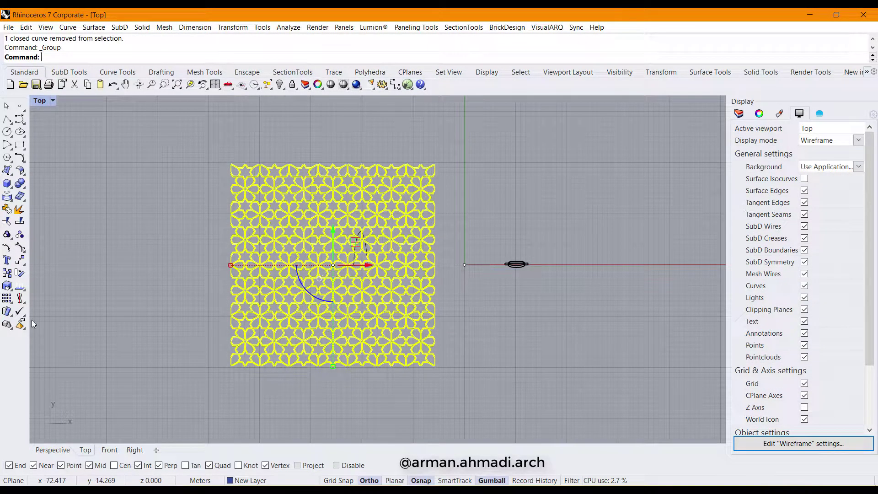
pyautogui.scroll(1, 236, 380)
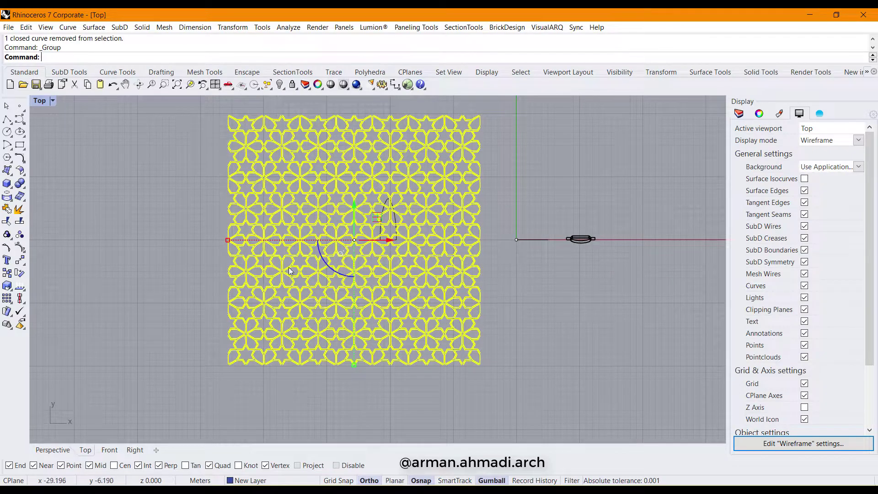
pyautogui.moveTo(229, 242); pyautogui.dragTo(328, 256)
pyautogui.scroll(5, 422, 257)
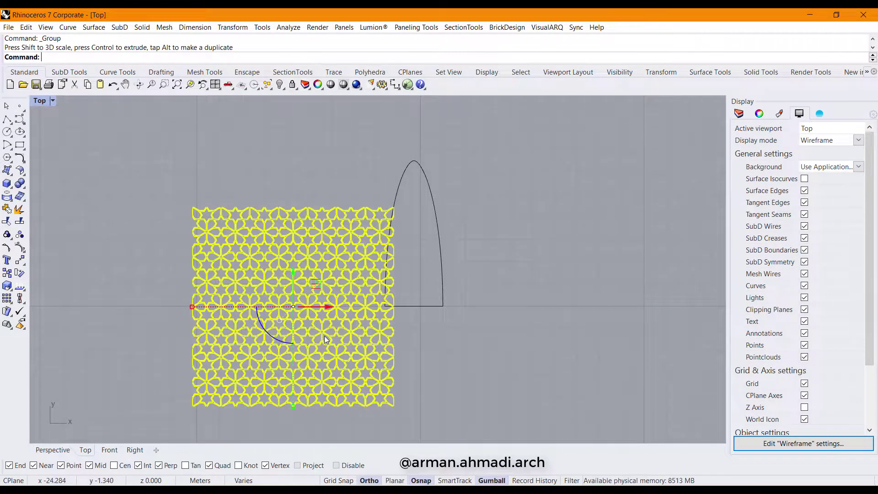
pyautogui.moveTo(317, 285); pyautogui.dragTo(439, 228)
pyautogui.scroll(3, 439, 229)
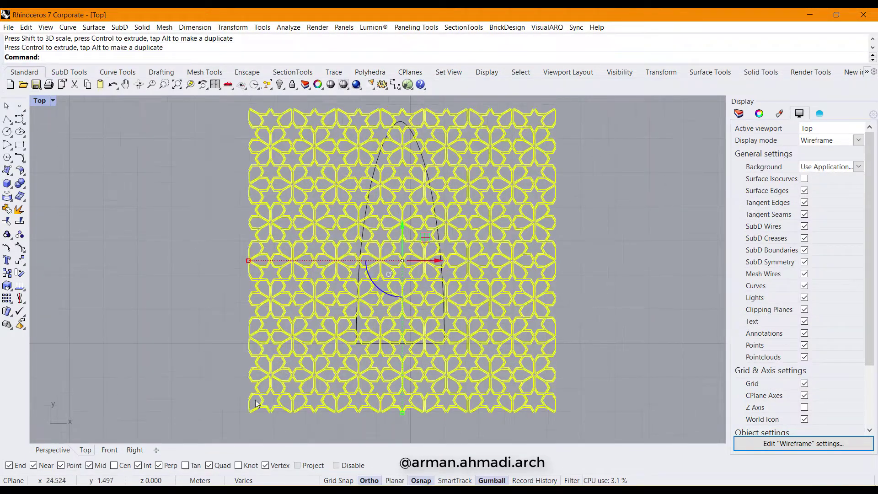
# Step: Fine-tune the pattern group's scale and position so its motifs sit centred within the arch outline
pyautogui.keyDown('shift'); pyautogui.moveTo(402, 412); pyautogui.dragTo(402, 400); pyautogui.keyUp('shift')
pyautogui.moveTo(440, 251); pyautogui.dragTo(419, 273, button='right')
pyautogui.moveTo(380, 256); pyautogui.dragTo(391, 246)
pyautogui.keyDown('shift'); pyautogui.moveTo(381, 412); pyautogui.dragTo(382, 377); pyautogui.keyUp('shift')
pyautogui.moveTo(381, 377); pyautogui.dragTo(373, 392, button='right')
pyautogui.keyDown('shift'); pyautogui.moveTo(374, 392); pyautogui.dragTo(374, 402); pyautogui.keyUp('shift')
pyautogui.moveTo(396, 268); pyautogui.dragTo(397, 249)
pyautogui.press('Escape')
pyautogui.scroll(8, 421, 349)
pyautogui.scroll(-8, 432, 333)
# Step: Examine the trimmed pattern inside the arch, checking the pattern group and the closed outline as separate selections
pyautogui.moveTo(440, 352); pyautogui.dragTo(470, 346, button='right')
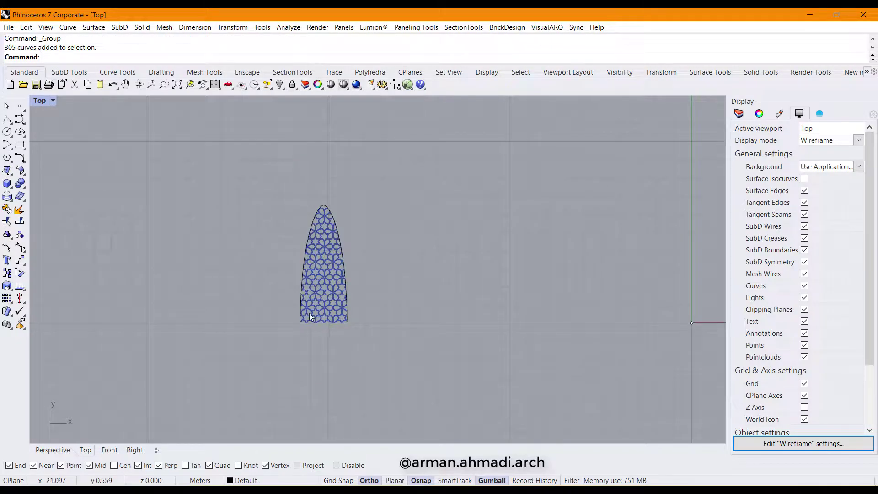
pyautogui.scroll(3, 309, 313)
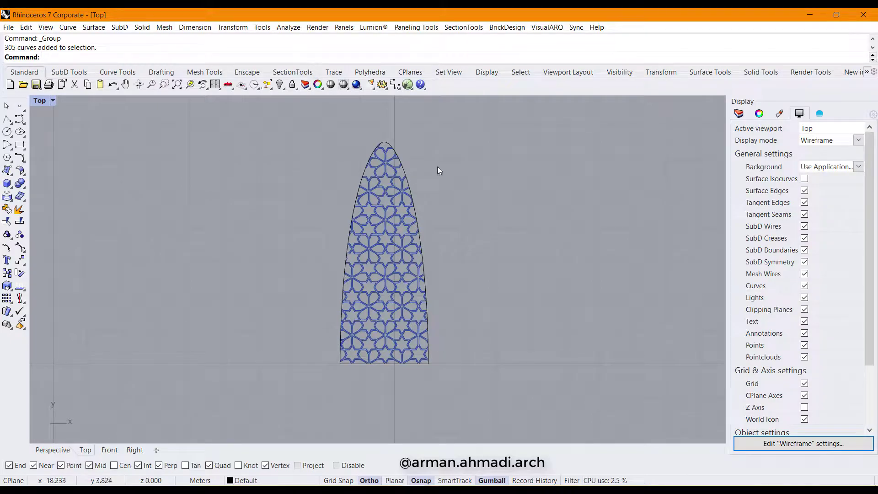
pyautogui.click(398, 288)
pyautogui.press('Escape')
pyautogui.scroll(3, 370, 163)
pyautogui.click(369, 173)
pyautogui.scroll(-3, 394, 204)
pyautogui.moveTo(543, 311); pyautogui.dragTo(539, 312, button='right')
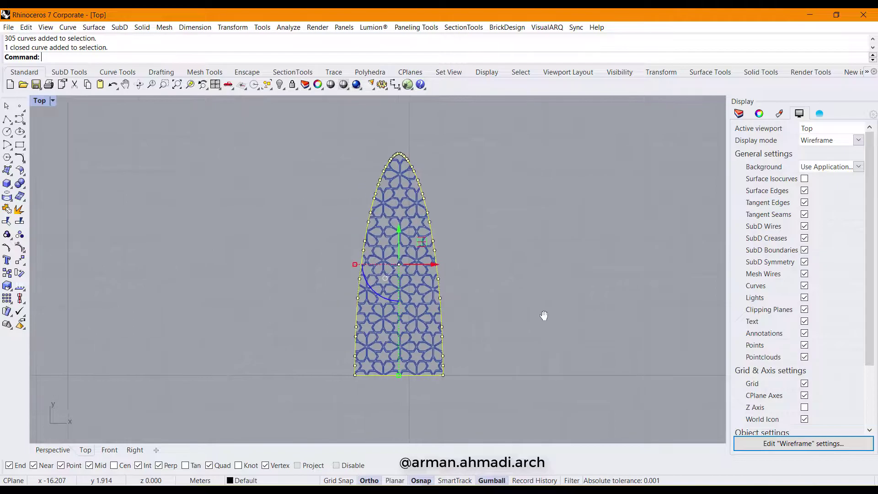
pyautogui.scroll(-3, 339, 353)
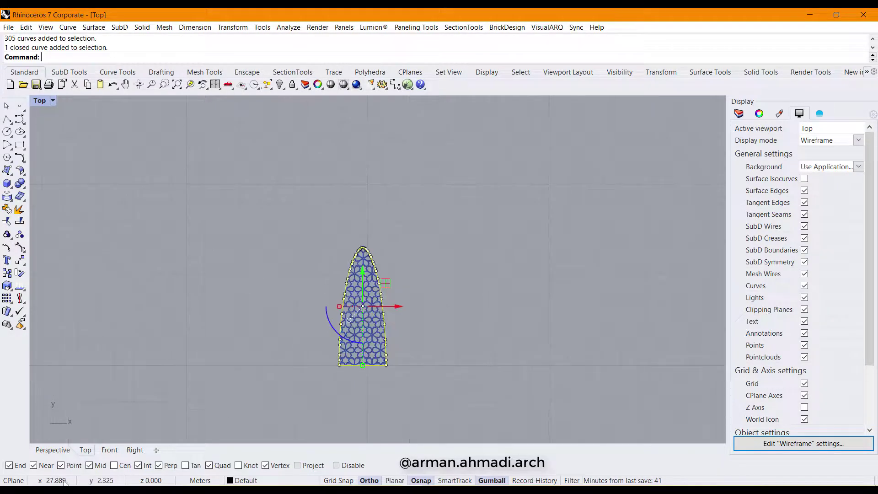
# Step: In the Perspective view, select the trimmed pattern with its arch outline and rotate both upright, parallel to the facade
pyautogui.click(46, 450)
pyautogui.moveTo(284, 366); pyautogui.dragTo(364, 319, button='right')
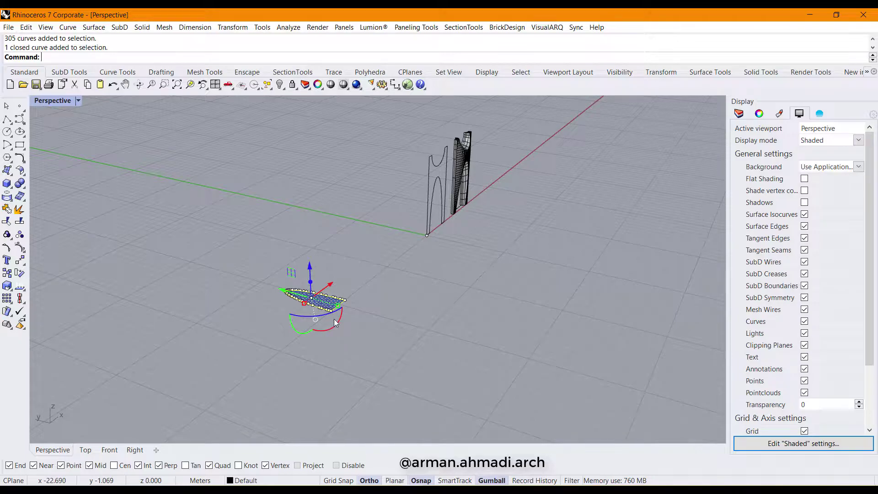
pyautogui.moveTo(391, 323); pyautogui.dragTo(444, 367, button='right')
pyautogui.moveTo(545, 388); pyautogui.dragTo(161, 180)
pyautogui.moveTo(321, 295); pyautogui.dragTo(350, 323, button='right')
pyautogui.moveTo(375, 301); pyautogui.dragTo(349, 337)
pyautogui.moveTo(350, 336); pyautogui.dragTo(215, 334, button='right')
# Step: Move the upright pattern and outline from their lower corner to the base of the arch reveal, filling the opening
pyautogui.write('M')
pyautogui.press('Return')
pyautogui.scroll(5, 170, 377)
pyautogui.scroll(3, 147, 281)
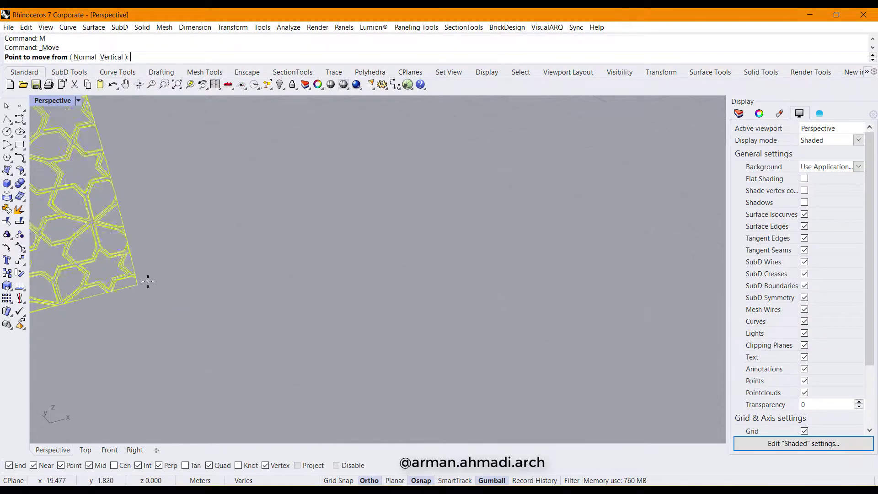
pyautogui.click(131, 288)
pyautogui.scroll(-5, 134, 288)
pyautogui.scroll(-3, 135, 288)
pyautogui.scroll(6, 417, 247)
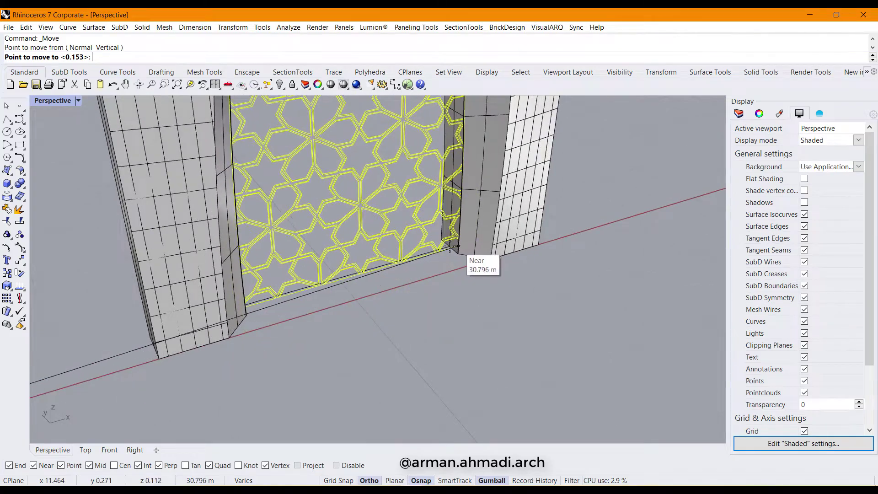
pyautogui.click(444, 246)
pyautogui.scroll(-2, 388, 348)
pyautogui.click(388, 348)
# Step: Select the grouped pattern curves inside the arch opening
pyautogui.scroll(-4, 375, 324)
pyautogui.scroll(3, 374, 324)
pyautogui.click(425, 286)
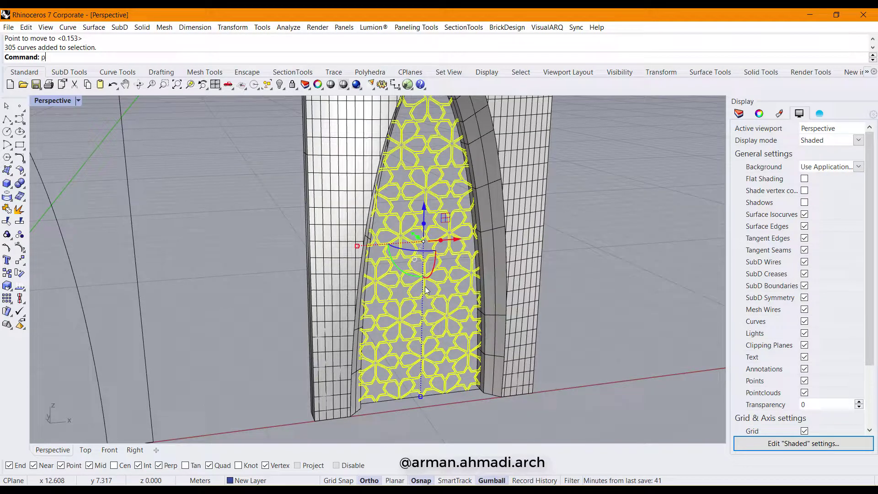
pyautogui.press('BackSpace')
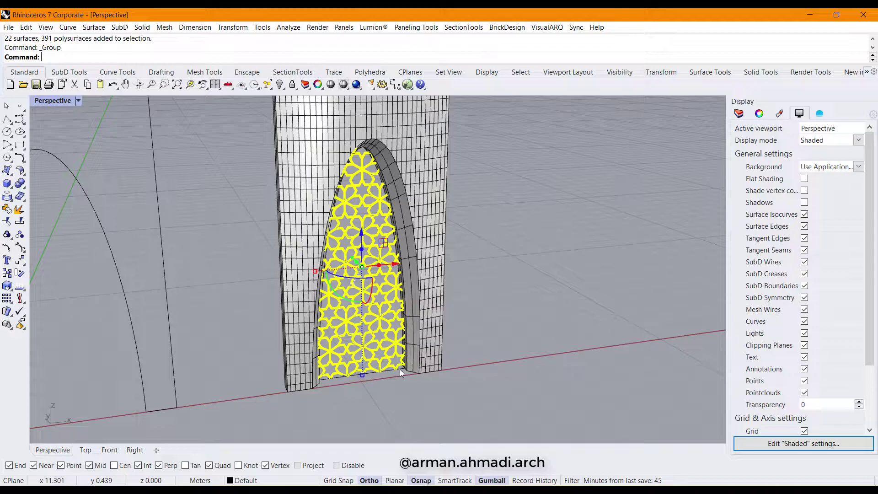
# Step: Turn the solid pattern group into a block named "pattern", with its base point at the arch reveal's base corner
pyautogui.write('Block')
pyautogui.press('Return')
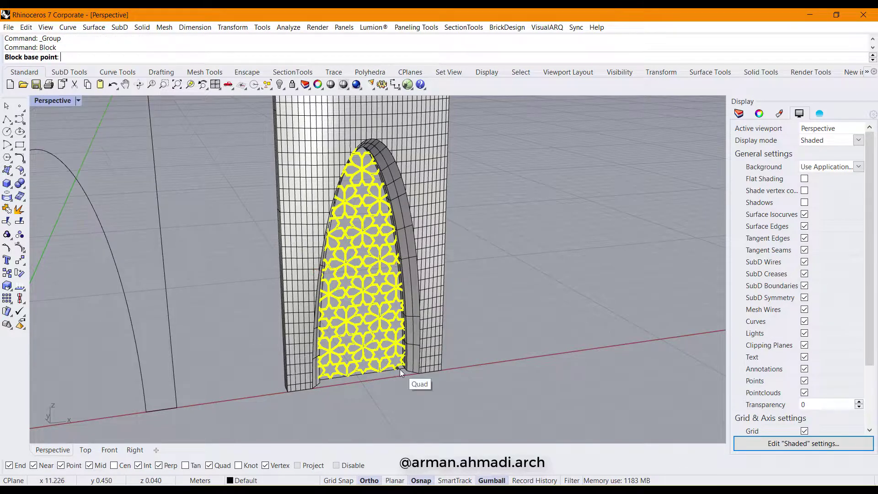
pyautogui.scroll(8, 400, 372)
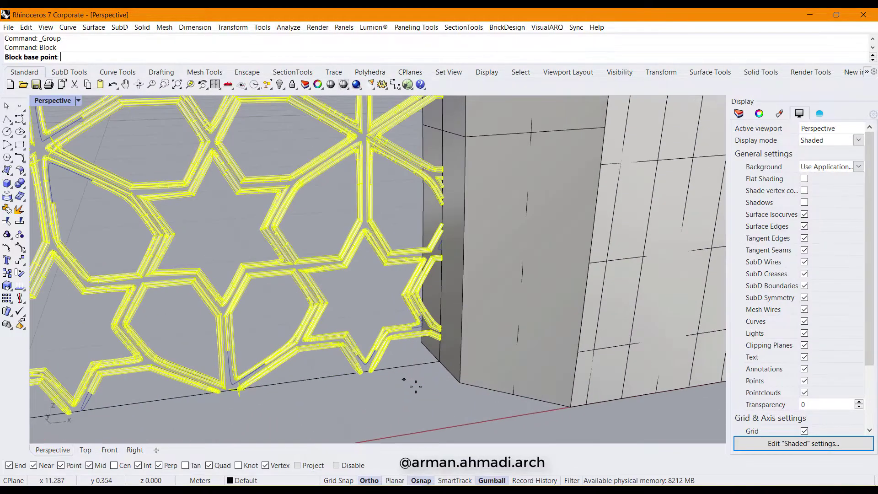
pyautogui.click(462, 383)
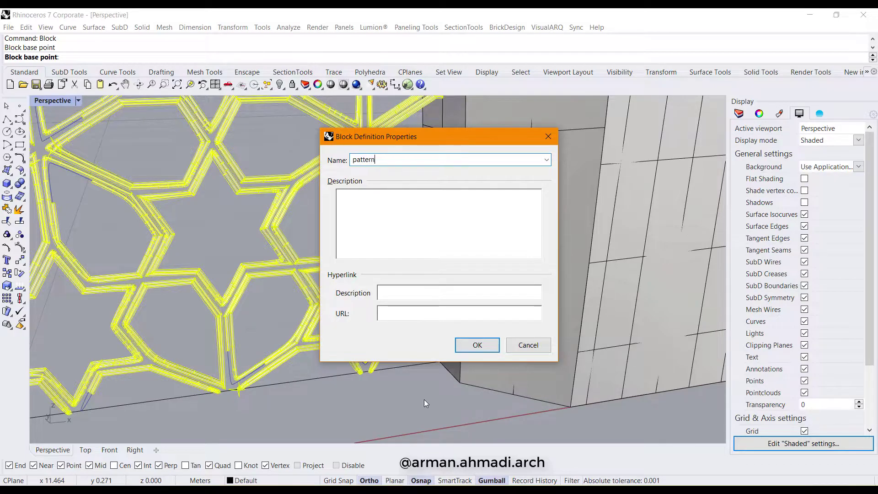
pyautogui.press('Escape')
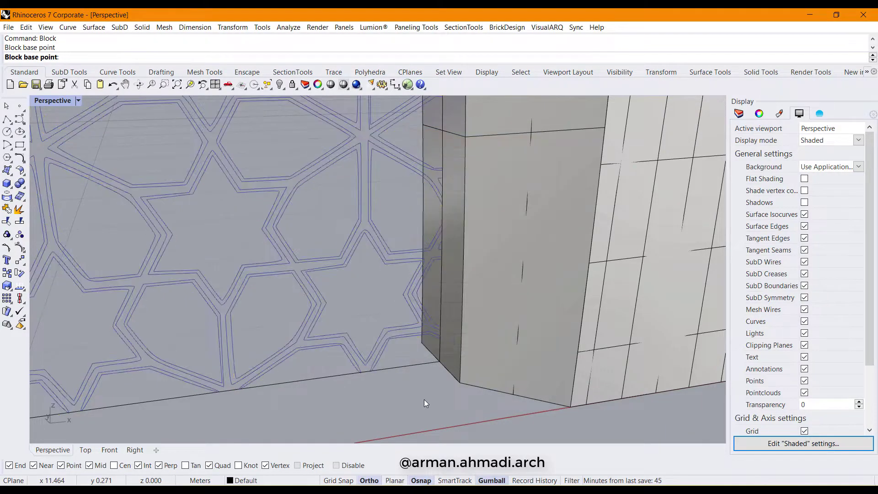
pyautogui.scroll(-4, 366, 355)
pyautogui.scroll(-15, 356, 356)
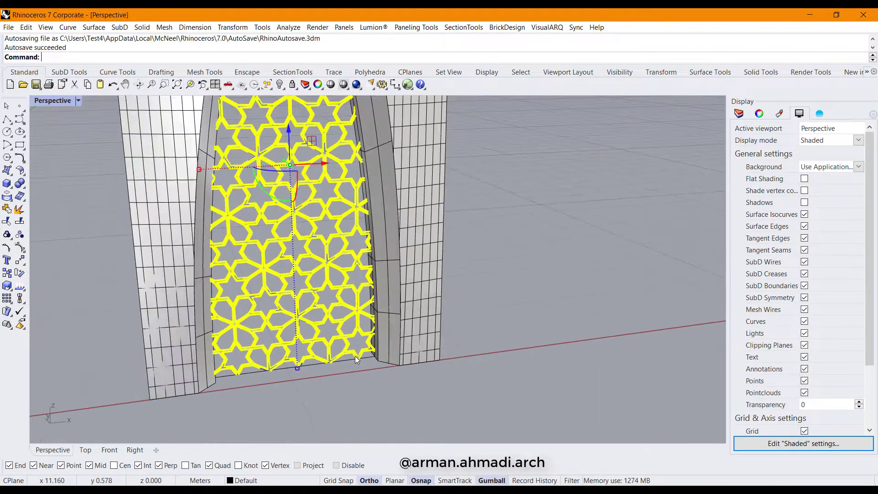
# Step: Boolean-union the bay's perforated wall solid with the arch reveal solid around its opening
pyautogui.keyDown('shift'); pyautogui.moveTo(327, 376); pyautogui.dragTo(357, 407, button='right'); pyautogui.keyUp('shift')
pyautogui.scroll(-4, 383, 343)
pyautogui.click(471, 311)
pyautogui.moveTo(471, 312); pyautogui.dragTo(354, 348, button='right')
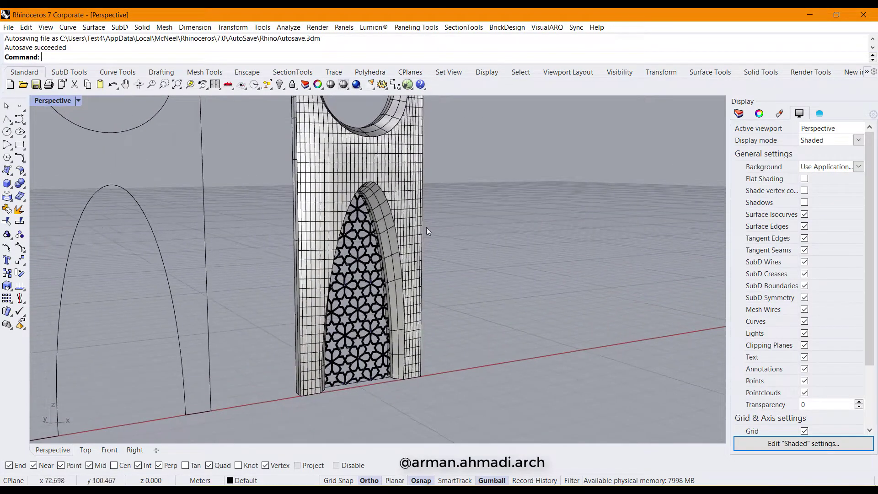
pyautogui.scroll(5, 401, 252)
pyautogui.click(401, 262)
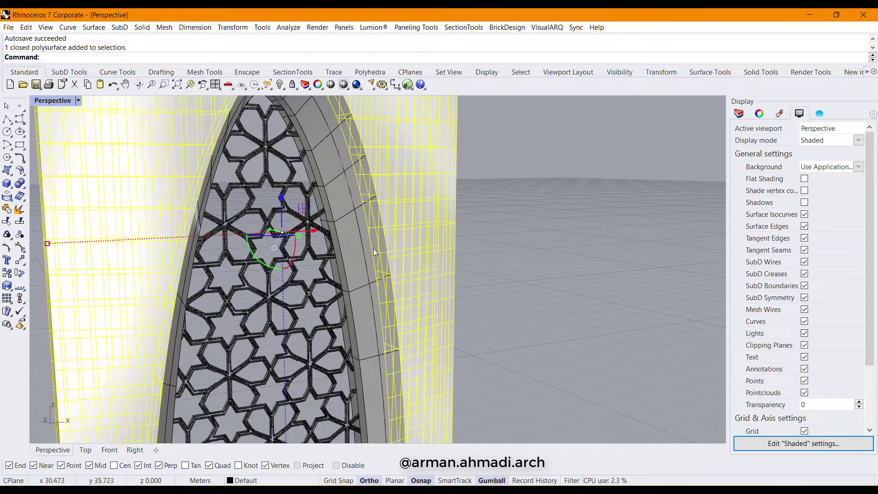
pyautogui.scroll(-5, 366, 237)
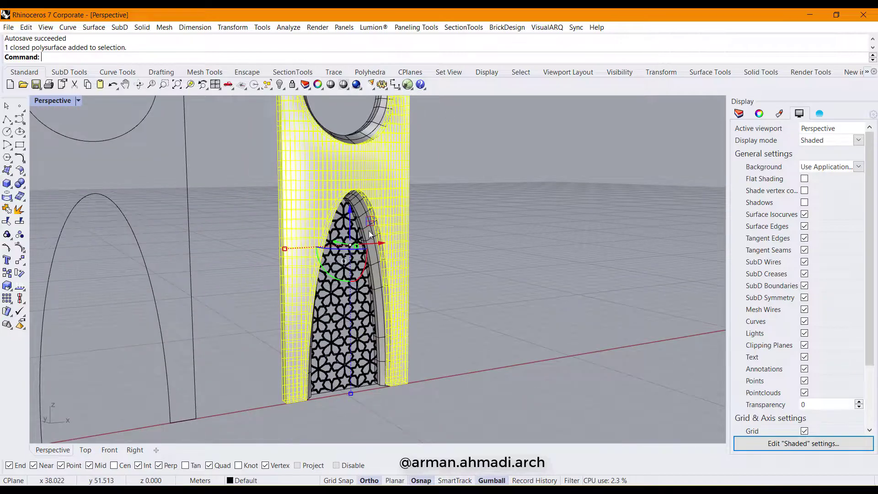
pyautogui.scroll(4, 370, 235)
pyautogui.keyDown('shift'); pyautogui.click(371, 236); pyautogui.keyUp('shift')
pyautogui.scroll(-5, 372, 265)
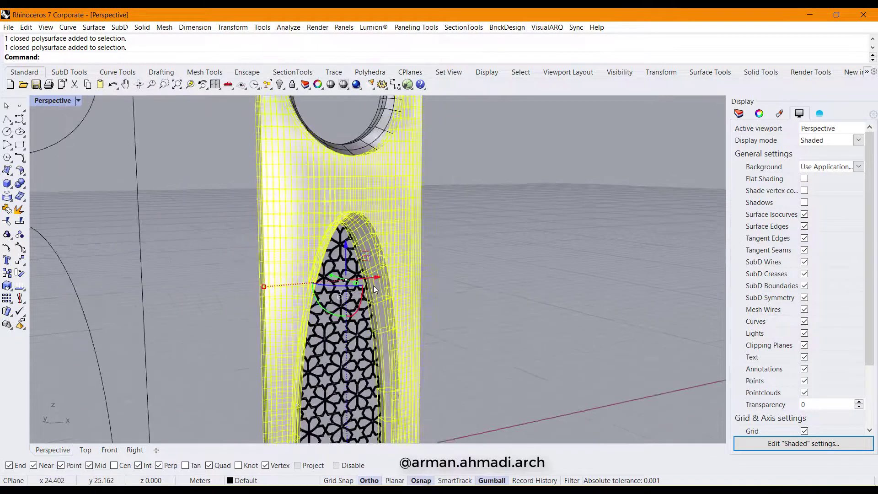
pyautogui.scroll(4, 378, 170)
pyautogui.scroll(-5, 385, 192)
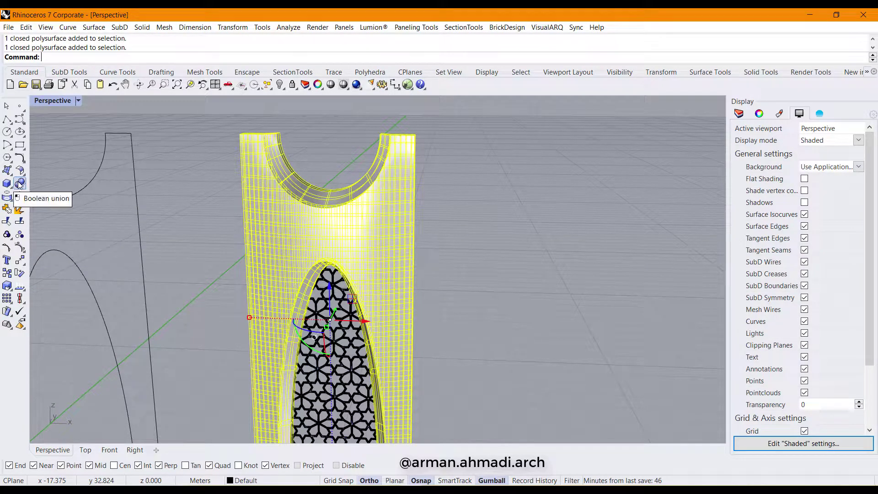
pyautogui.click(20, 184)
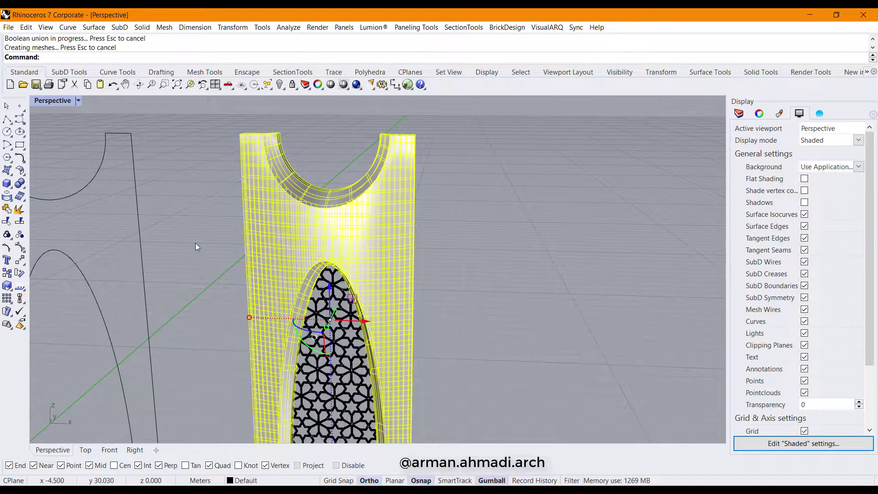
# Step: Add the eslimi pattern block to the selected bay solid and group them together
pyautogui.scroll(10, 252, 331)
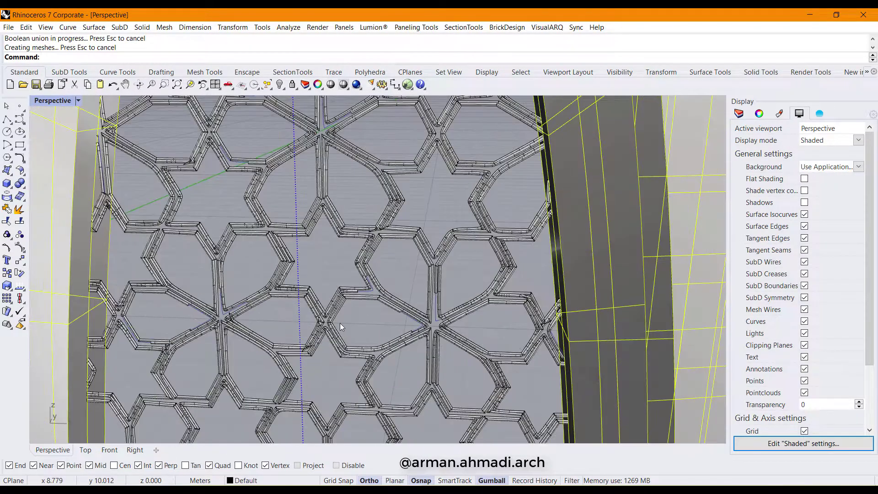
pyautogui.scroll(-3, 340, 323)
pyautogui.click(337, 328)
pyautogui.scroll(-5, 337, 328)
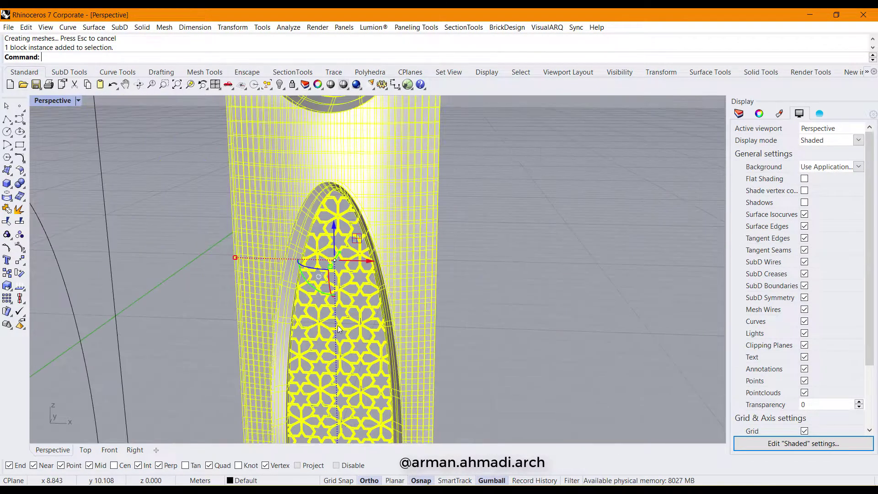
pyautogui.click(7, 234)
pyautogui.scroll(-5, 194, 249)
pyautogui.click(414, 264)
pyautogui.moveTo(415, 264); pyautogui.dragTo(328, 295, button='right')
# Step: In the Front view, duplicate the grouped bay side by side along the X axis to form a row of six
pyautogui.click(291, 239)
pyautogui.scroll(-2, 291, 239)
pyautogui.click(110, 450)
pyautogui.moveTo(429, 326); pyautogui.dragTo(311, 315, button='right')
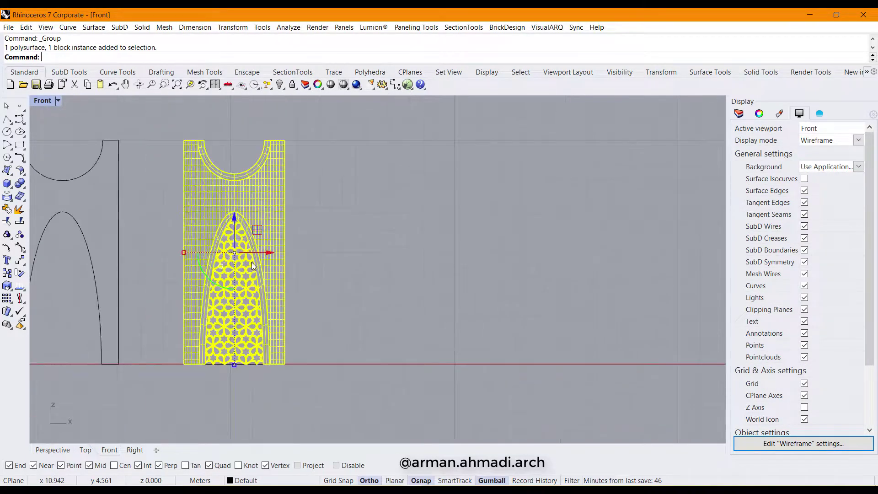
pyautogui.moveTo(271, 253); pyautogui.dragTo(531, 254)
pyautogui.keyDown('shift'); pyautogui.click(280, 253); pyautogui.keyUp('shift')
pyautogui.moveTo(531, 253); pyautogui.dragTo(364, 259, button='right')
pyautogui.keyDown('alt'); pyautogui.moveTo(364, 259); pyautogui.dragTo(574, 259); pyautogui.keyUp('alt')
pyautogui.press('Escape')
pyautogui.scroll(-8, 438, 270)
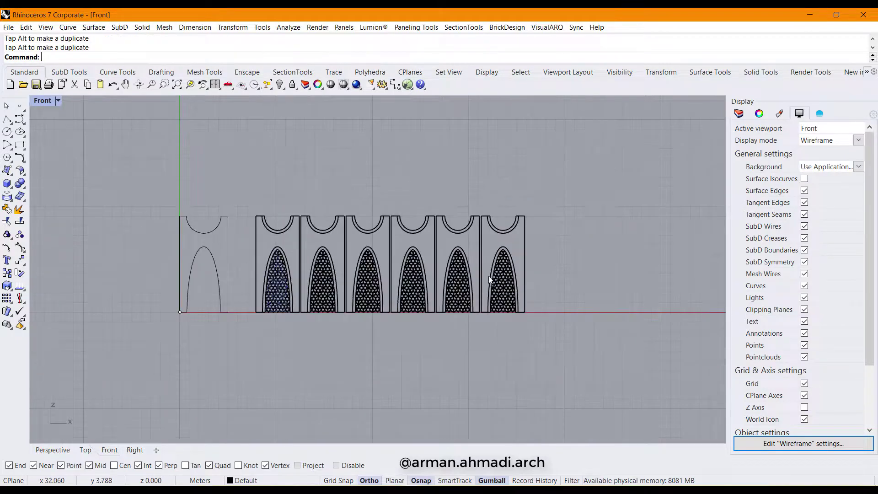
# Step: Duplicate the last bay of the row once more along X, extending the arcade to seven bays
pyautogui.click(489, 277)
pyautogui.moveTo(585, 300); pyautogui.dragTo(467, 310, button='right')
pyautogui.scroll(9, 425, 275)
pyautogui.keyDown('alt'); pyautogui.moveTo(359, 271); pyautogui.dragTo(489, 266); pyautogui.keyUp('alt')
pyautogui.press('Escape')
pyautogui.scroll(-10, 562, 270)
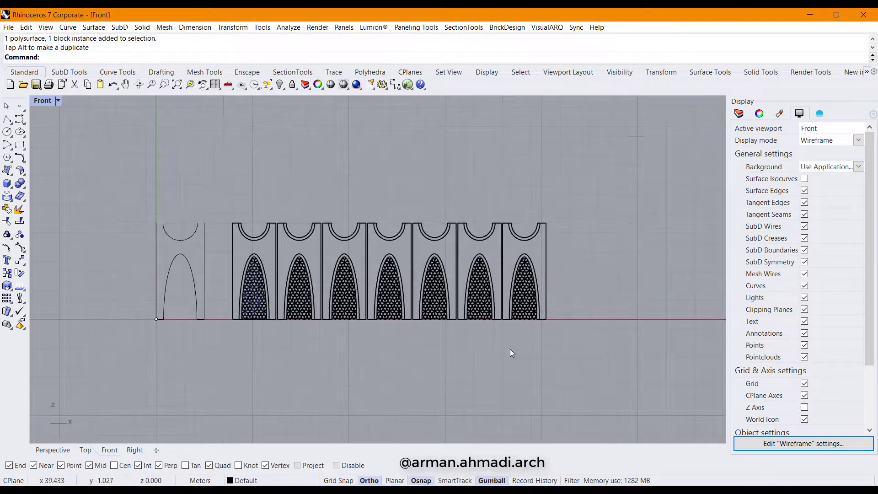
# Step: In the Perspective view, delete the original flat facade outline and the point at its base corner
pyautogui.click(59, 450)
pyautogui.moveTo(235, 343)
pyautogui.mouseDown(button='right')
pyautogui.moveTo(366, 344)
pyautogui.moveTo(284, 369)
pyautogui.moveTo(256, 357)
pyautogui.mouseUp(button='right')
pyautogui.scroll(-5, 170, 277)
pyautogui.moveTo(159, 201); pyautogui.dragTo(111, 339)
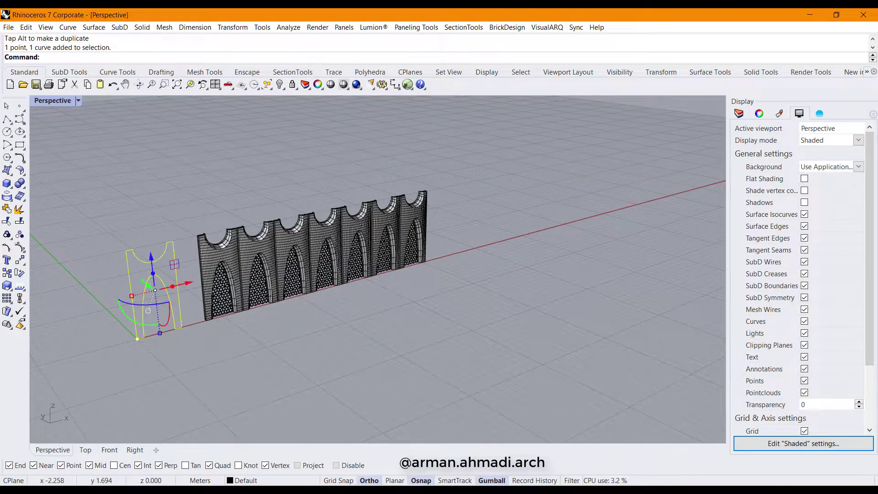
pyautogui.press('Delete')
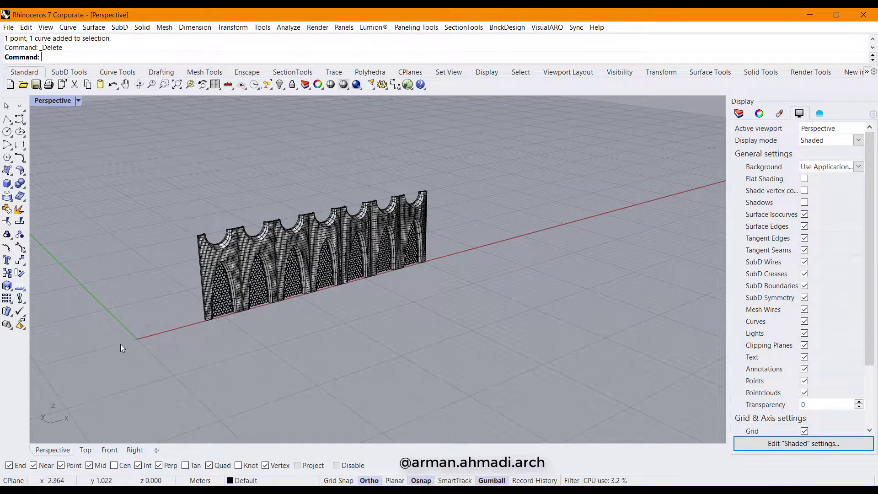
# Step: Select all leftover curves in the model and delete them
pyautogui.hotkey('ctrl', 'h')
pyautogui.press('Escape')
pyautogui.click(271, 89)
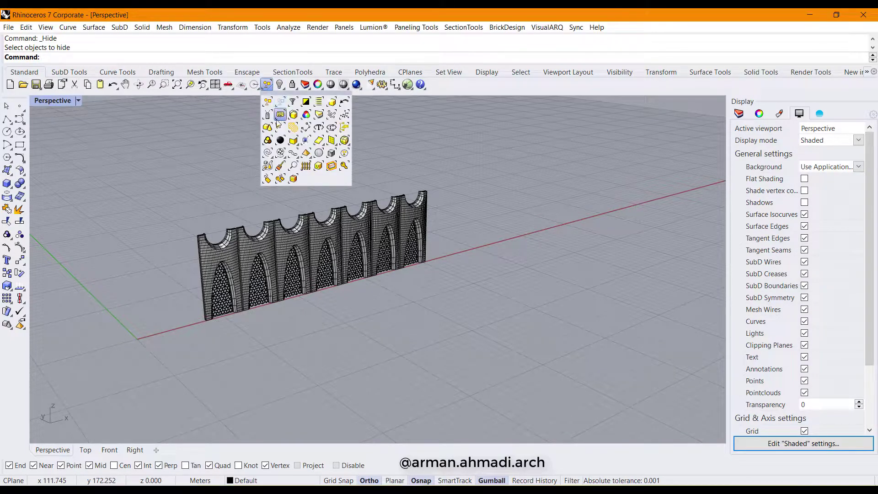
pyautogui.click(267, 156)
pyautogui.press('Delete')
pyautogui.moveTo(277, 211); pyautogui.dragTo(309, 272, button='right')
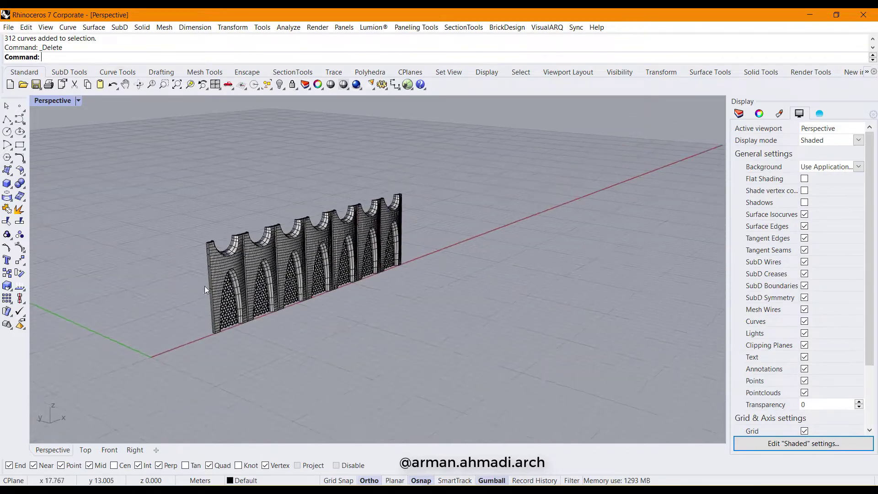
# Step: Ungroup the row's first bay and duplicate its wall solid, without the pattern, outward along X beyond the row's start
pyautogui.scroll(7, 215, 274)
pyautogui.click(224, 259)
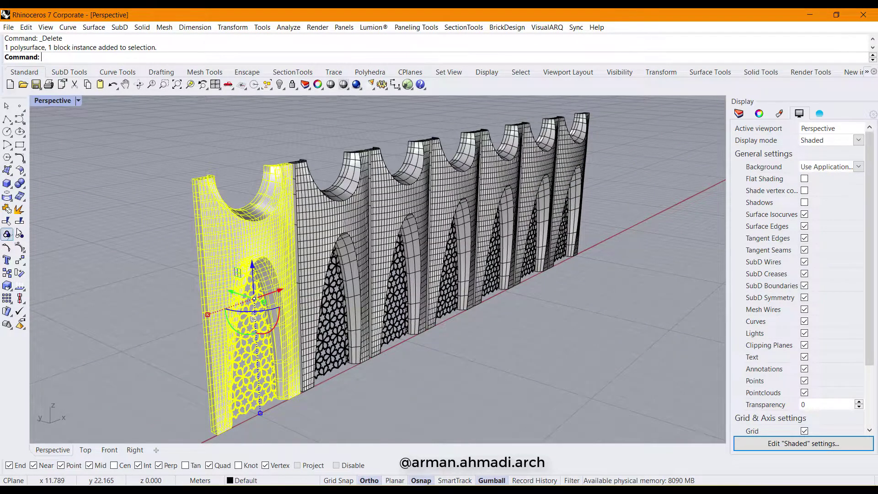
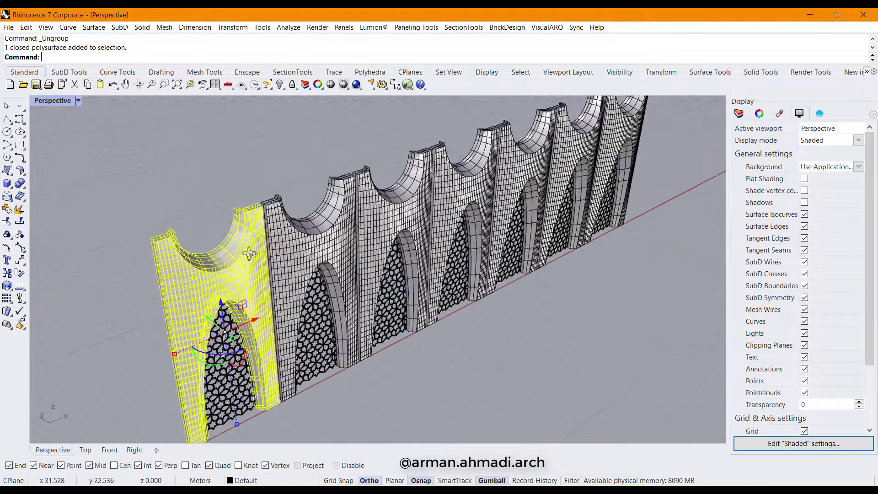
pyautogui.keyDown('alt'); pyautogui.moveTo(341, 260); pyautogui.dragTo(232, 299); pyautogui.keyUp('alt')
pyautogui.moveTo(232, 299); pyautogui.dragTo(421, 300, button='right')
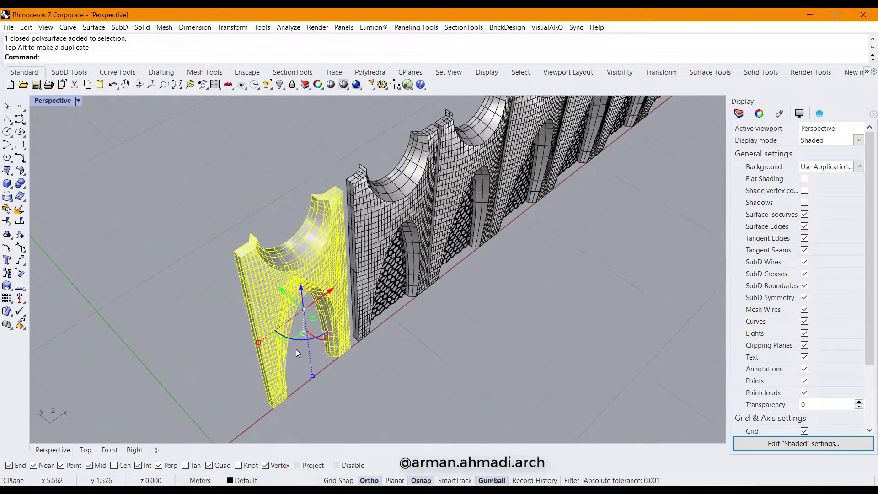
# Step: Rotate the duplicated wall perpendicular to the facade and move it by its bottom corner onto the first bay's outer back corner
pyautogui.moveTo(300, 341); pyautogui.dragTo(254, 326)
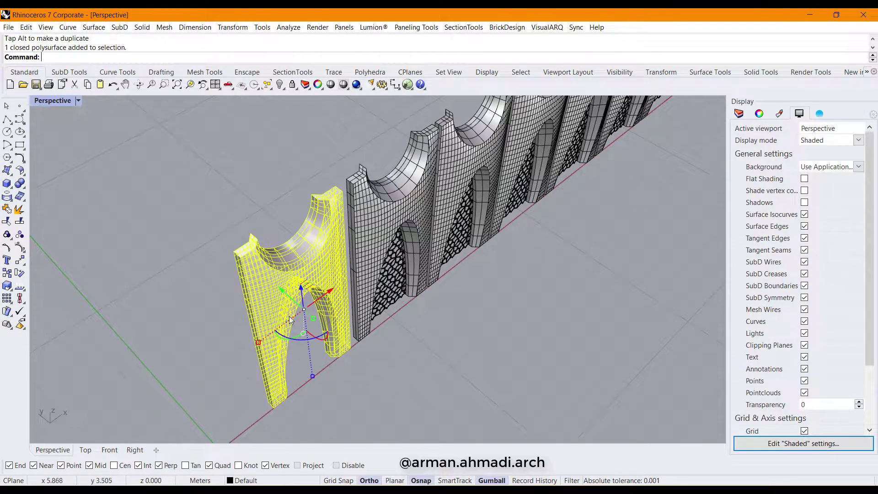
pyautogui.moveTo(255, 327); pyautogui.dragTo(261, 399, button='right')
pyautogui.moveTo(261, 399); pyautogui.dragTo(231, 374)
pyautogui.moveTo(230, 373); pyautogui.dragTo(436, 350, button='right')
pyautogui.write('M')
pyautogui.press('Return')
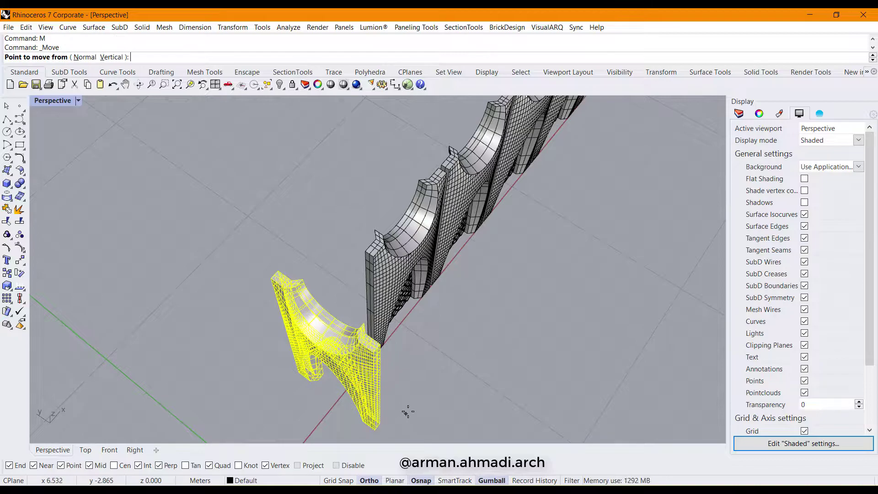
pyautogui.moveTo(405, 414); pyautogui.dragTo(358, 409, button='right')
pyautogui.scroll(5, 256, 415)
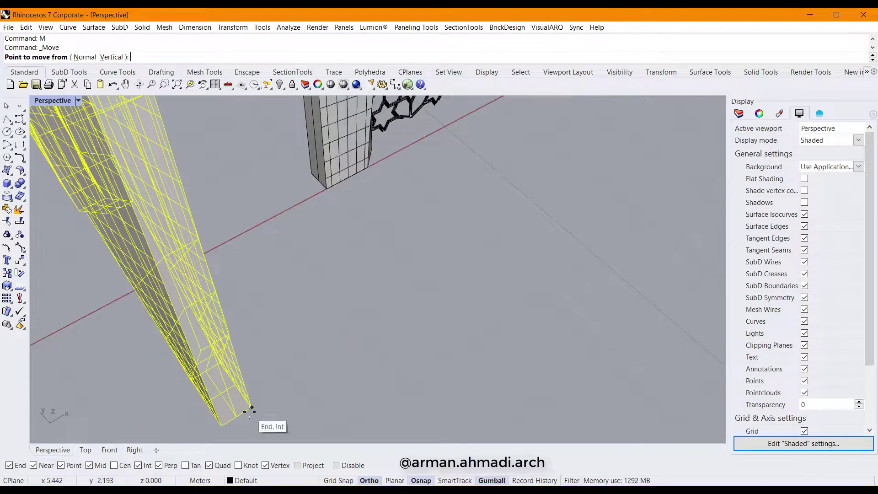
pyautogui.click(222, 426)
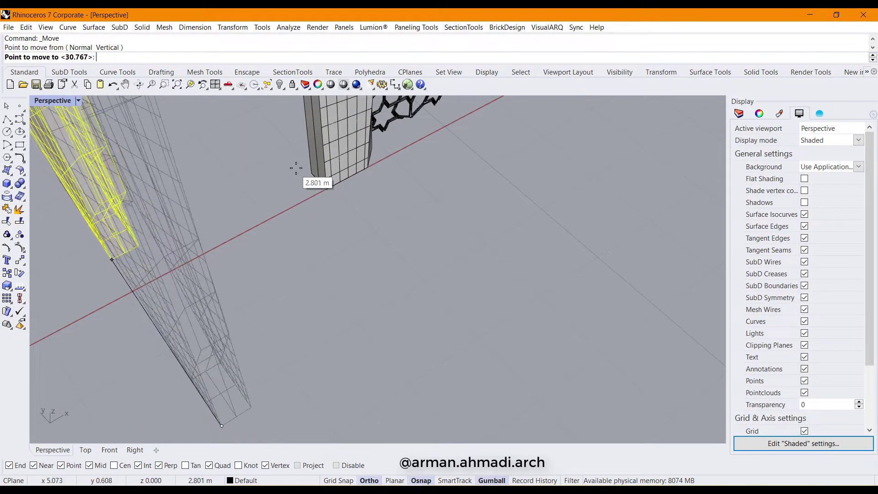
pyautogui.click(312, 173)
pyautogui.scroll(-10, 328, 276)
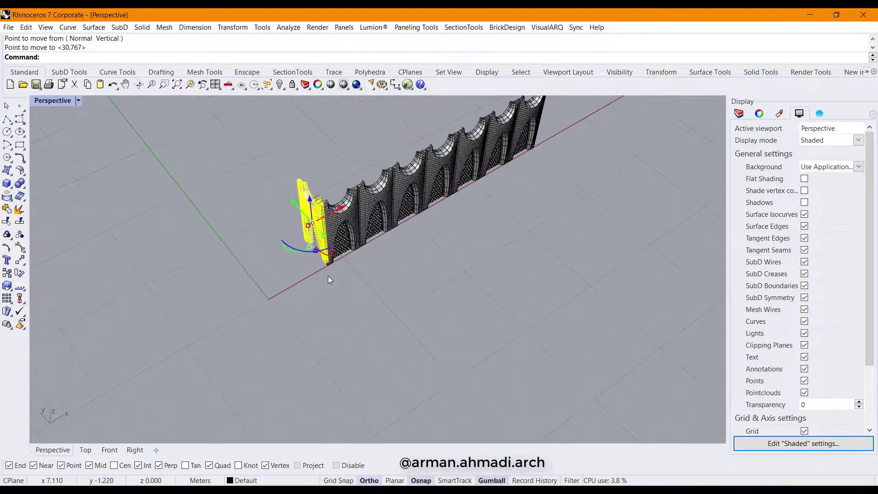
# Step: Ungroup the row's last bay and make a duplicate of its wall solid, without the pattern, rotated 90° from the facade
pyautogui.click(540, 315)
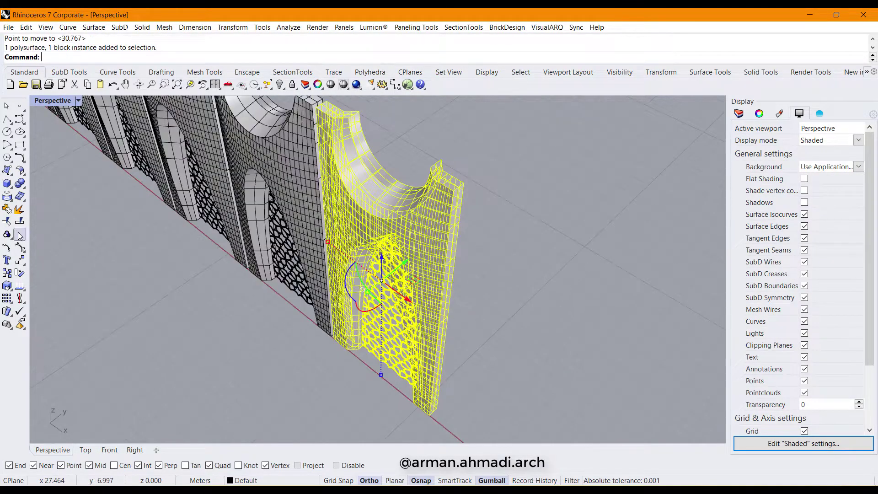
pyautogui.click(20, 236)
pyautogui.click(569, 172)
pyautogui.moveTo(320, 284); pyautogui.dragTo(389, 284, button='right')
pyautogui.moveTo(403, 263); pyautogui.dragTo(350, 295)
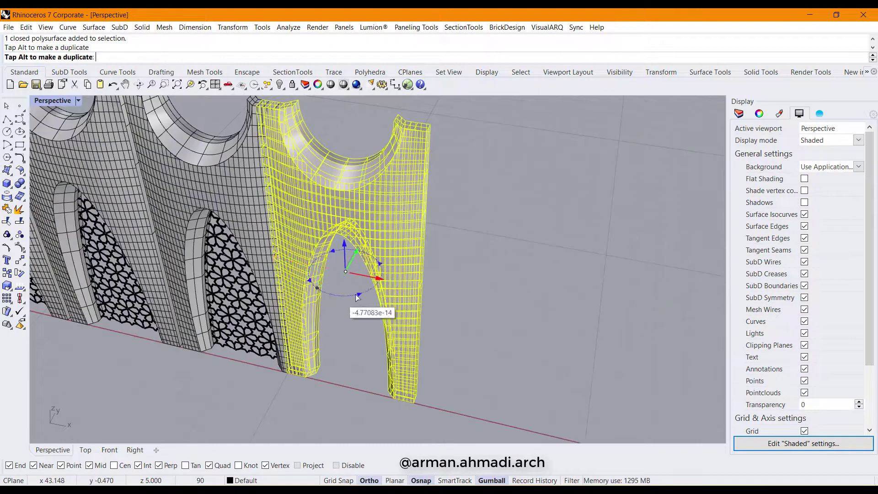
# Step: Move the rotated wall copy by its bottom corner to the last bay's outer corner, closing the row's far end
pyautogui.write('m')
pyautogui.press('Return')
pyautogui.click(396, 397)
pyautogui.click(387, 166)
pyautogui.press('Escape')
# Step: Start a 3Point box whose first base edge runs between the outer bottom corners of the two perpendicular end walls
pyautogui.scroll(-8, 387, 166)
pyautogui.moveTo(388, 166); pyautogui.dragTo(471, 288, button='right')
pyautogui.scroll(4, 447, 267)
pyautogui.click(6, 187)
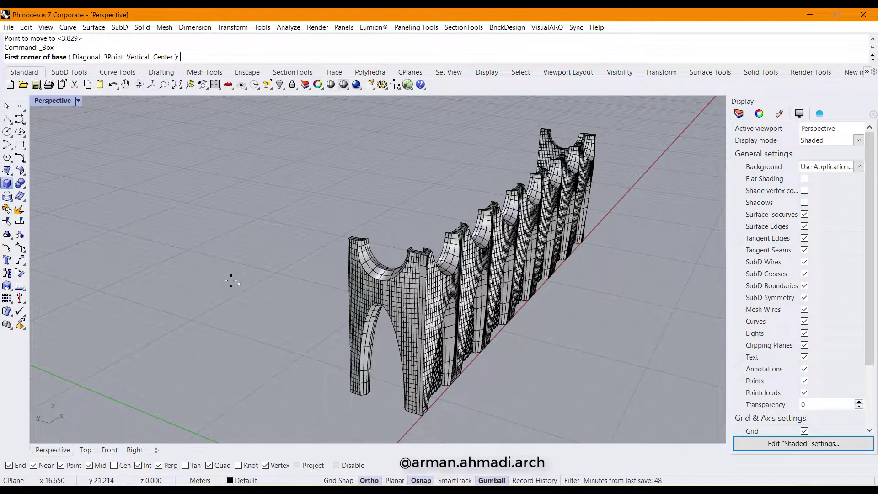
pyautogui.moveTo(232, 281); pyautogui.dragTo(316, 293, button='right')
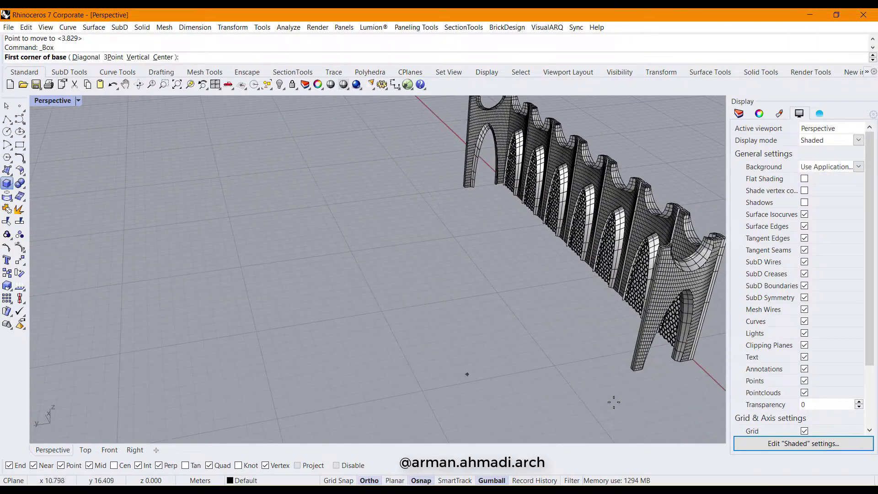
pyautogui.click(636, 374)
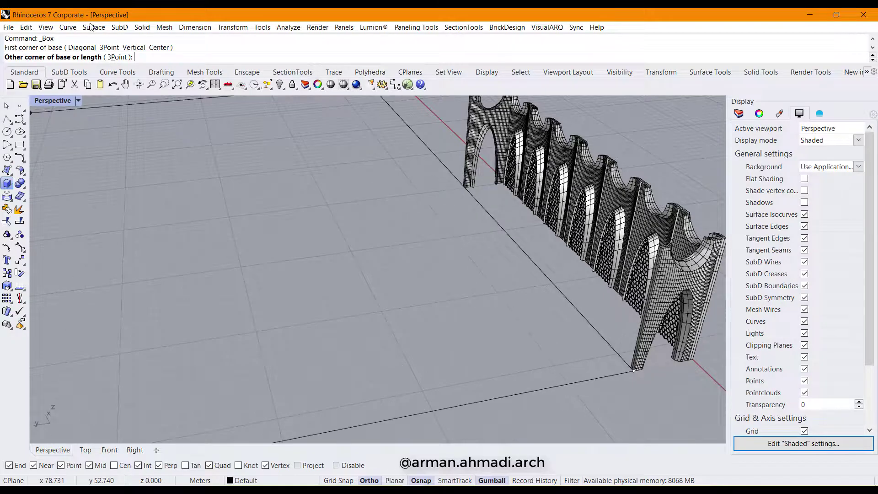
pyautogui.click(116, 57)
pyautogui.scroll(2, 524, 220)
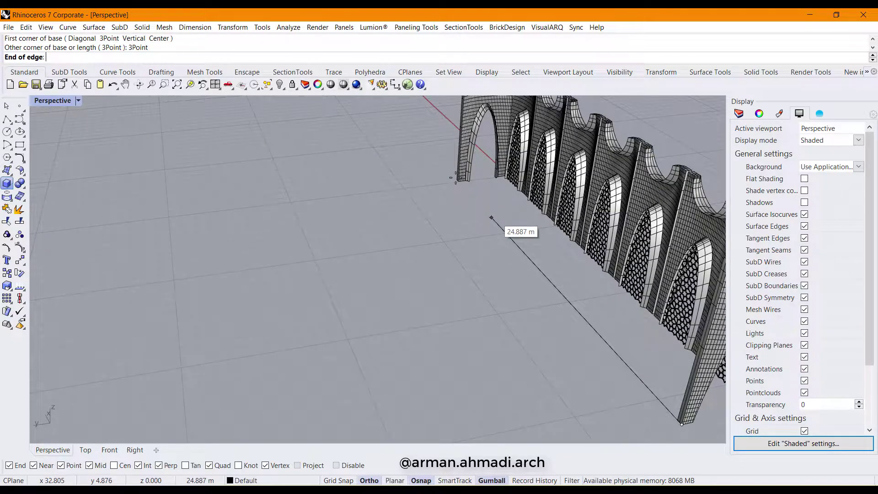
pyautogui.scroll(2, 445, 266)
pyautogui.scroll(-5, 445, 264)
pyautogui.scroll(6, 435, 194)
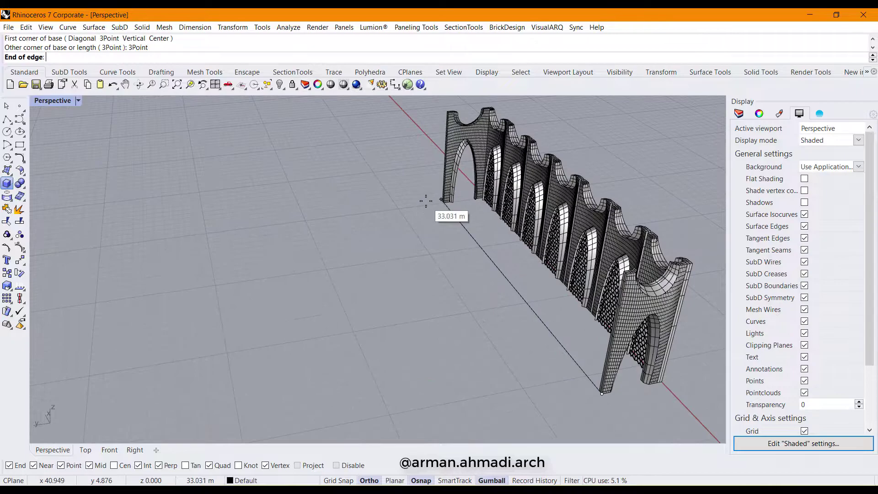
pyautogui.click(470, 205)
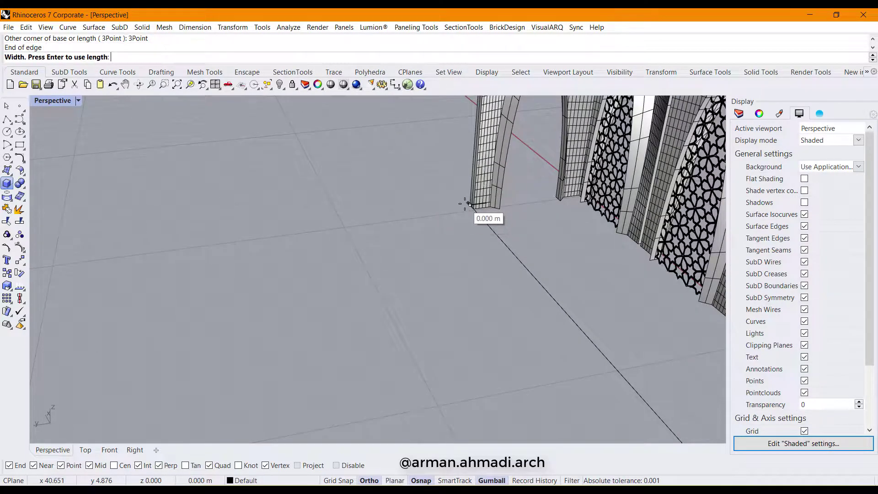
# Step: Disable object snaps and extend the box's base about 10 m away from the facade
pyautogui.scroll(-5, 462, 215)
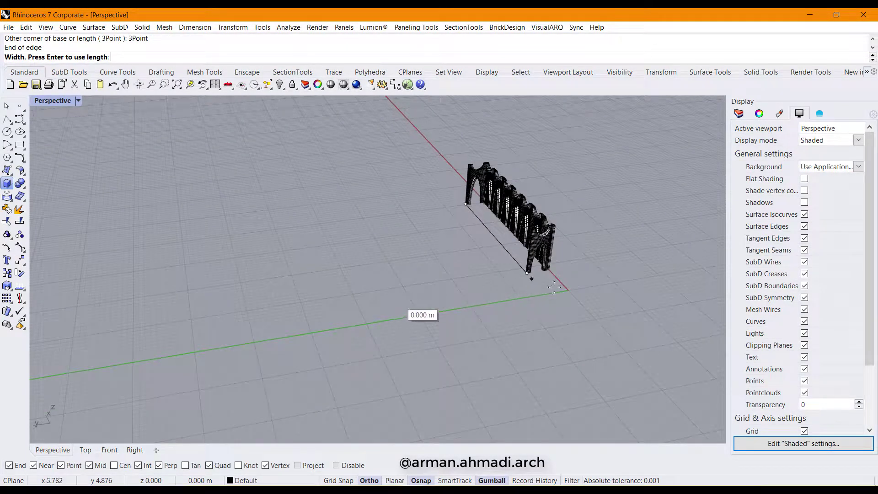
pyautogui.click(353, 466)
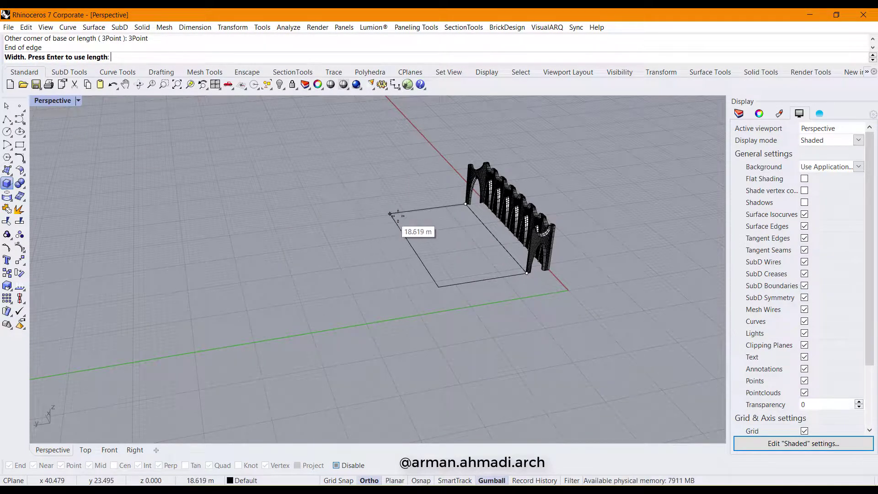
pyautogui.click(425, 210)
# Step: Re-enable object snaps and finish the box by snapping its height to the near end wall's top corner
pyautogui.scroll(5, 503, 228)
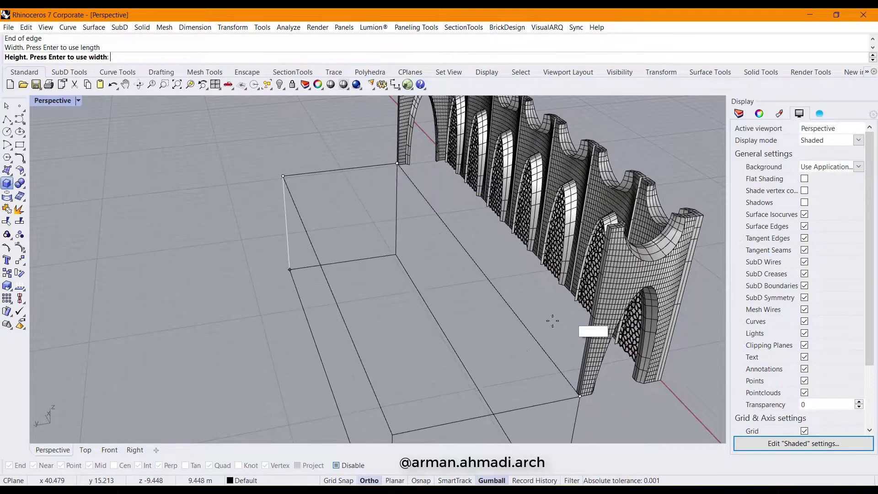
pyautogui.scroll(-4, 458, 329)
pyautogui.click(346, 466)
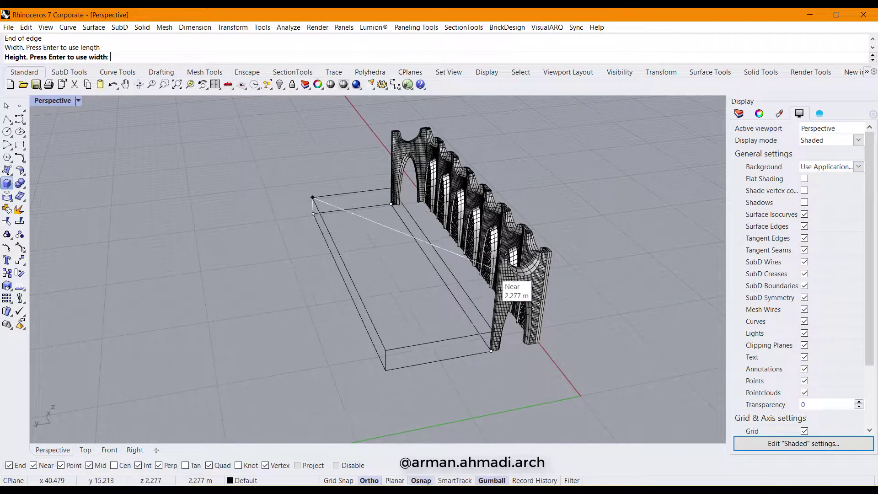
pyautogui.scroll(4, 503, 265)
pyautogui.click(518, 208)
pyautogui.scroll(-6, 465, 232)
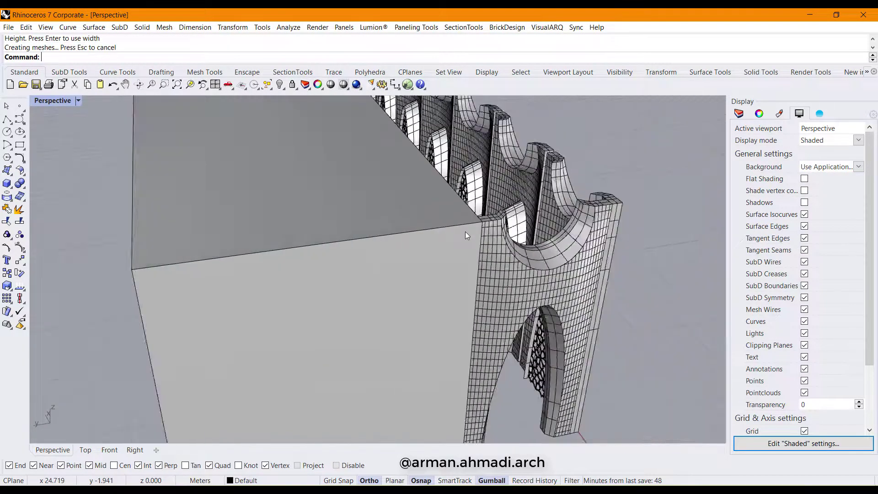
# Step: Draw a roof slab box about 0.55 m thick from the volume's rear top corner to the facade's opposite front top corner
pyautogui.moveTo(432, 285)
pyautogui.mouseDown(button='right')
pyautogui.moveTo(433, 275)
pyautogui.moveTo(420, 274)
pyautogui.moveTo(423, 283)
pyautogui.mouseUp(button='right')
pyautogui.click(6, 183)
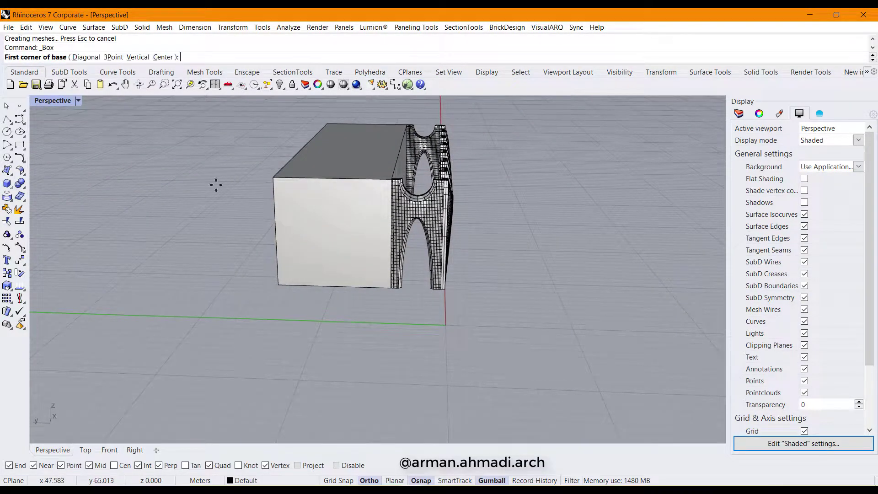
pyautogui.click(281, 168)
pyautogui.scroll(8, 464, 110)
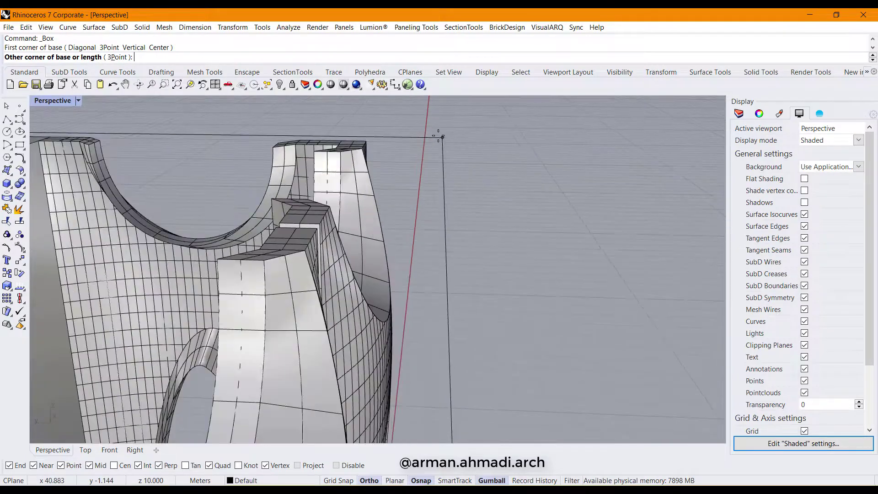
pyautogui.click(366, 140)
pyautogui.scroll(-6, 369, 153)
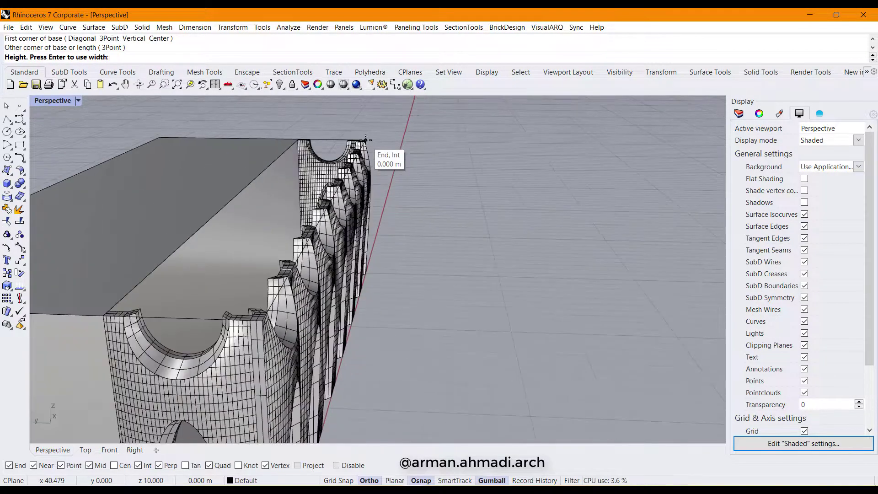
pyautogui.click(466, 142)
pyautogui.scroll(-6, 466, 143)
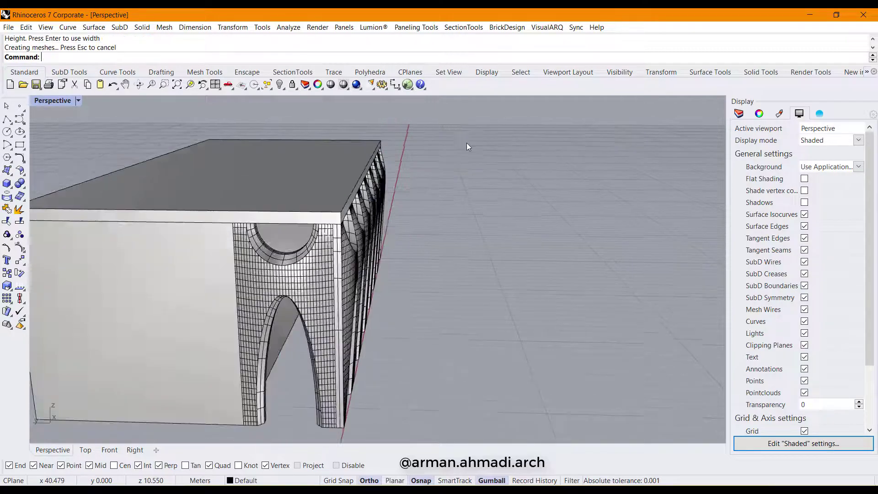
# Step: Boolean union the roof slab with the box volume and merge all coplanar faces of the resulting solid
pyautogui.click(322, 156)
pyautogui.keyDown('shift'); pyautogui.click(322, 157); pyautogui.keyUp('shift')
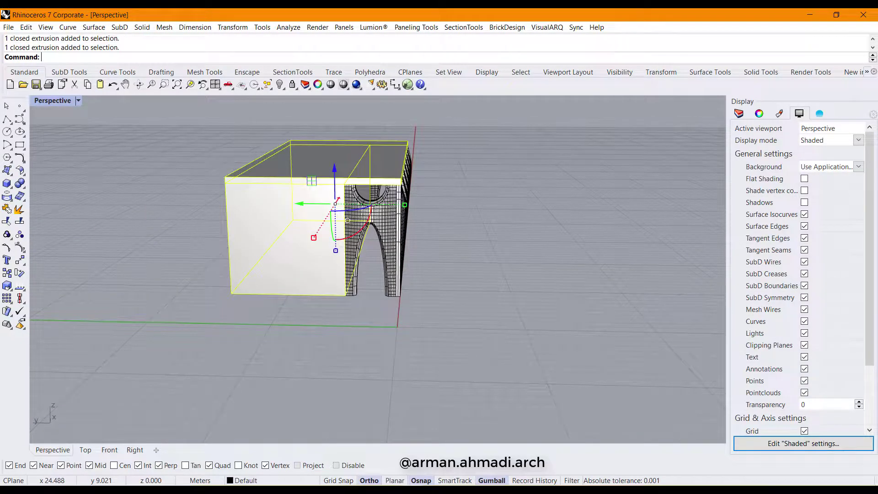
pyautogui.click(20, 183)
pyautogui.click(23, 187)
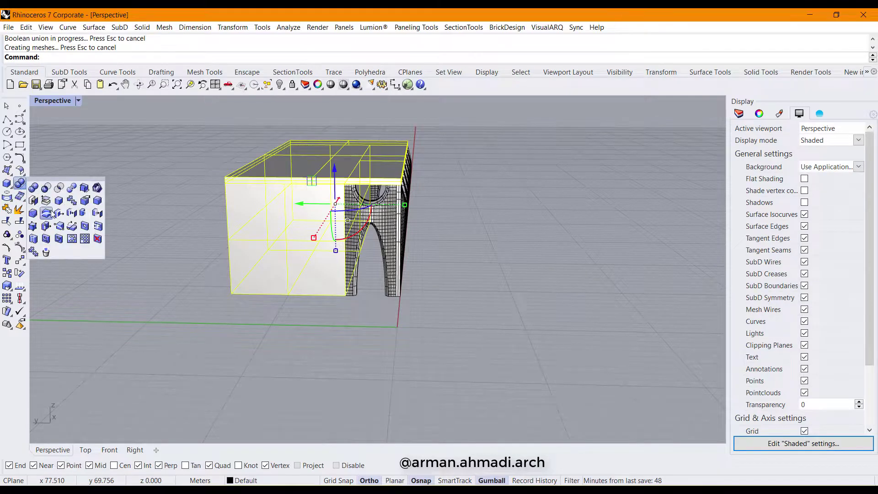
pyautogui.click(46, 213)
# Step: Switch the perspective view to the Arctic display mode and frame the arcade building from its front corner
pyautogui.moveTo(376, 273); pyautogui.dragTo(356, 257, button='right')
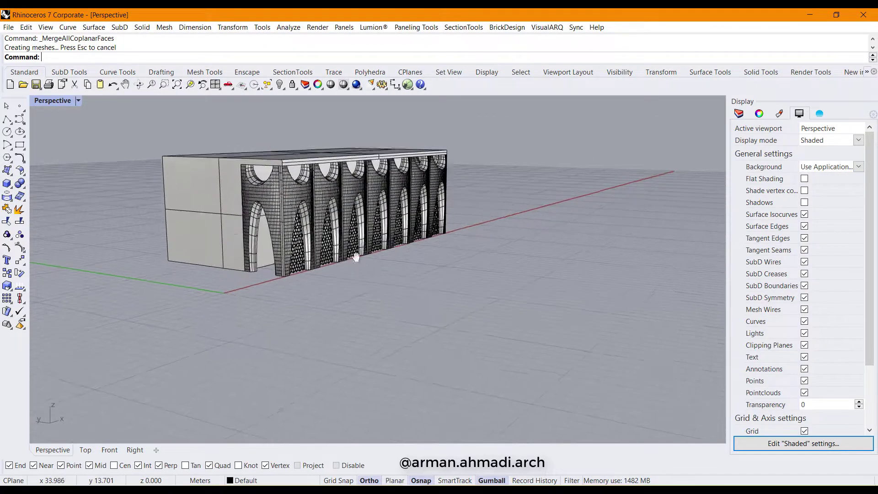
pyautogui.scroll(4, 357, 259)
pyautogui.moveTo(392, 285); pyautogui.dragTo(440, 287, button='right')
pyautogui.scroll(-2, 376, 273)
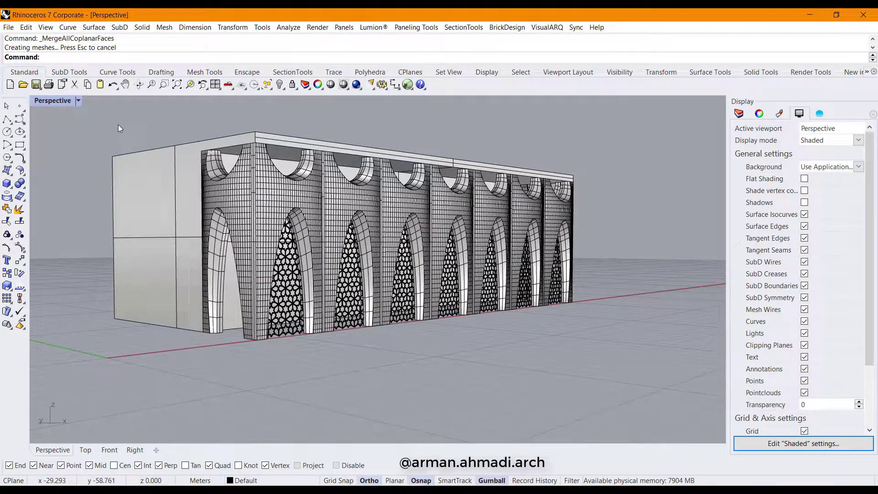
pyautogui.click(79, 101)
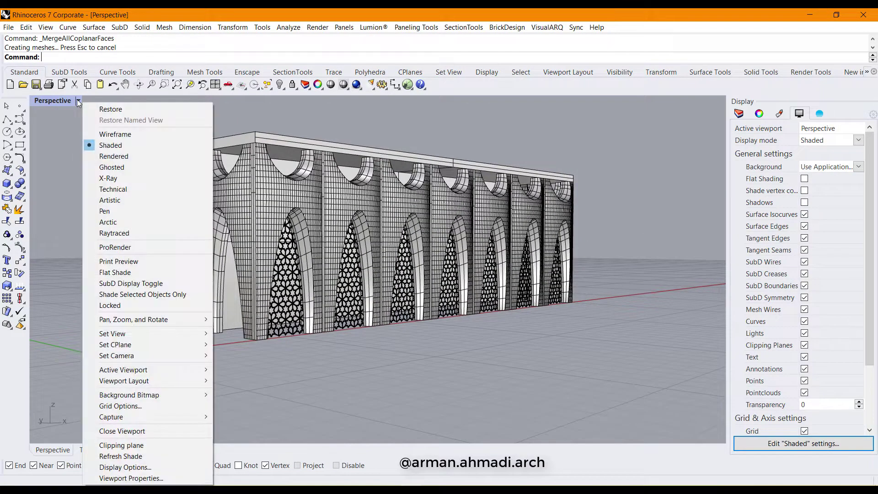
pyautogui.click(118, 225)
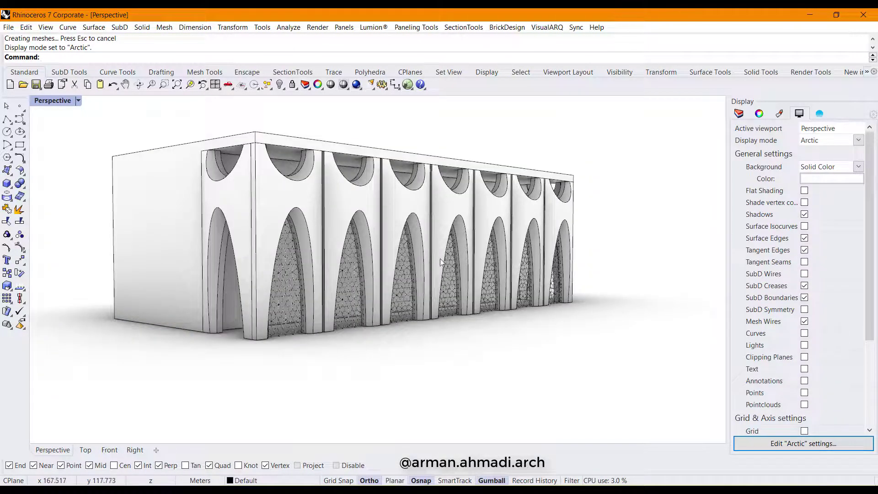
pyautogui.moveTo(460, 273); pyautogui.dragTo(345, 269, button='right')
pyautogui.scroll(5, 345, 269)
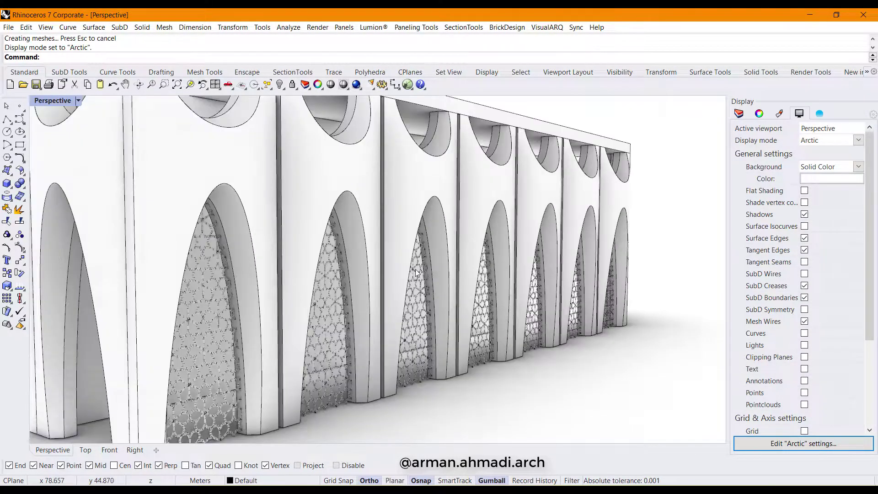
pyautogui.moveTo(410, 269); pyautogui.dragTo(414, 261, button='right')
pyautogui.scroll(-2, 450, 258)
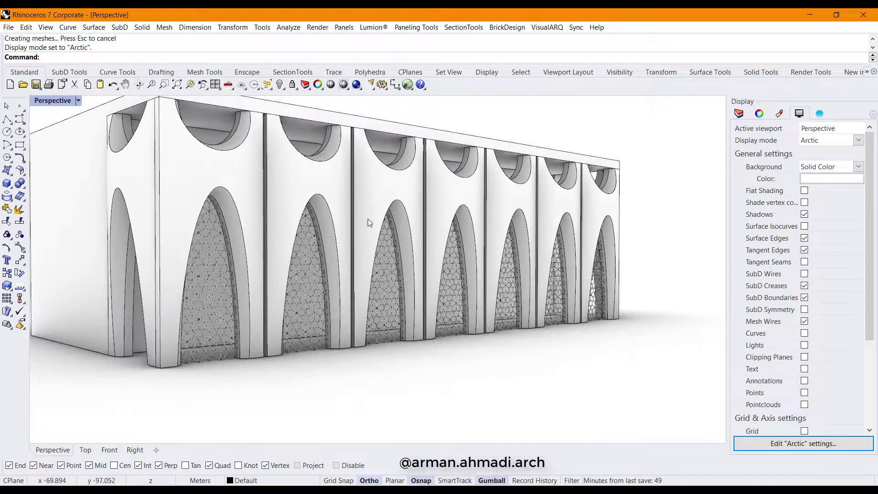
pyautogui.keyDown('shift'); pyautogui.moveTo(369, 220); pyautogui.dragTo(383, 243, button='right'); pyautogui.keyUp('shift')
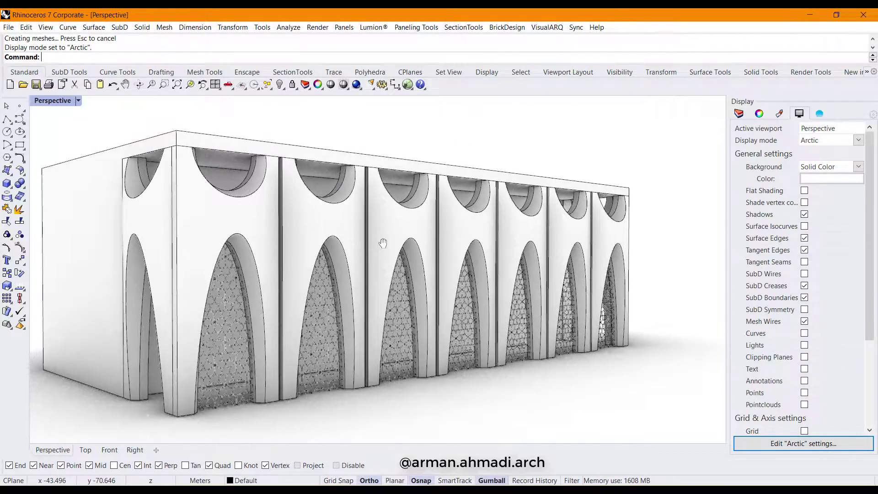
pyautogui.moveTo(480, 275); pyautogui.dragTo(474, 273, button='right')
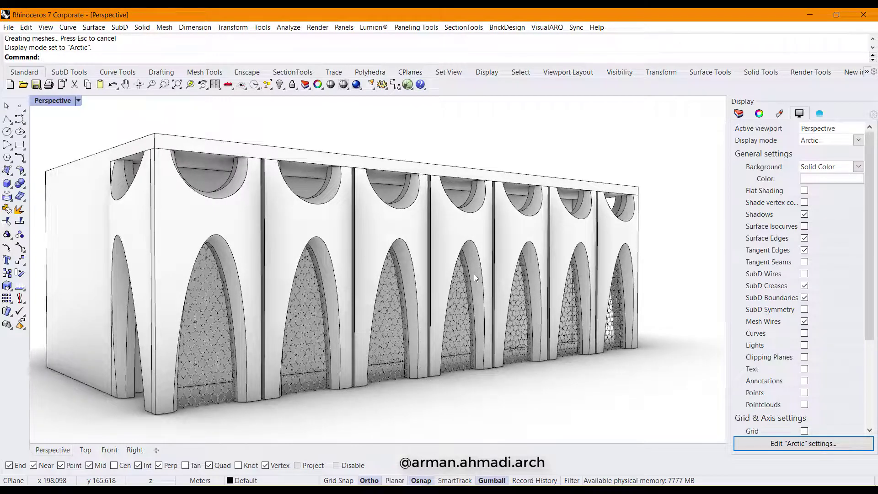